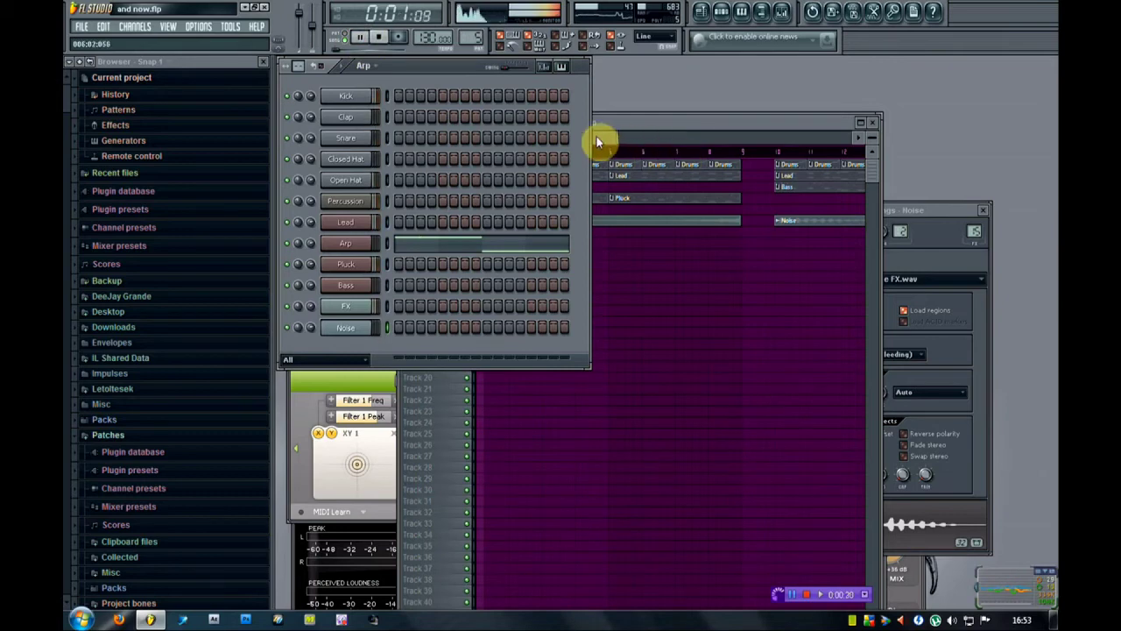
Try a Pluck clip on Track 4 at bar 10, and delete it again.
{"action": "left_click", "coordinate": [596, 142]}
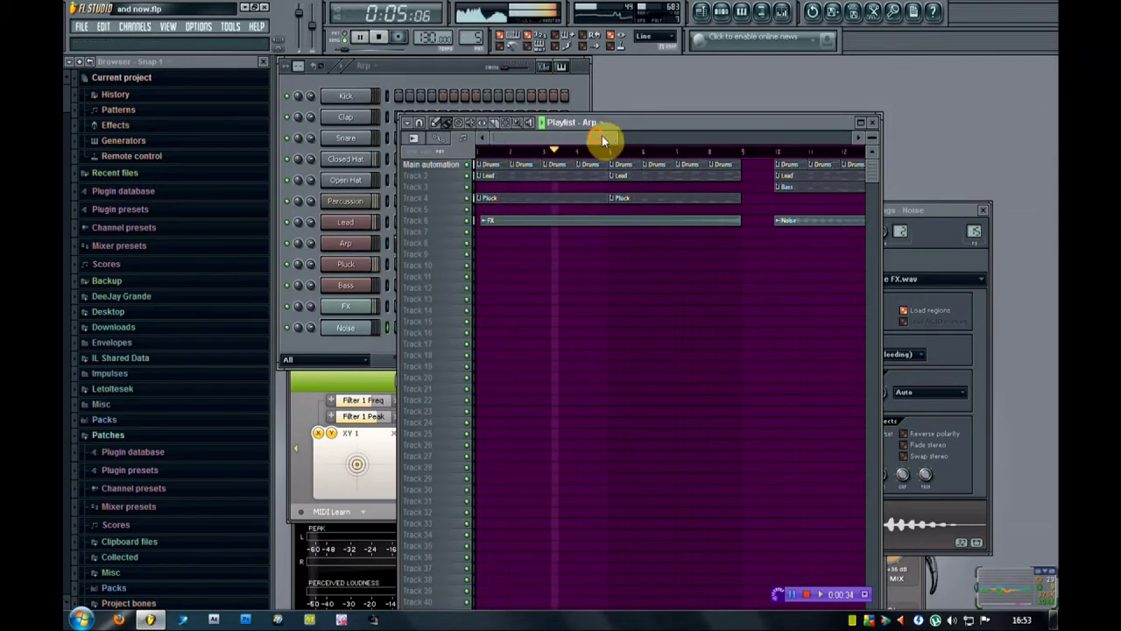
{"action": "left_click_drag", "start_coordinate": [602, 136], "coordinate": [585, 199]}
{"action": "left_click", "coordinate": [585, 199]}
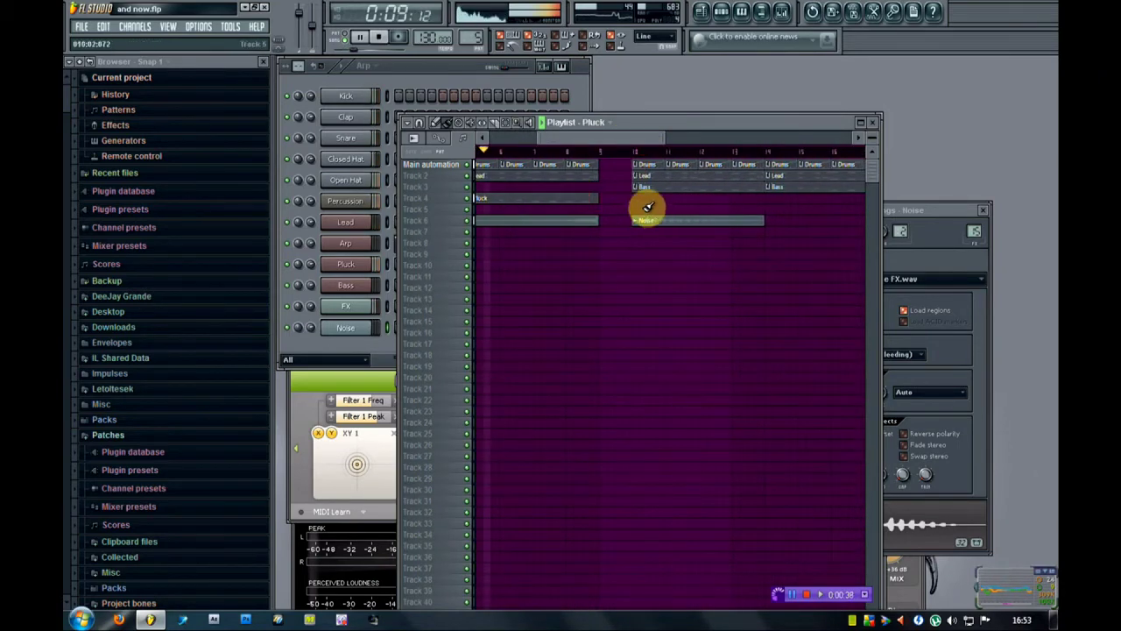
{"action": "left_click", "coordinate": [641, 199]}
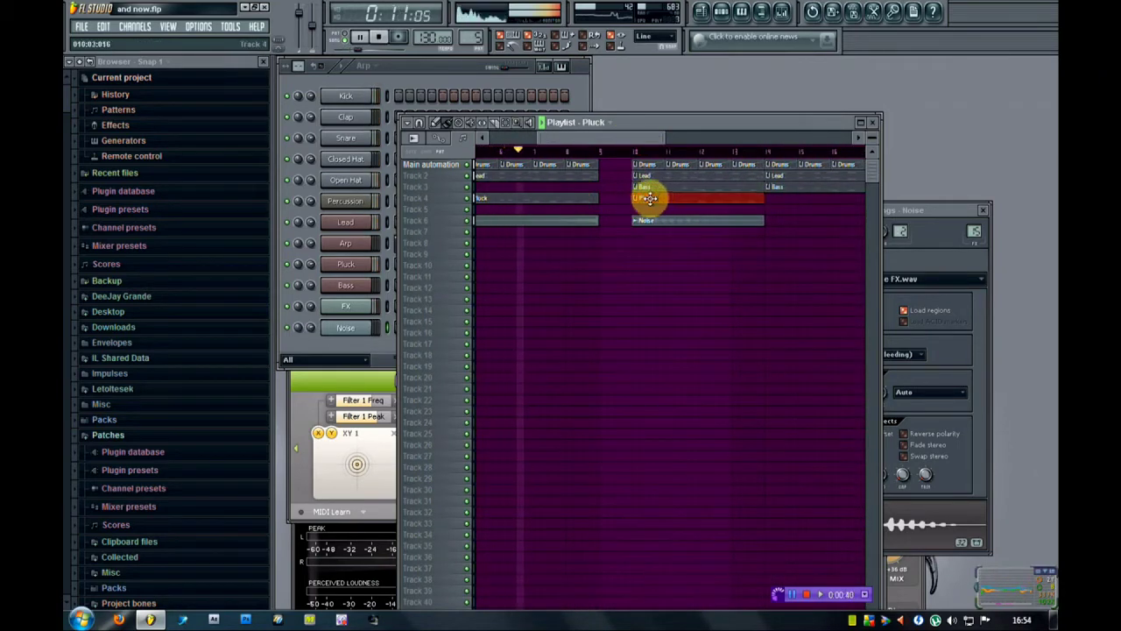
{"action": "right_click", "coordinate": [654, 198]}
Close the Noise channel settings, and stop the song playback with the mixer open.
{"action": "left_click_drag", "start_coordinate": [602, 137], "coordinate": [638, 151]}
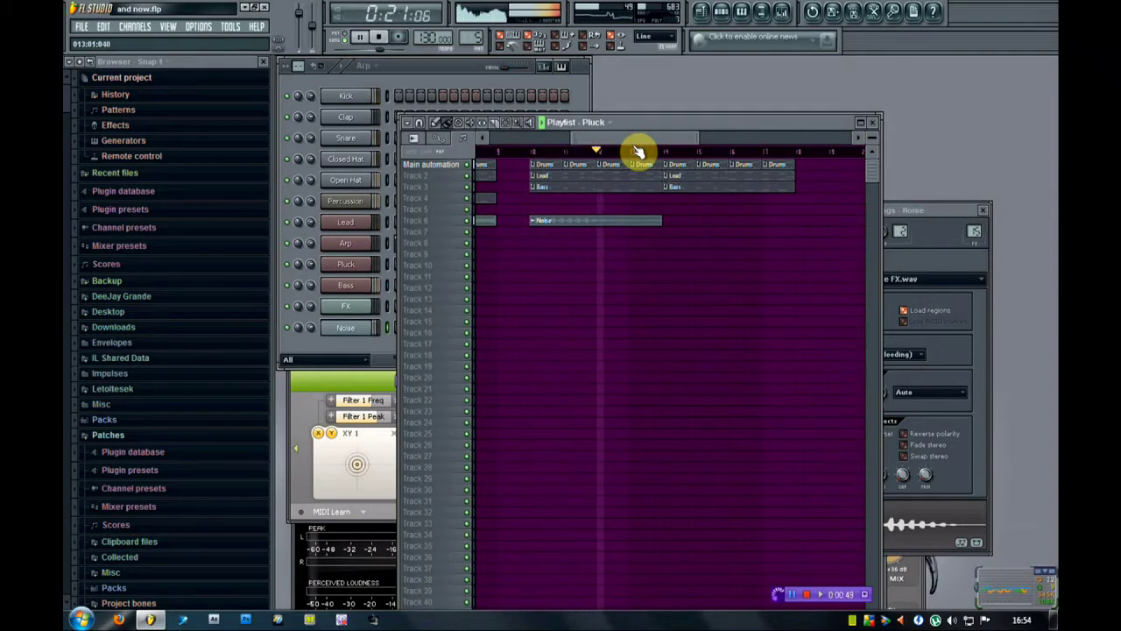
{"action": "left_click", "coordinate": [987, 212]}
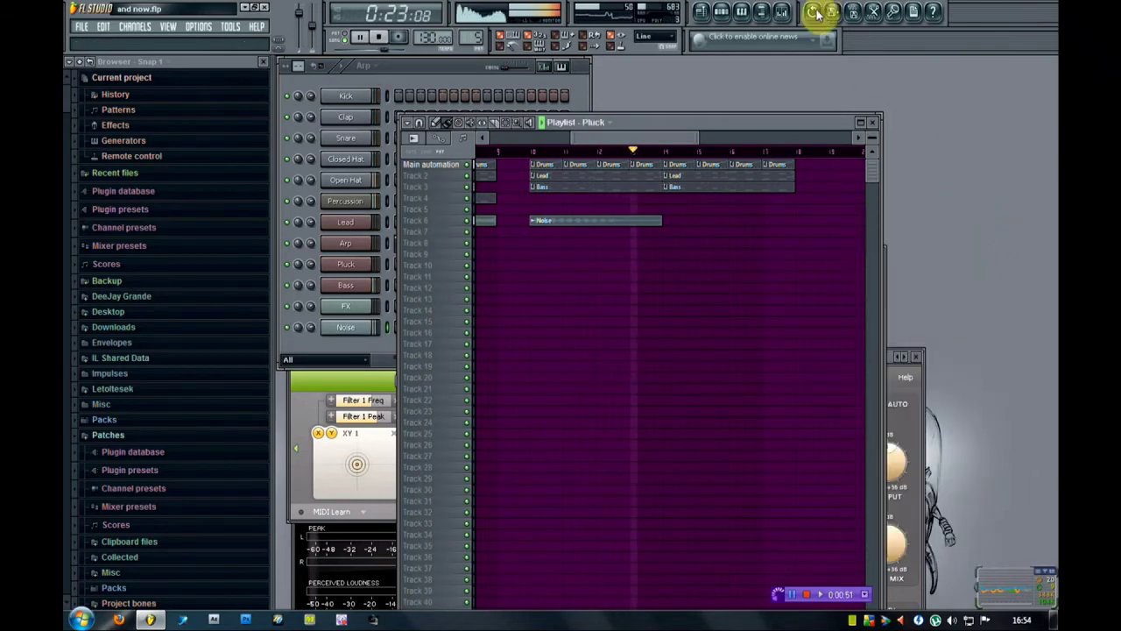
{"action": "left_click", "coordinate": [782, 12]}
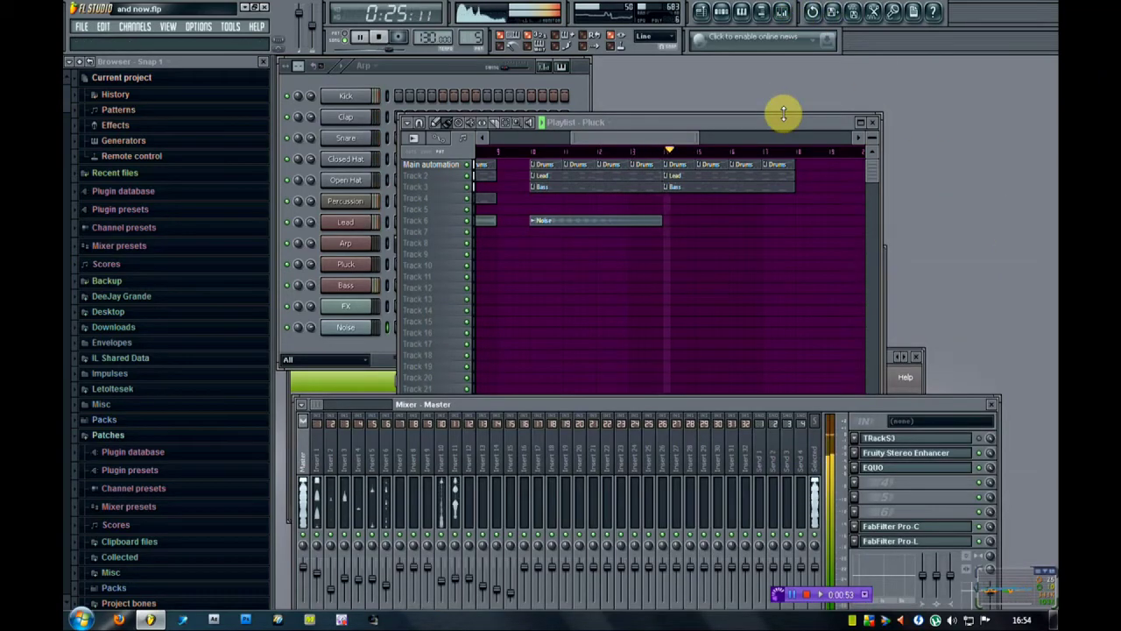
{"action": "left_click", "coordinate": [655, 140]}
{"action": "left_click_drag", "start_coordinate": [670, 139], "coordinate": [551, 142]}
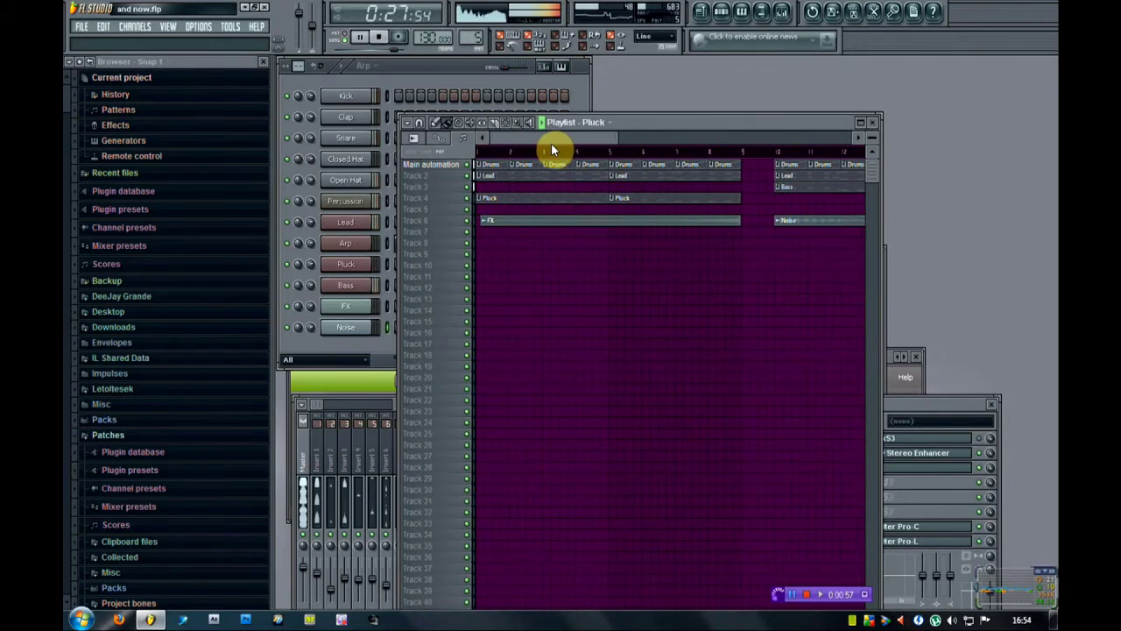
{"action": "left_click", "coordinate": [384, 38]}
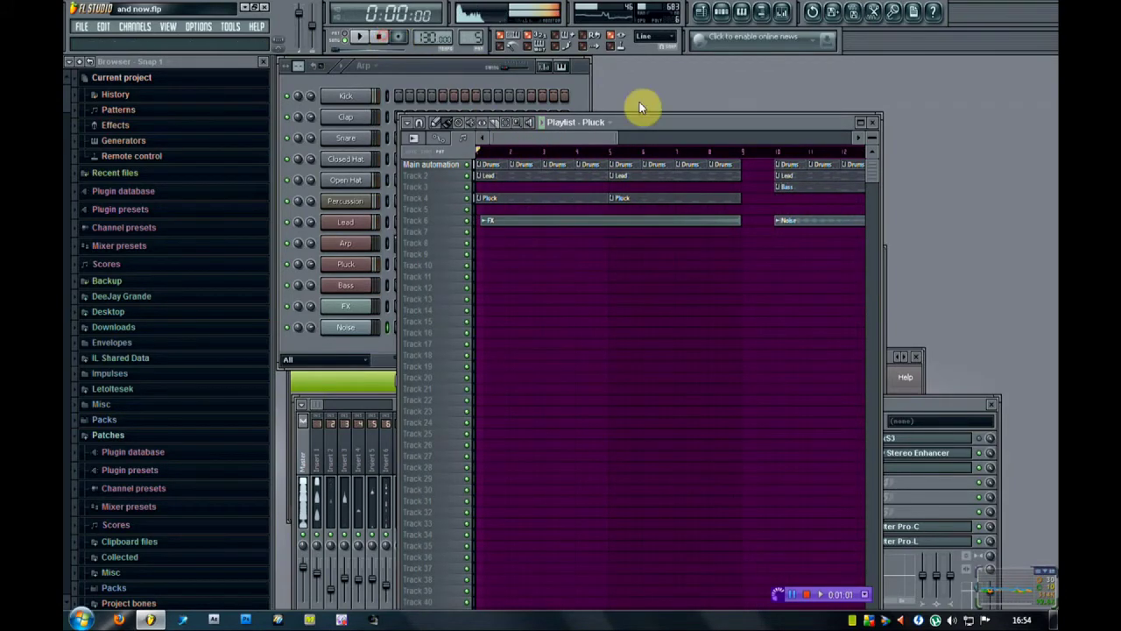
Add Fruity Reeverb to the fourth effect slot of the Master mixer track.
{"action": "left_click", "coordinate": [309, 475]}
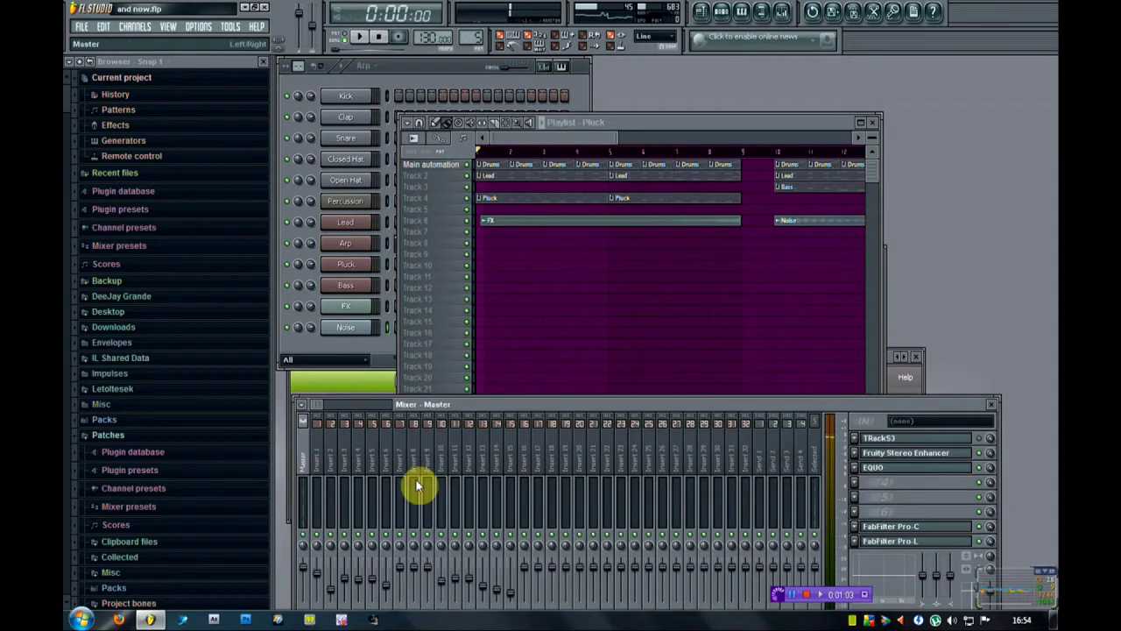
{"action": "left_click", "coordinate": [856, 487]}
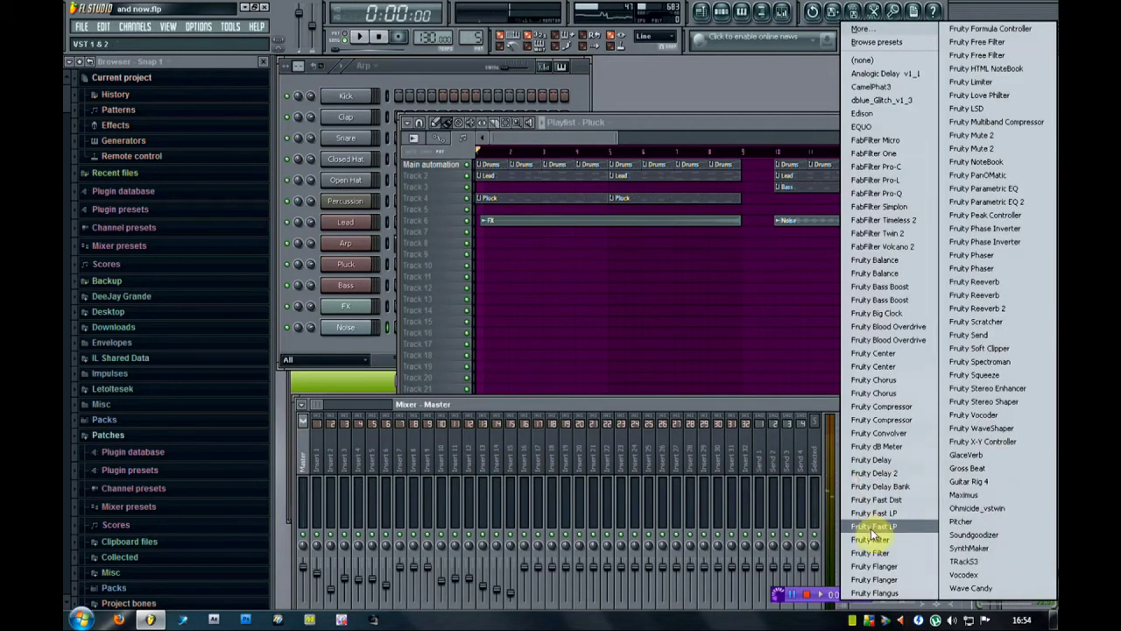
{"action": "left_click", "coordinate": [1013, 282]}
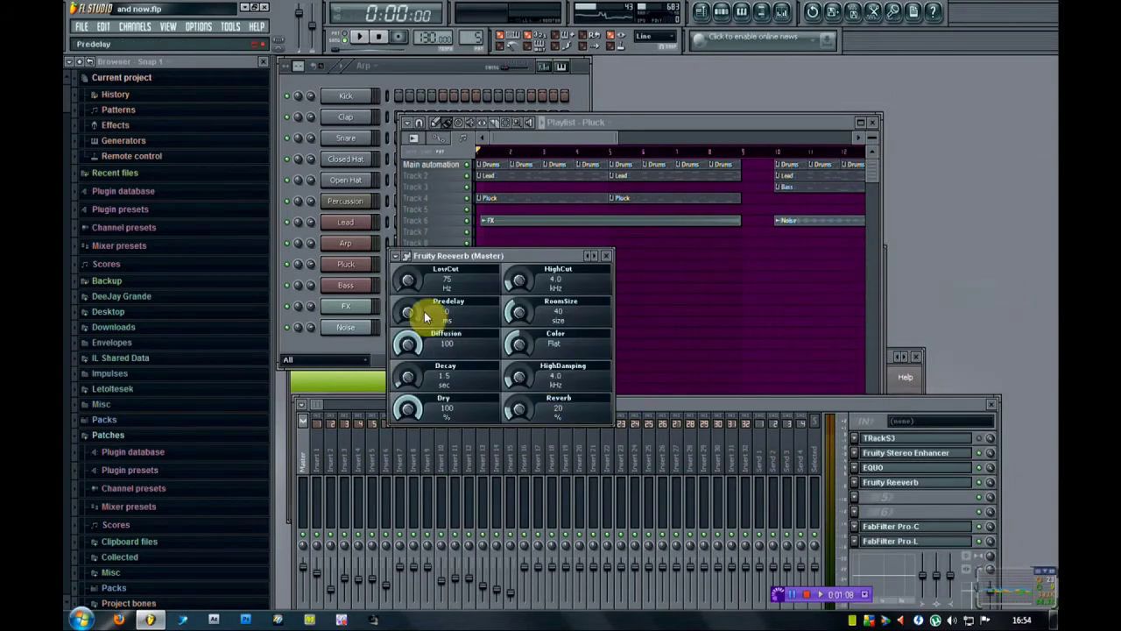
Create an automation clip for Fruity Reeverb's Decay and move it to Track 7 of the playlist.
{"action": "right_click", "coordinate": [403, 376]}
{"action": "left_click", "coordinate": [461, 466]}
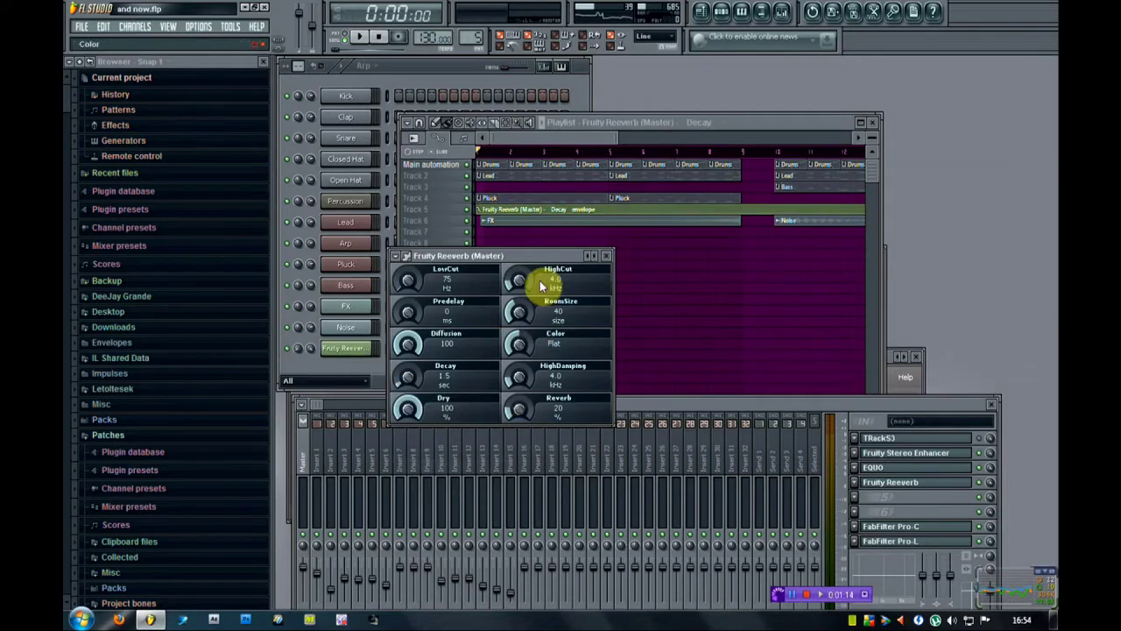
{"action": "mouse_move", "coordinate": [557, 210]}
{"action": "left_mouse_down"}
{"action": "mouse_move", "coordinate": [561, 254]}
{"action": "mouse_move", "coordinate": [561, 231]}
{"action": "left_mouse_up"}
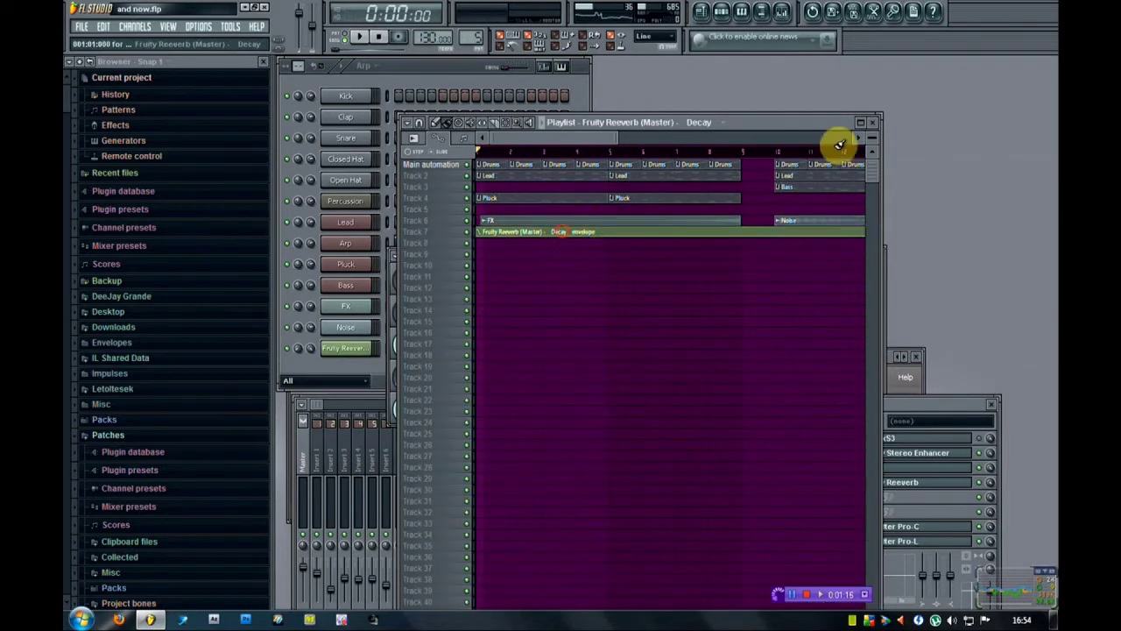
Shape the Decay envelope to stay at its minimum until bar 7, rise to a peak at bar 9 and fall back at bar 10.
{"action": "left_click_drag", "start_coordinate": [873, 138], "coordinate": [873, 125]}
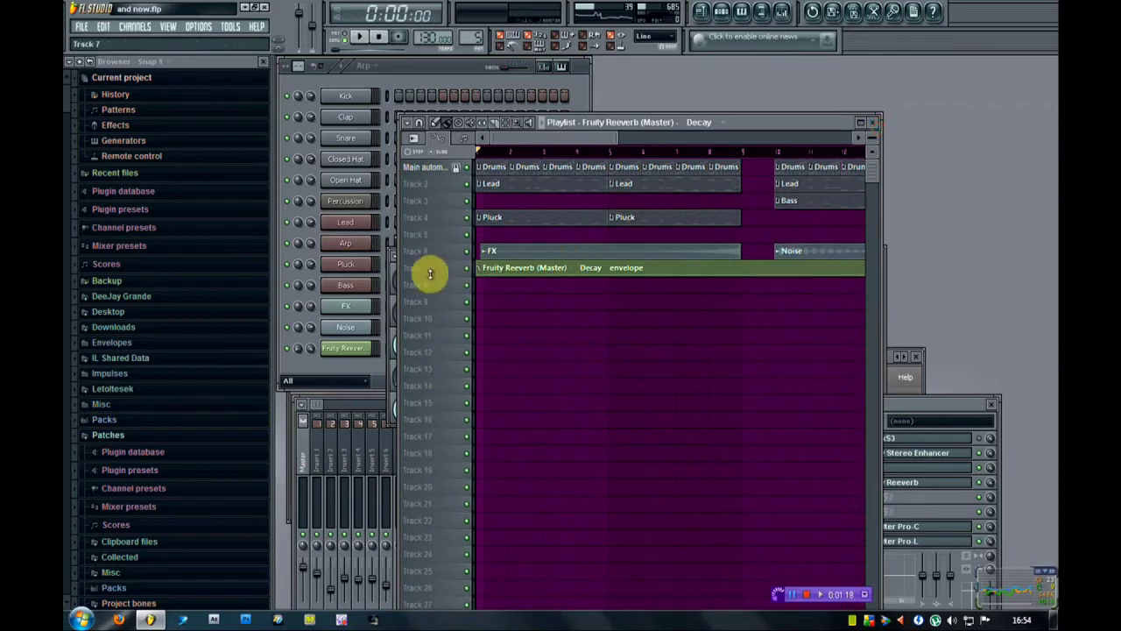
{"action": "left_click_drag", "start_coordinate": [439, 275], "coordinate": [438, 338]}
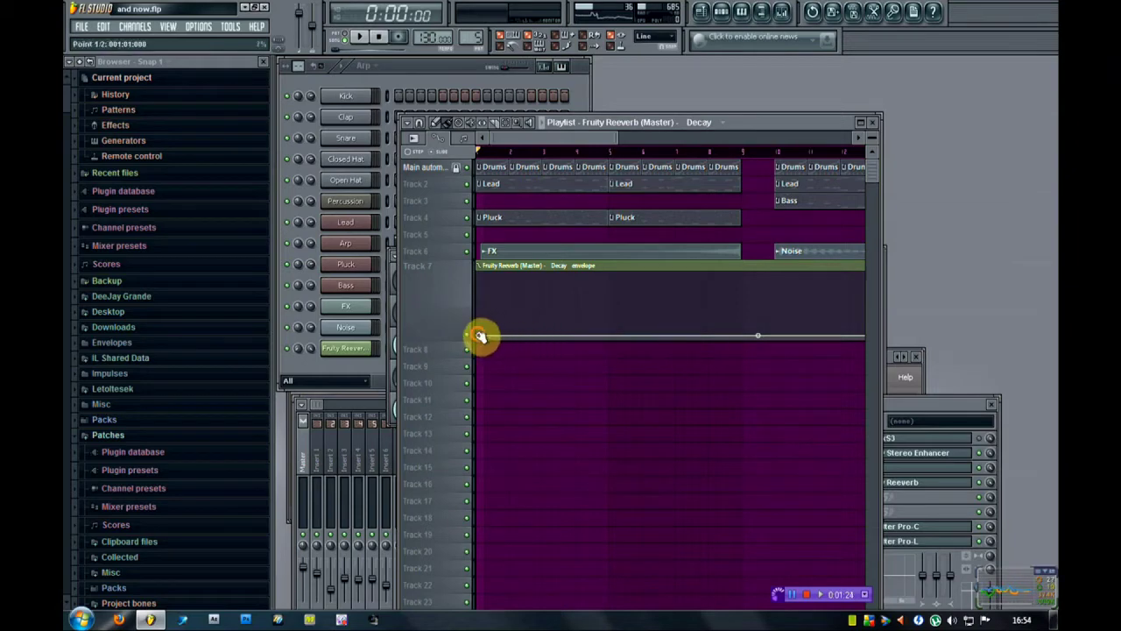
{"action": "left_click_drag", "start_coordinate": [681, 346], "coordinate": [741, 285]}
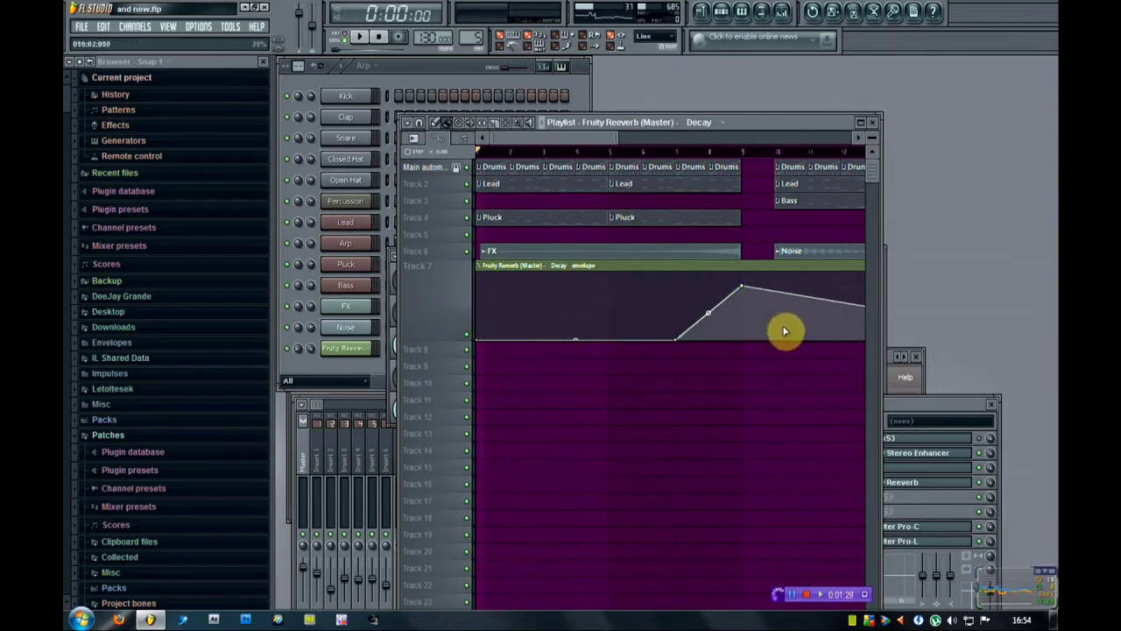
{"action": "right_click", "coordinate": [783, 327]}
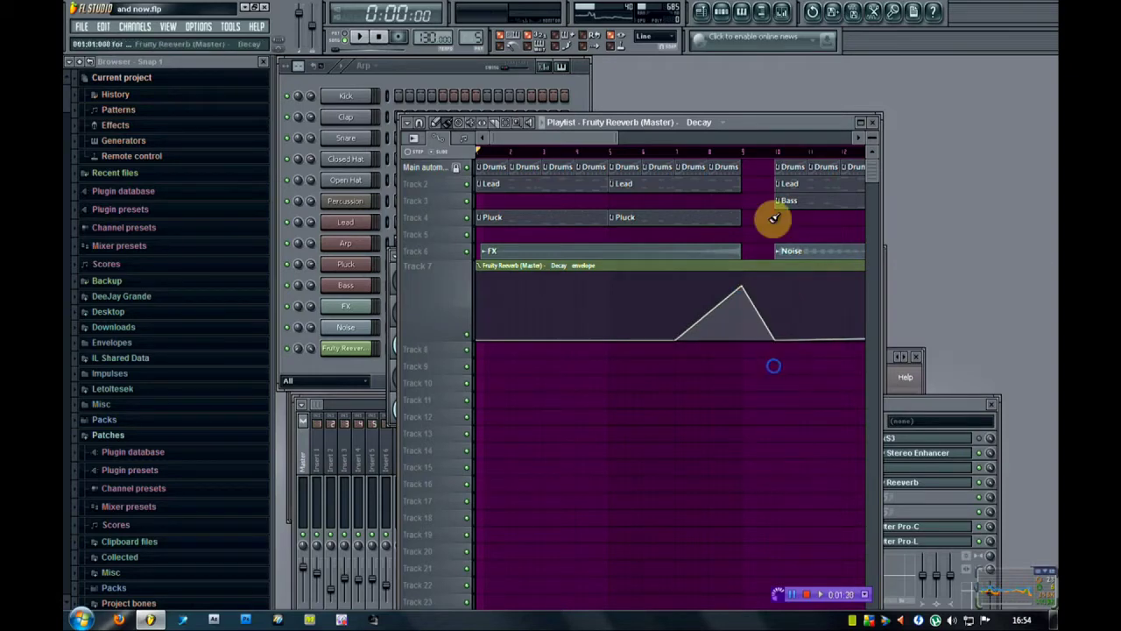
{"action": "left_click", "coordinate": [874, 137]}
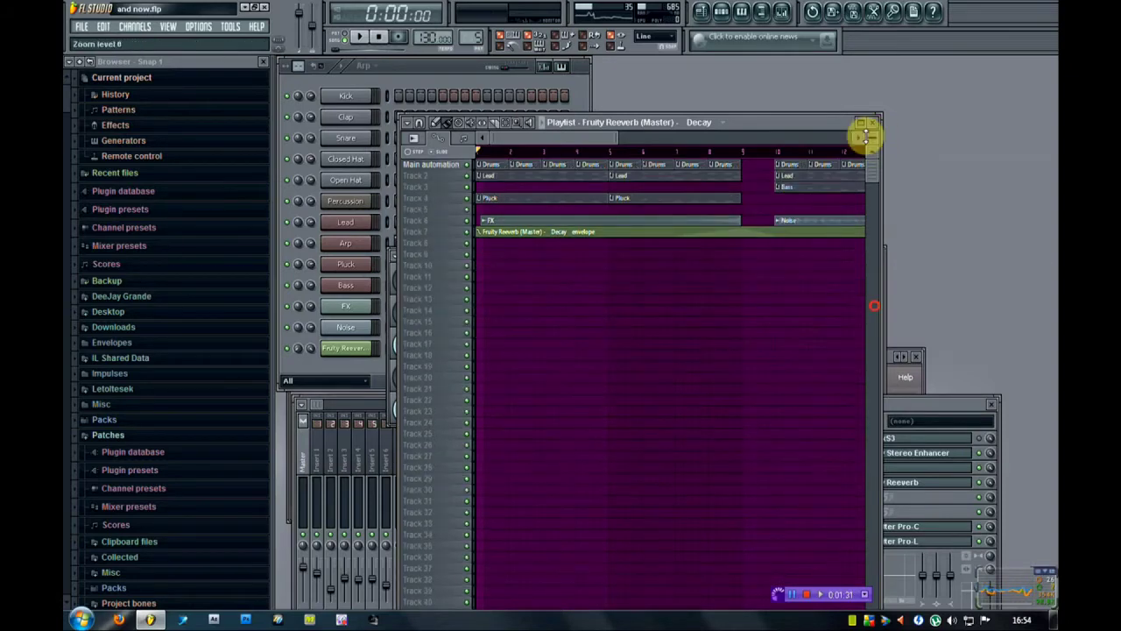
Play the song from the start and set Fruity Reeverb's Reverb level on the Master track to 10%.
{"action": "left_click", "coordinate": [366, 41]}
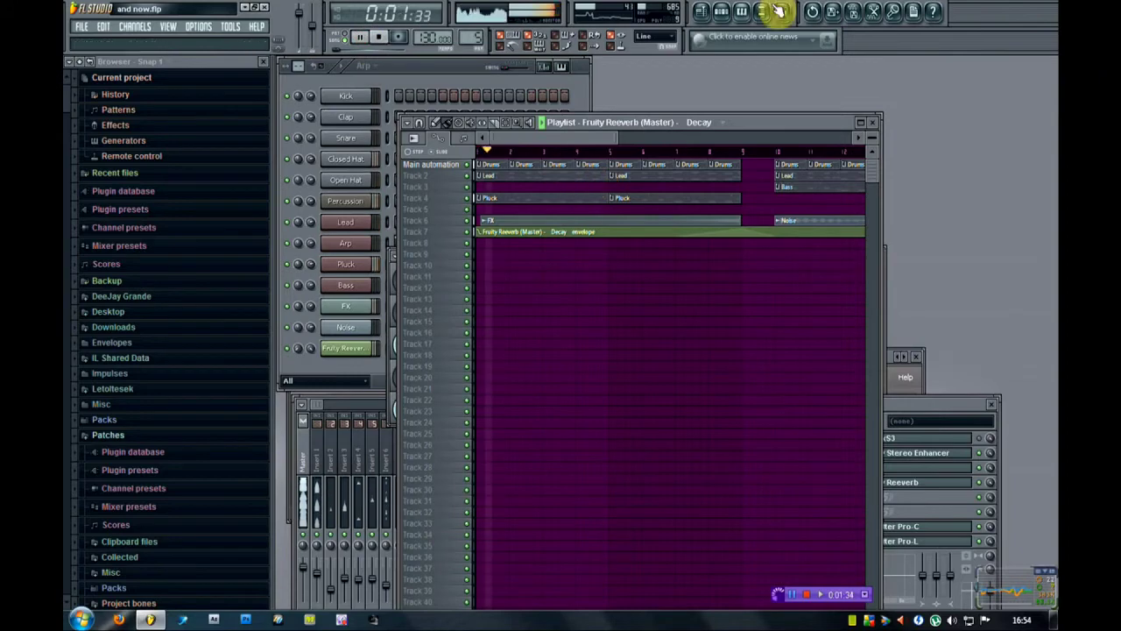
{"action": "left_click", "coordinate": [395, 429]}
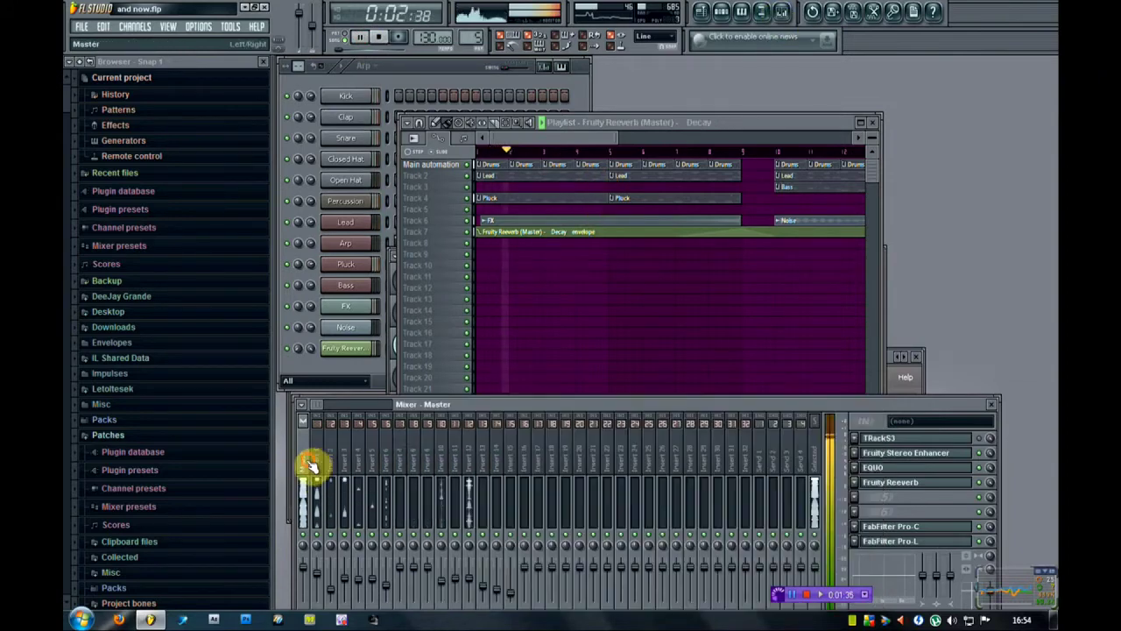
{"action": "left_click", "coordinate": [895, 481]}
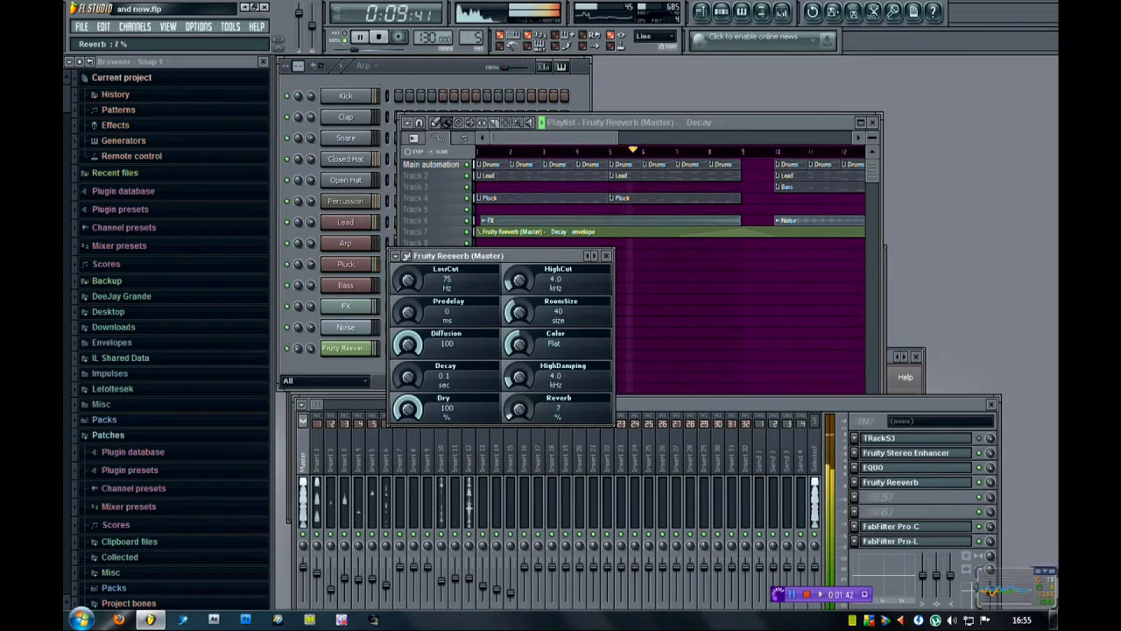
{"action": "left_click_drag", "start_coordinate": [509, 415], "coordinate": [521, 409]}
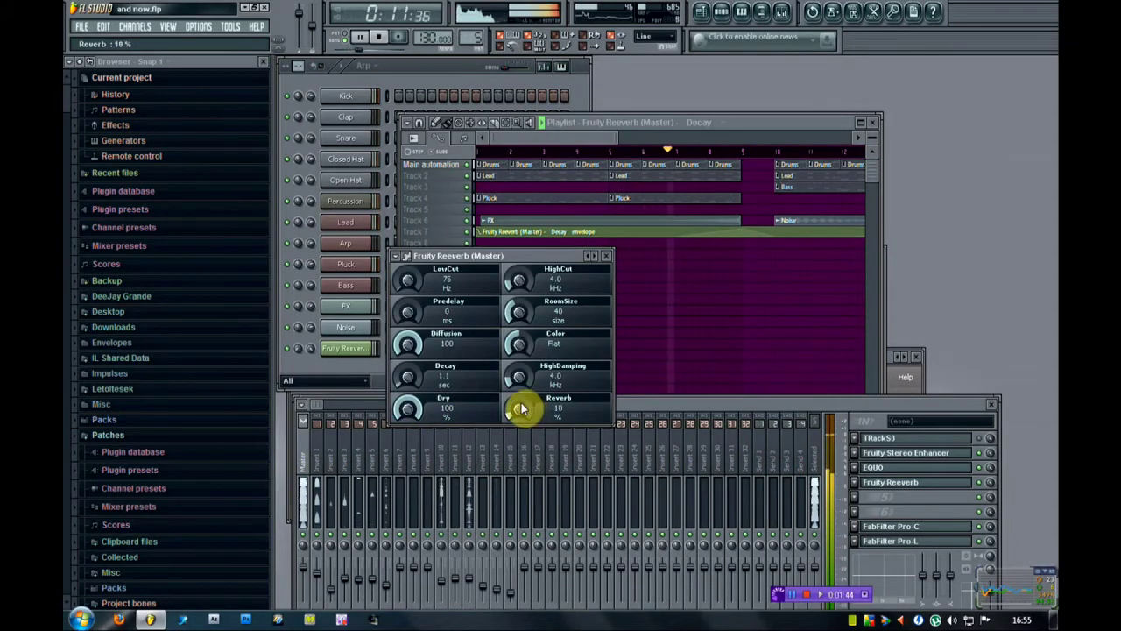
Raise the LowCut of the Master track's Fruity Reeverb to about 1 kHz during playback.
{"action": "left_click", "coordinate": [562, 133]}
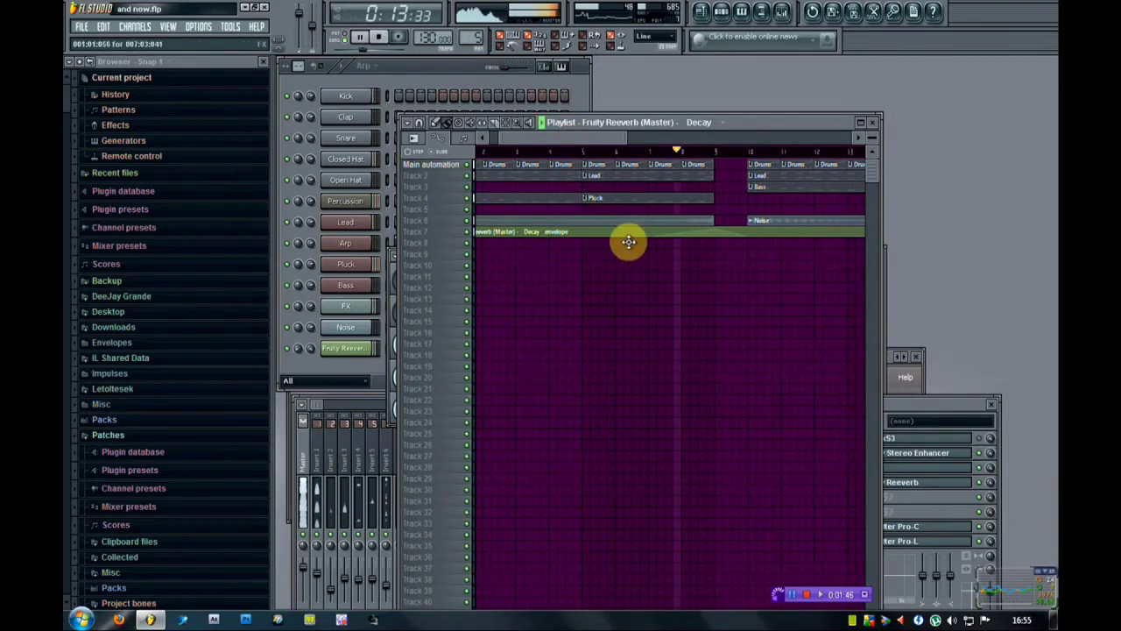
{"action": "left_click", "coordinate": [913, 484]}
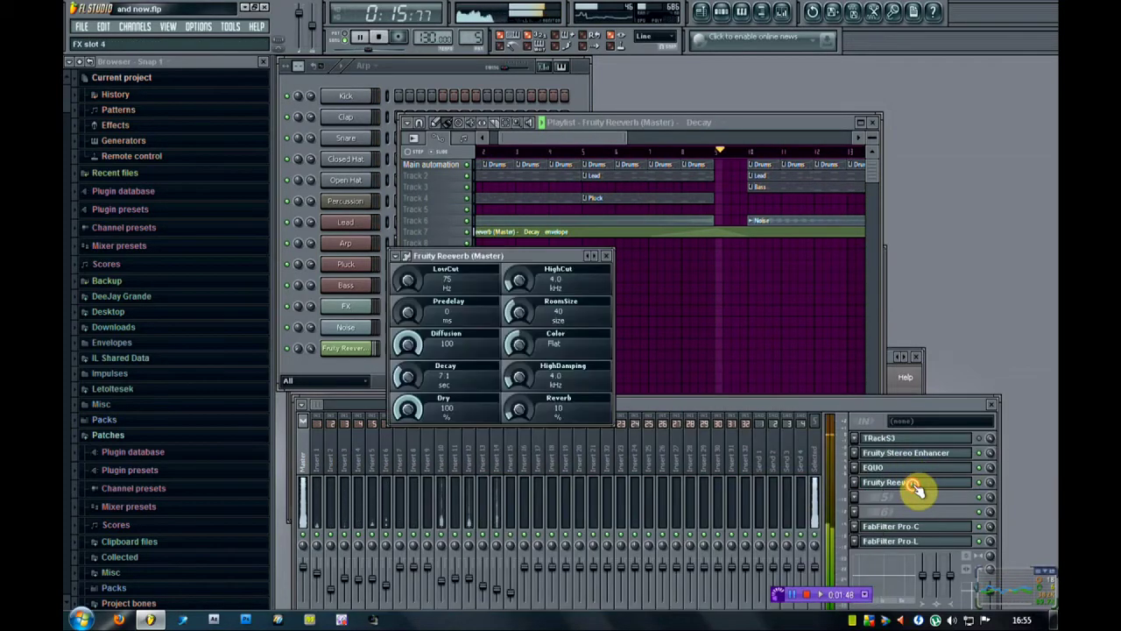
{"action": "right_click", "coordinate": [411, 283]}
{"action": "left_click", "coordinate": [411, 284]}
{"action": "left_click_drag", "start_coordinate": [411, 284], "coordinate": [411, 250]}
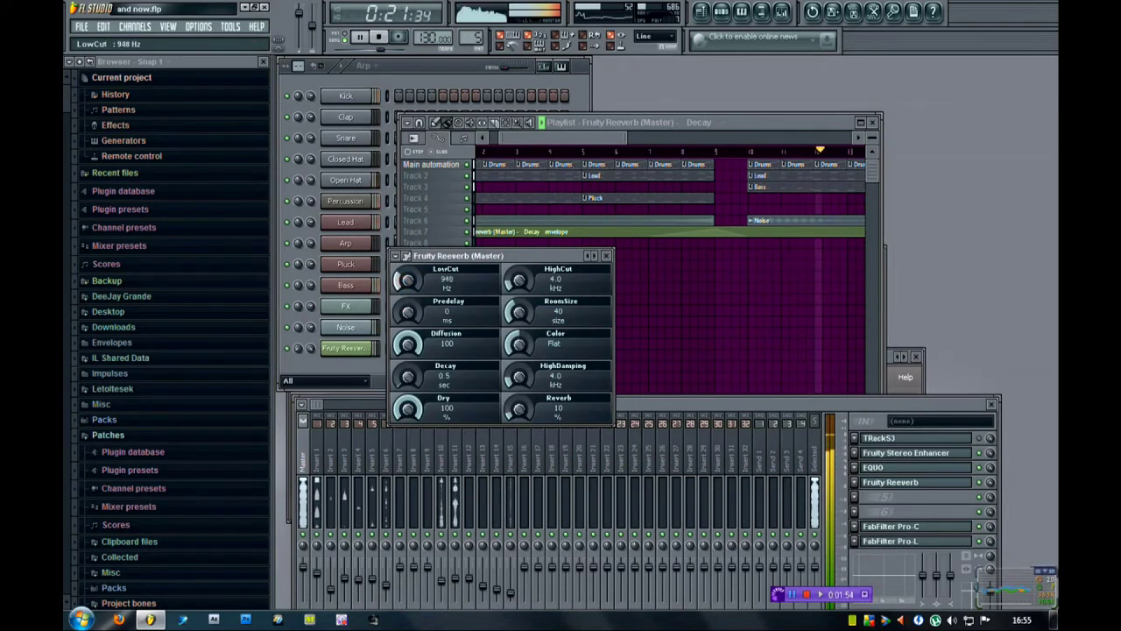
Replay from around bar 6 and set Fruity Reeverb's Reverb level to 30% and its HighDamping to 0.5 kHz.
{"action": "left_click", "coordinate": [616, 153]}
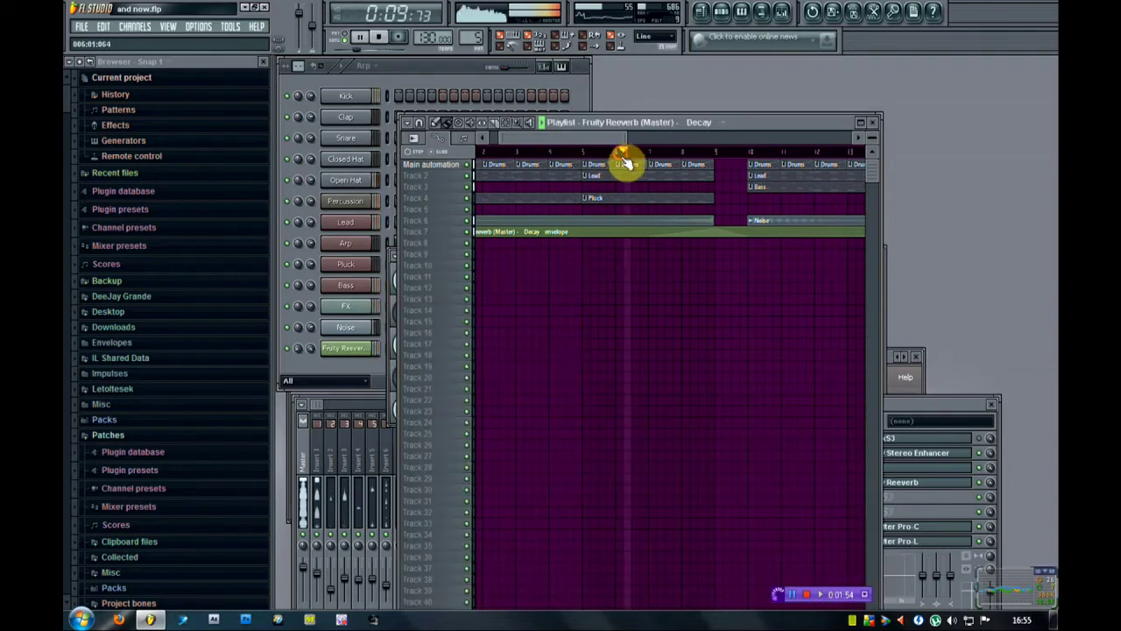
{"action": "left_click", "coordinate": [321, 404]}
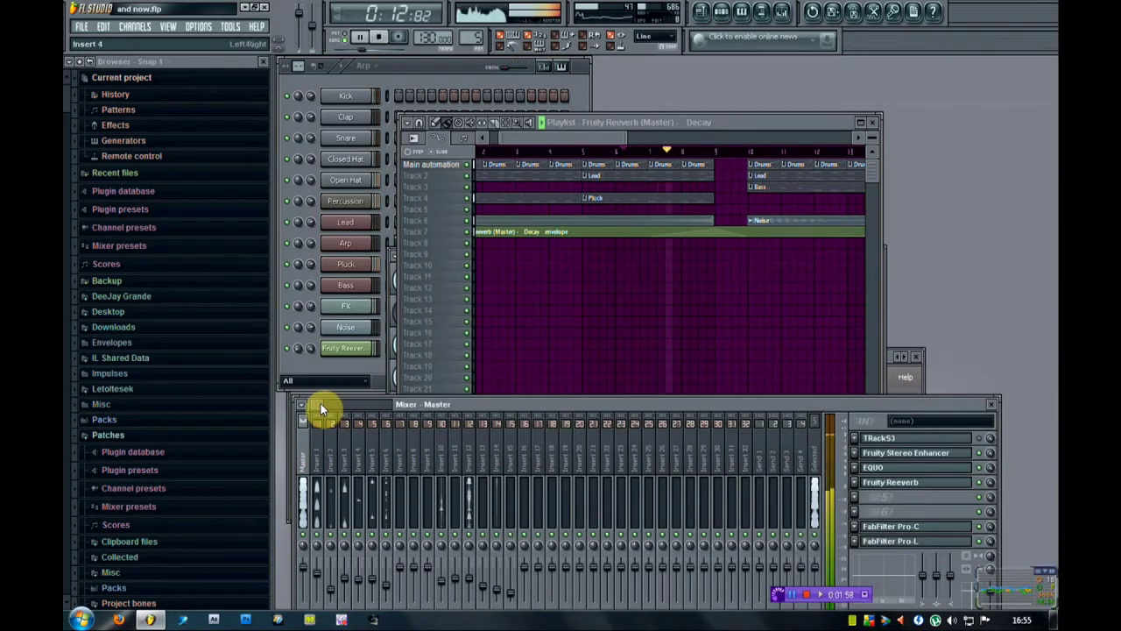
{"action": "left_click", "coordinate": [887, 487]}
{"action": "left_click_drag", "start_coordinate": [517, 410], "coordinate": [517, 378]}
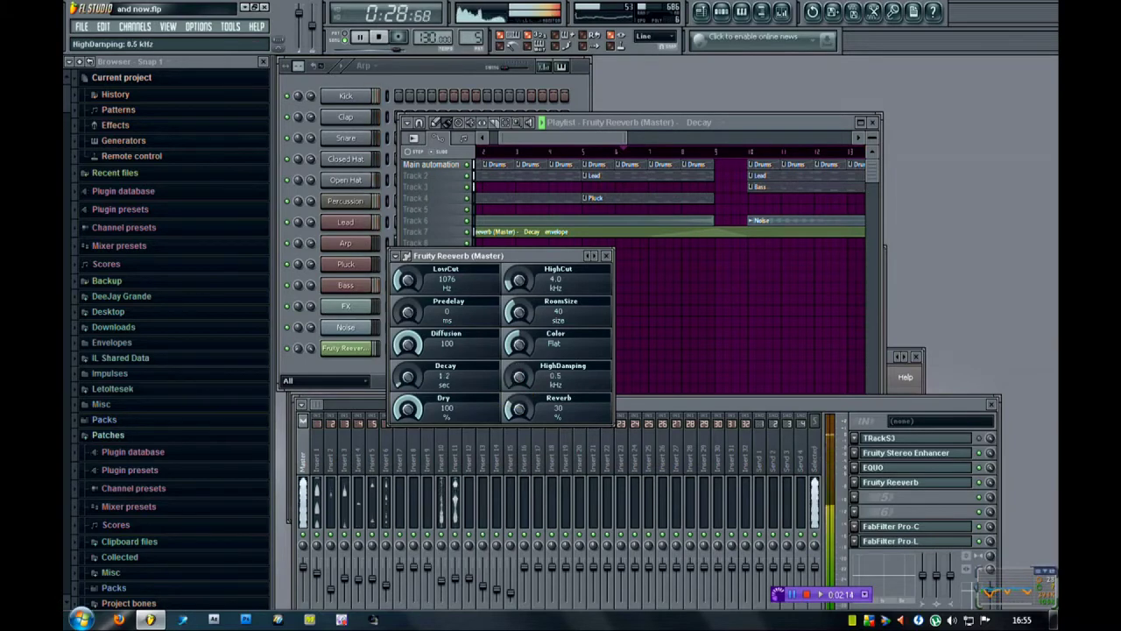
Replay the song from between bars 5 and 6 to check the reverb tail with the Master track's effects in view.
{"action": "left_click", "coordinate": [600, 154]}
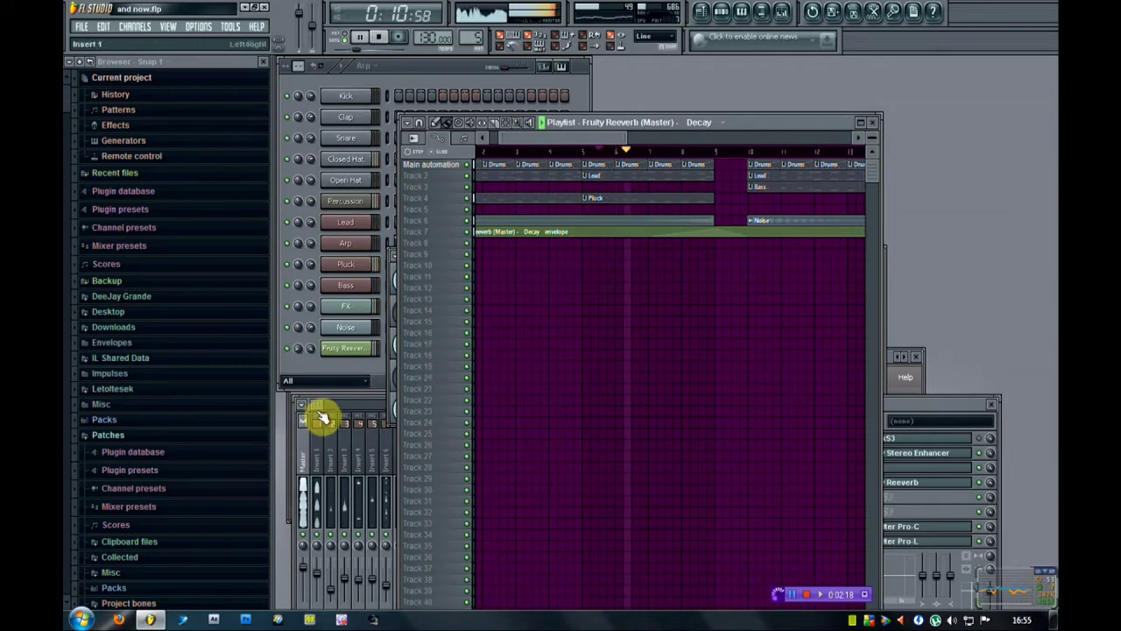
{"action": "left_click", "coordinate": [318, 413]}
{"action": "left_click", "coordinate": [390, 260]}
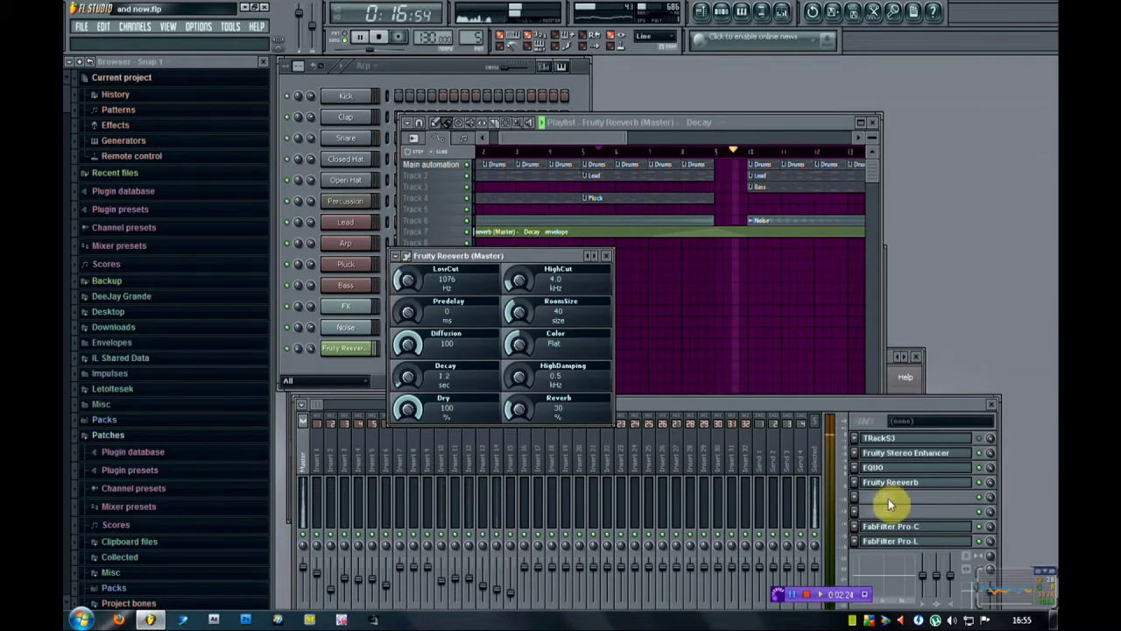
Add FabFilter Timeless 2 to the Master track's fifth effect slot and load the Rich rythm preset from the Long category.
{"action": "left_click", "coordinate": [863, 499]}
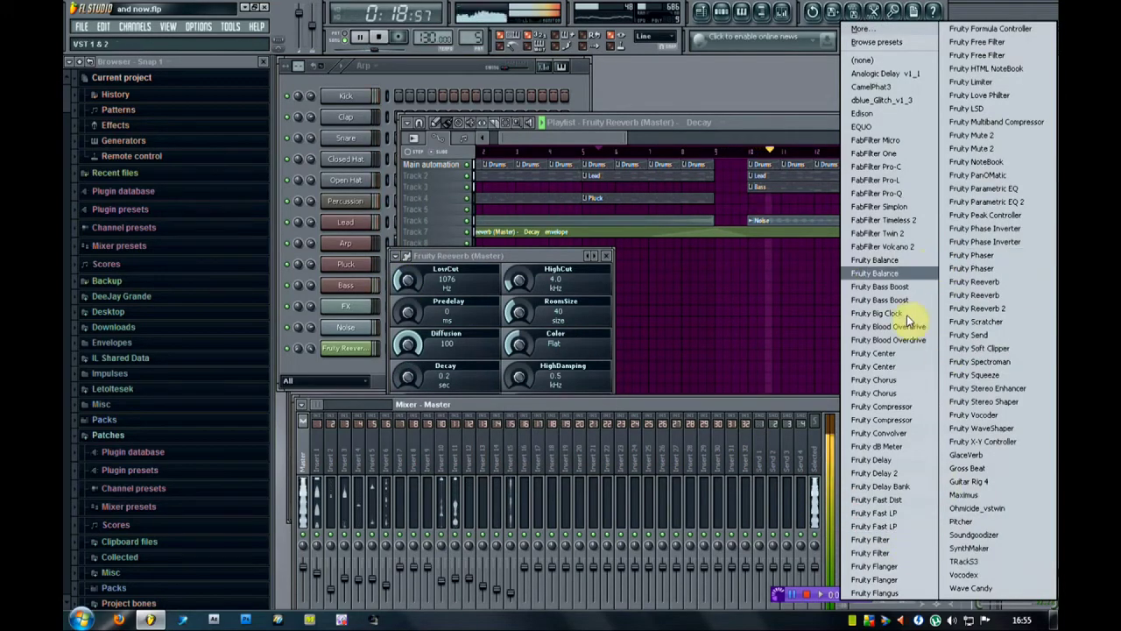
{"action": "left_click", "coordinate": [899, 221]}
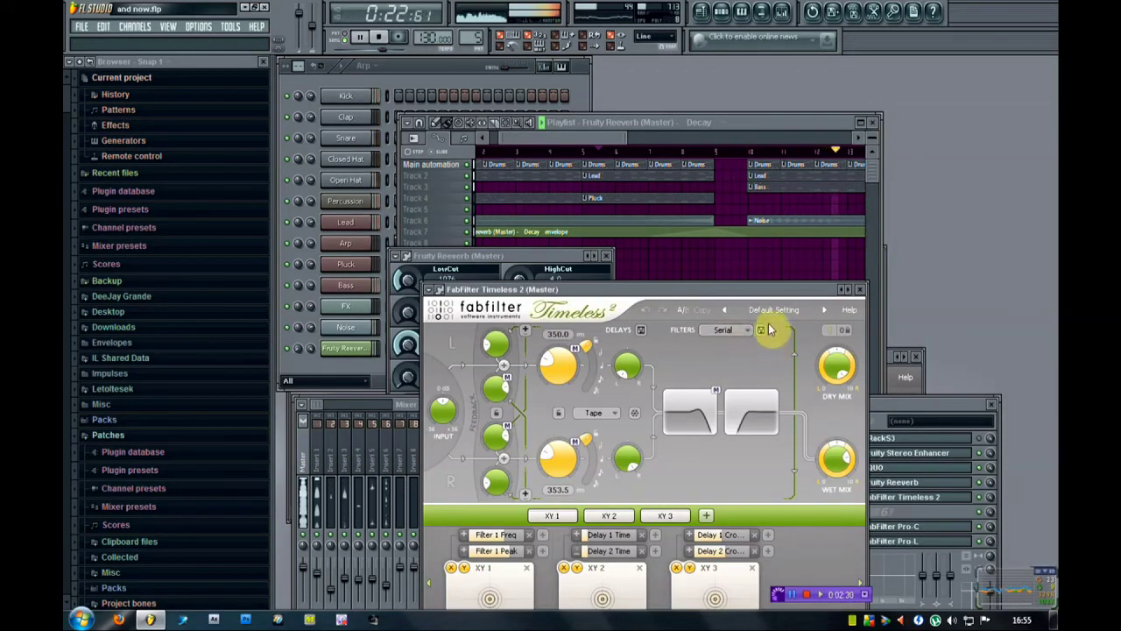
{"action": "left_click", "coordinate": [769, 312]}
{"action": "mouse_move", "coordinate": [784, 141]}
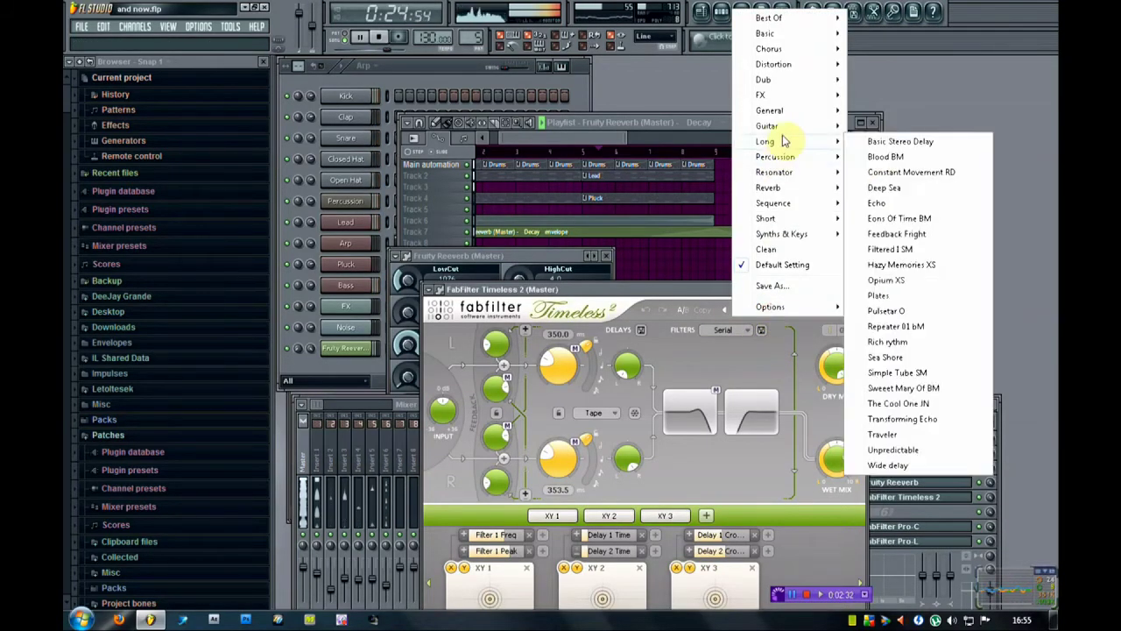
{"action": "left_click", "coordinate": [893, 344]}
Load the Good as Never O preset from the General category in FabFilter Timeless 2 and stop playback.
{"action": "left_click", "coordinate": [775, 308]}
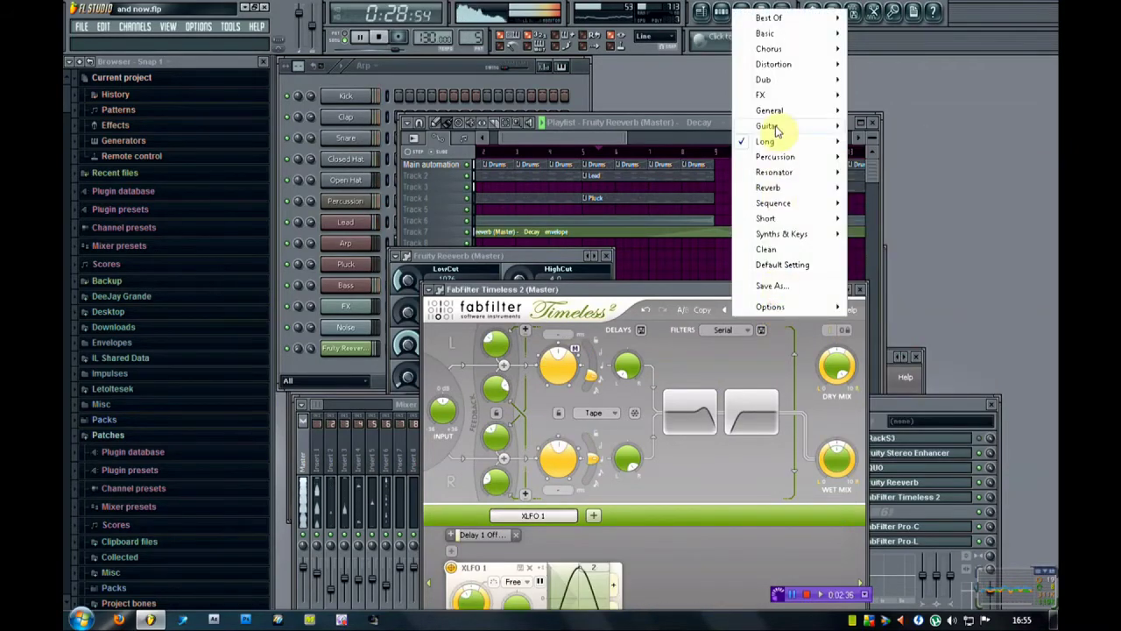
{"action": "mouse_move", "coordinate": [780, 110]}
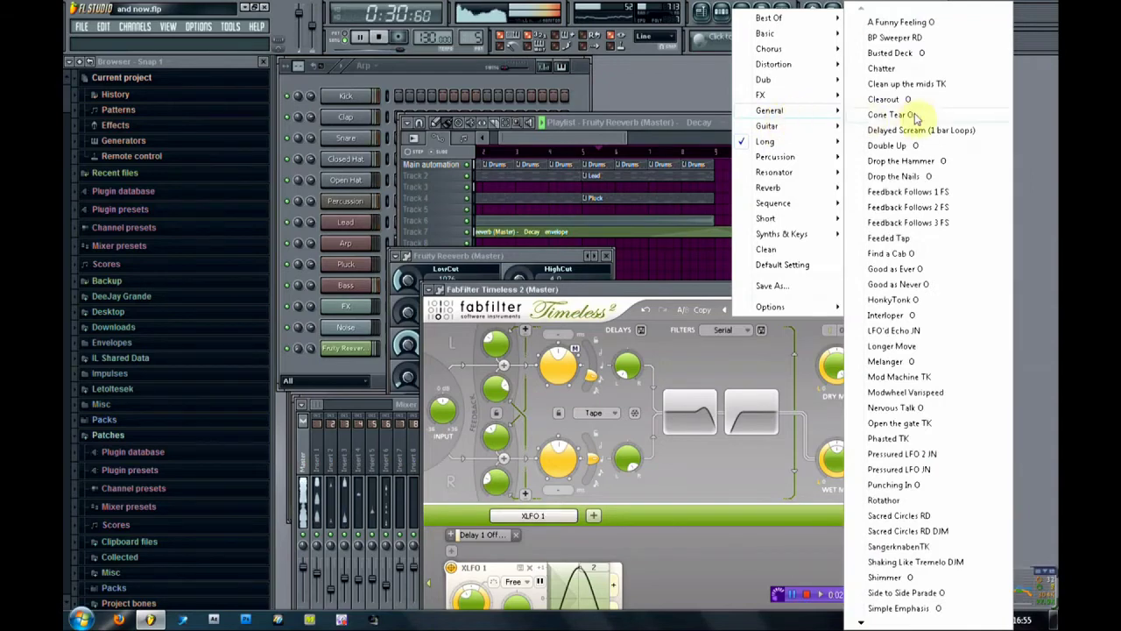
{"action": "left_click", "coordinate": [929, 286]}
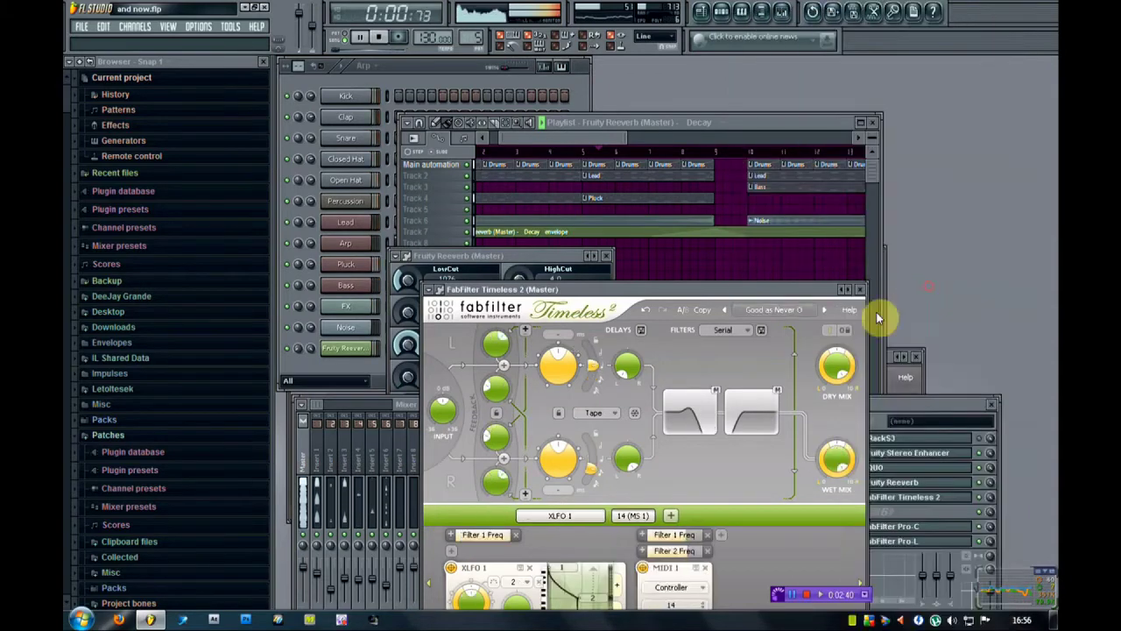
{"action": "left_click", "coordinate": [775, 309]}
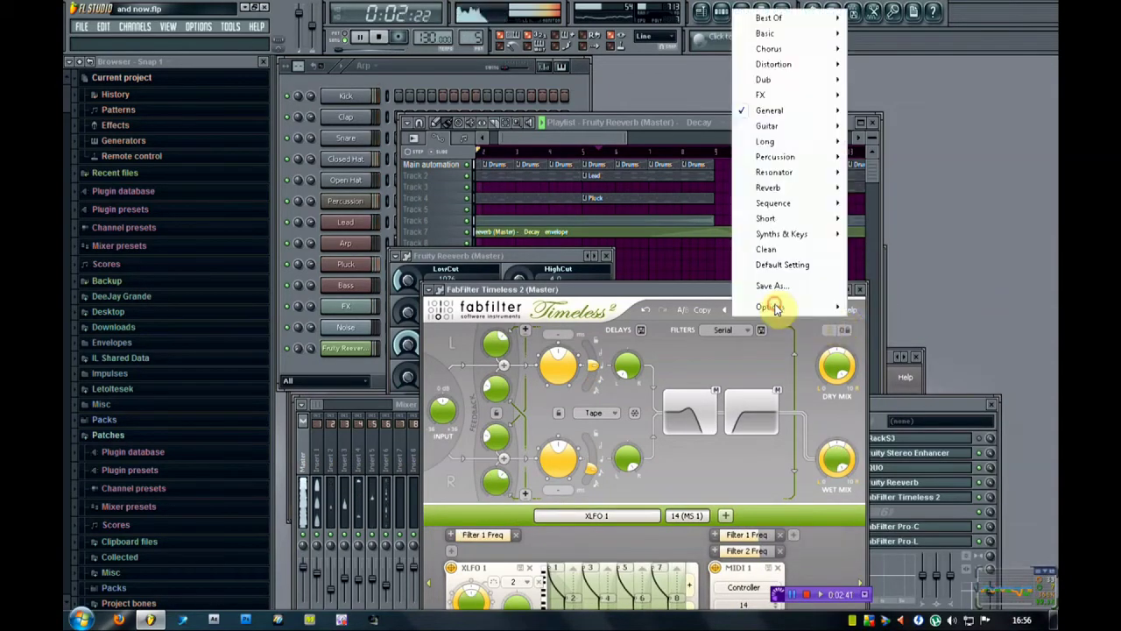
{"action": "left_click", "coordinate": [631, 308]}
{"action": "left_click", "coordinate": [380, 38]}
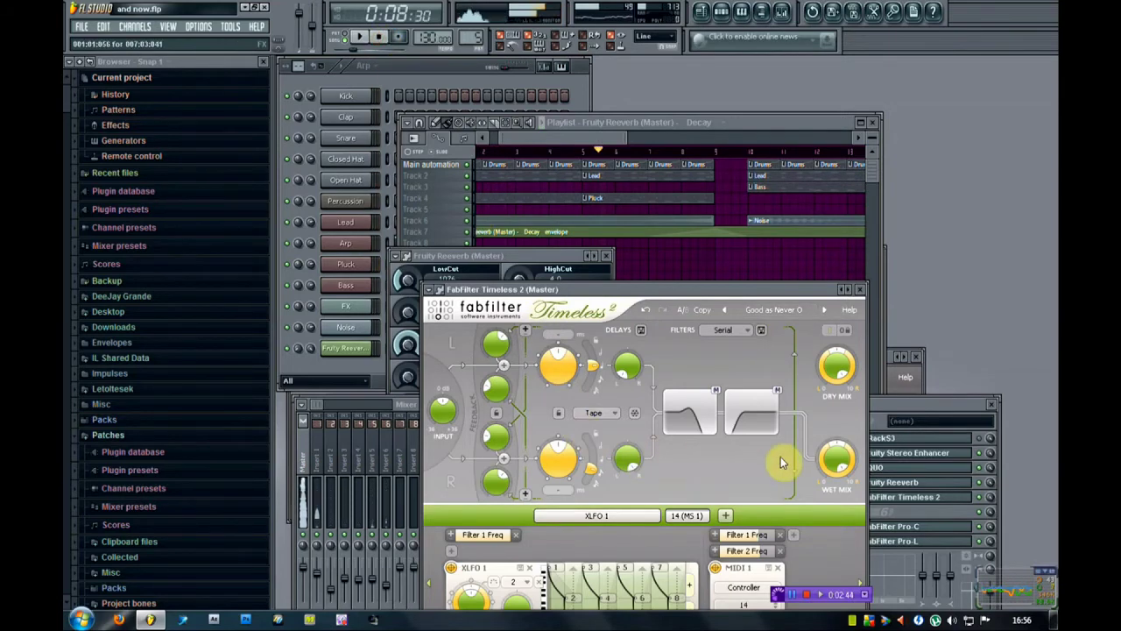
Set FabFilter Timeless 2's Wet Level to -INF dB and create an automation clip for that parameter.
{"action": "mouse_move", "coordinate": [843, 464]}
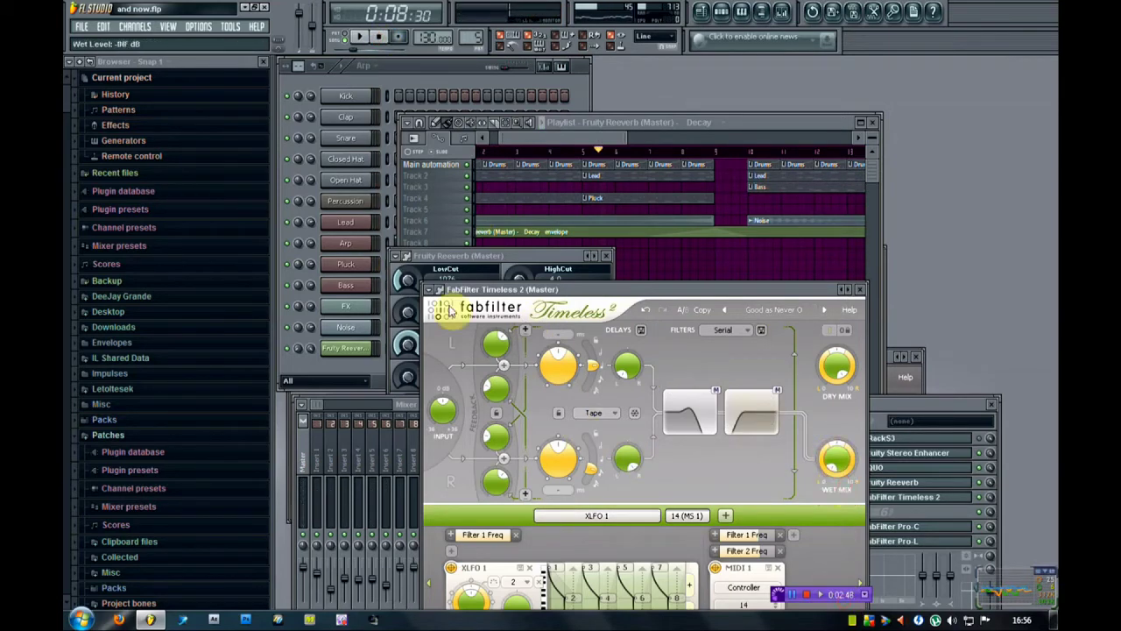
{"action": "left_click", "coordinate": [430, 293]}
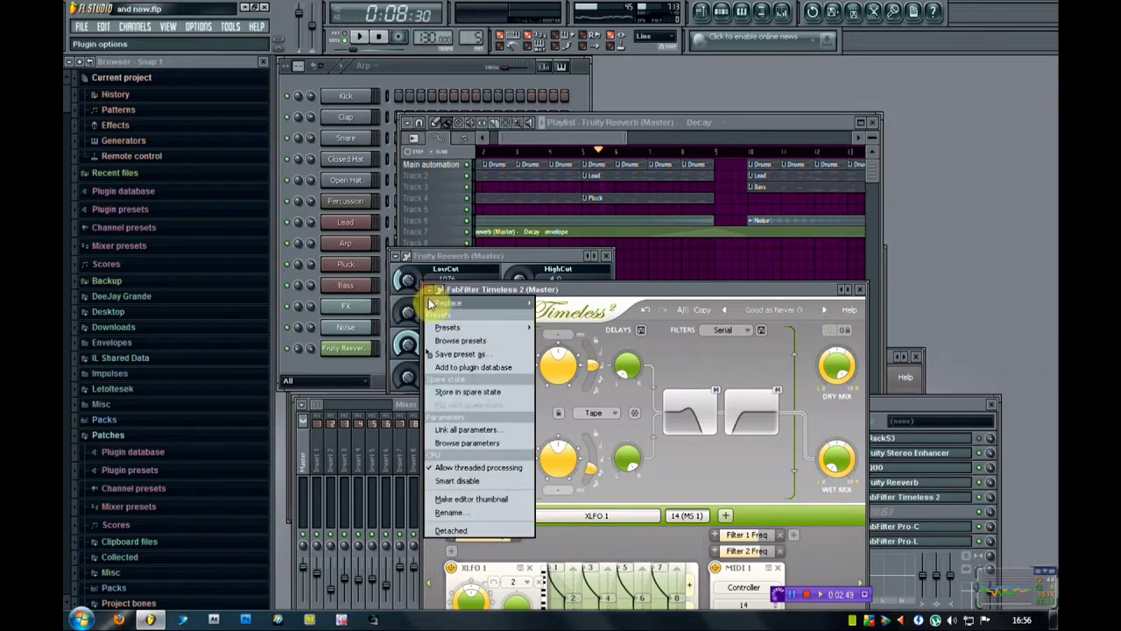
{"action": "left_click", "coordinate": [447, 443]}
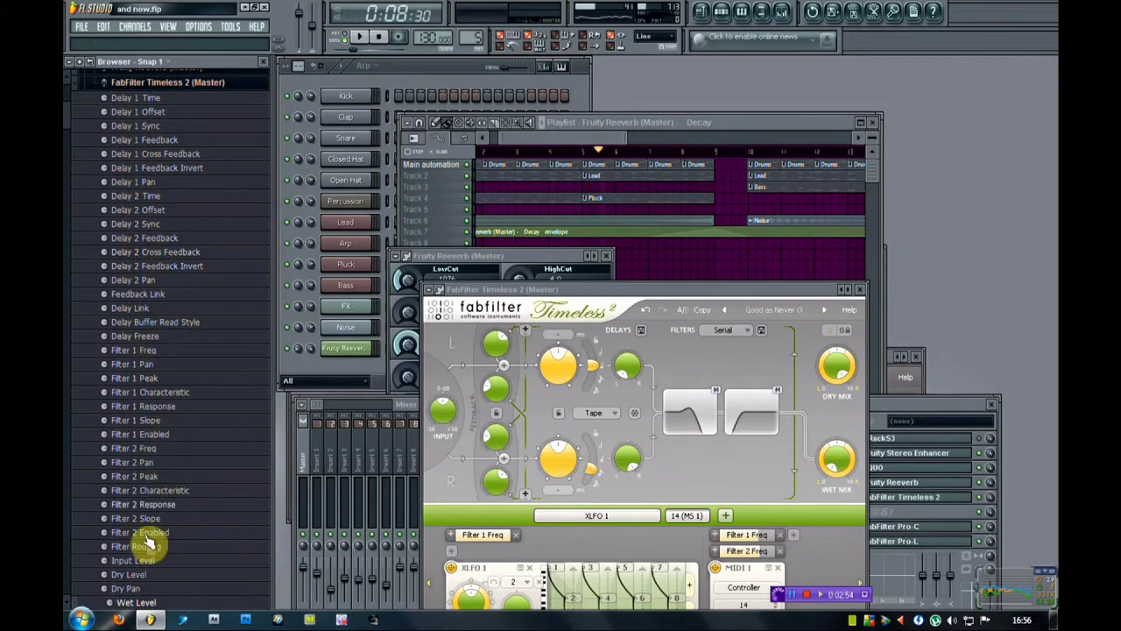
{"action": "right_click", "coordinate": [131, 603]}
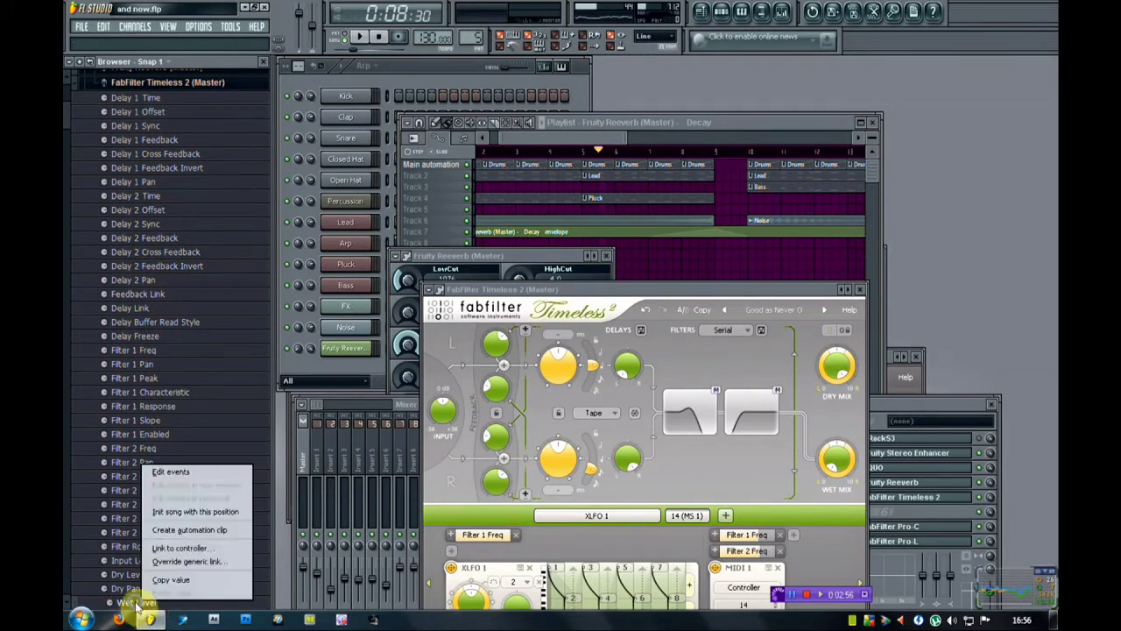
{"action": "left_click", "coordinate": [206, 531]}
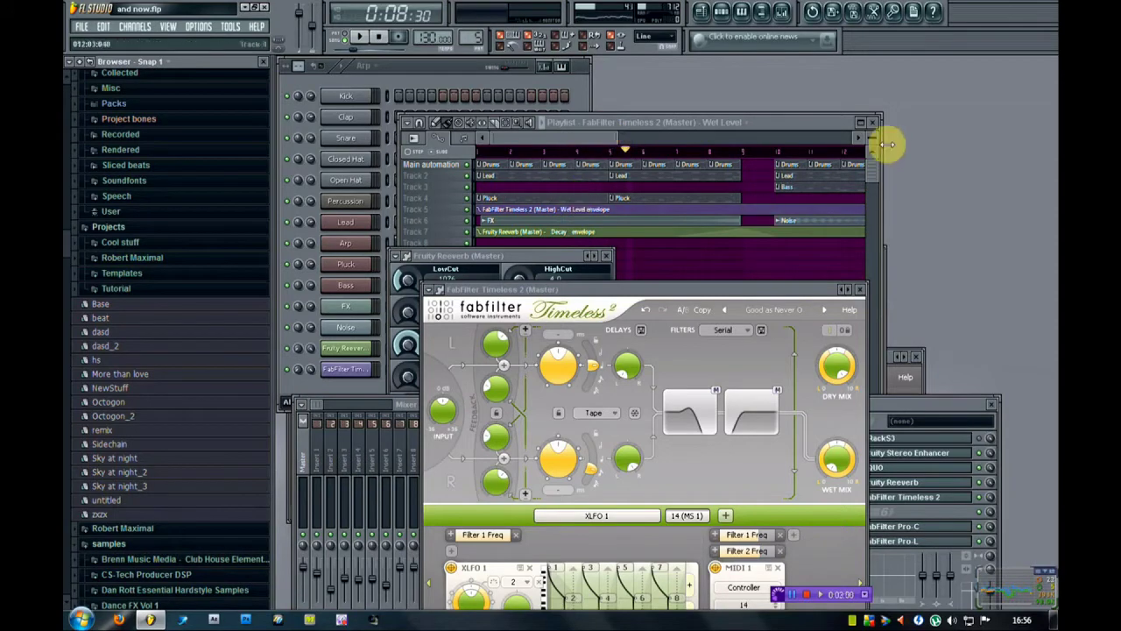
Shape the Wet Level envelope to rise from bar 8 to full at bar 9, hold, and drop to zero at bar 10.
{"action": "left_click_drag", "start_coordinate": [874, 140], "coordinate": [873, 122]}
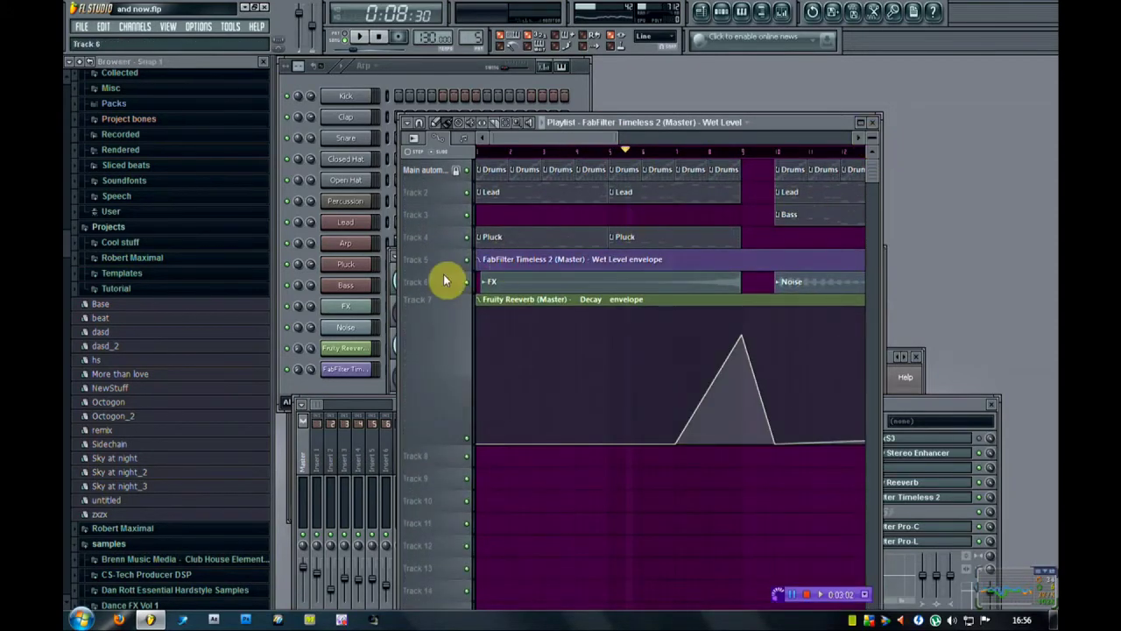
{"action": "left_click_drag", "start_coordinate": [438, 275], "coordinate": [443, 331]}
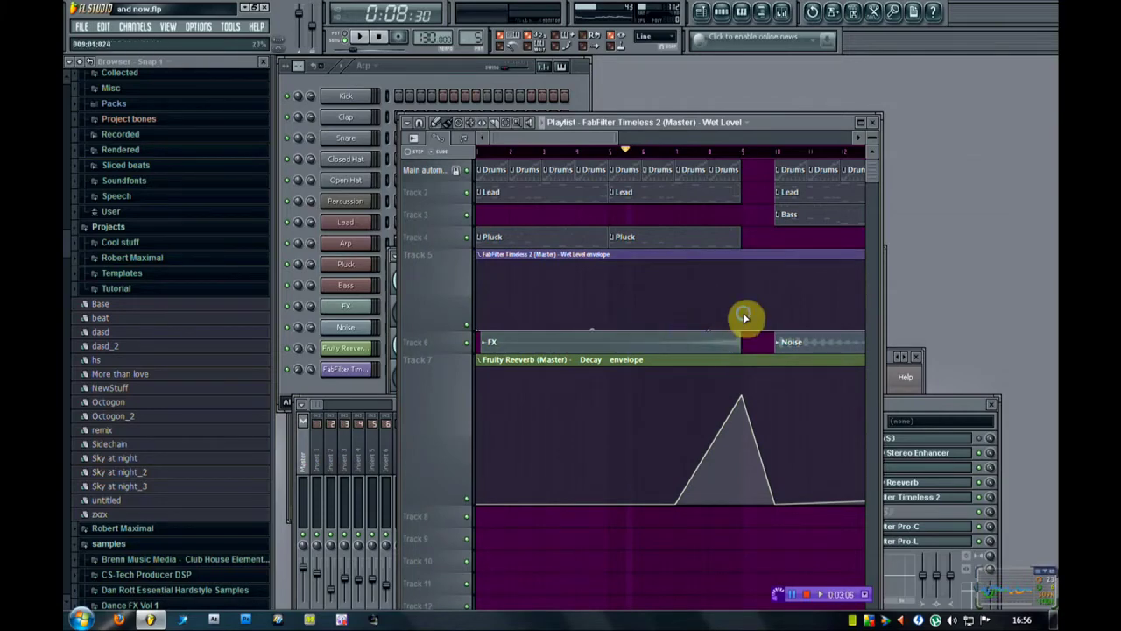
{"action": "left_click_drag", "start_coordinate": [745, 318], "coordinate": [745, 245]}
{"action": "left_click_drag", "start_coordinate": [745, 305], "coordinate": [777, 368]}
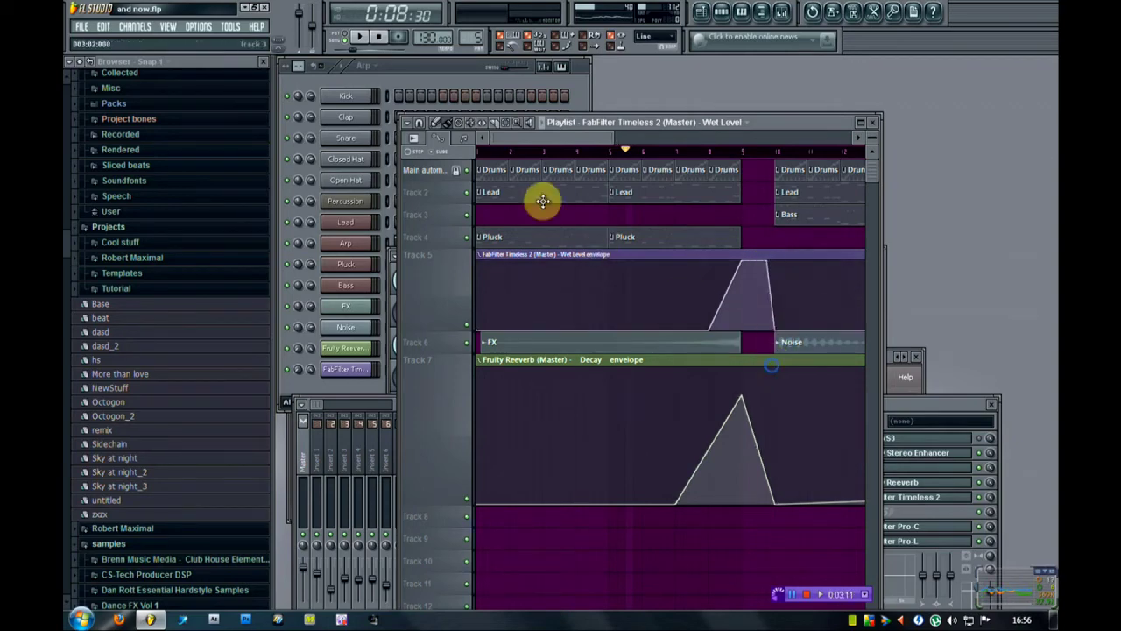
Play the song through the break and into the drop to check the delay automation.
{"action": "left_click", "coordinate": [366, 37]}
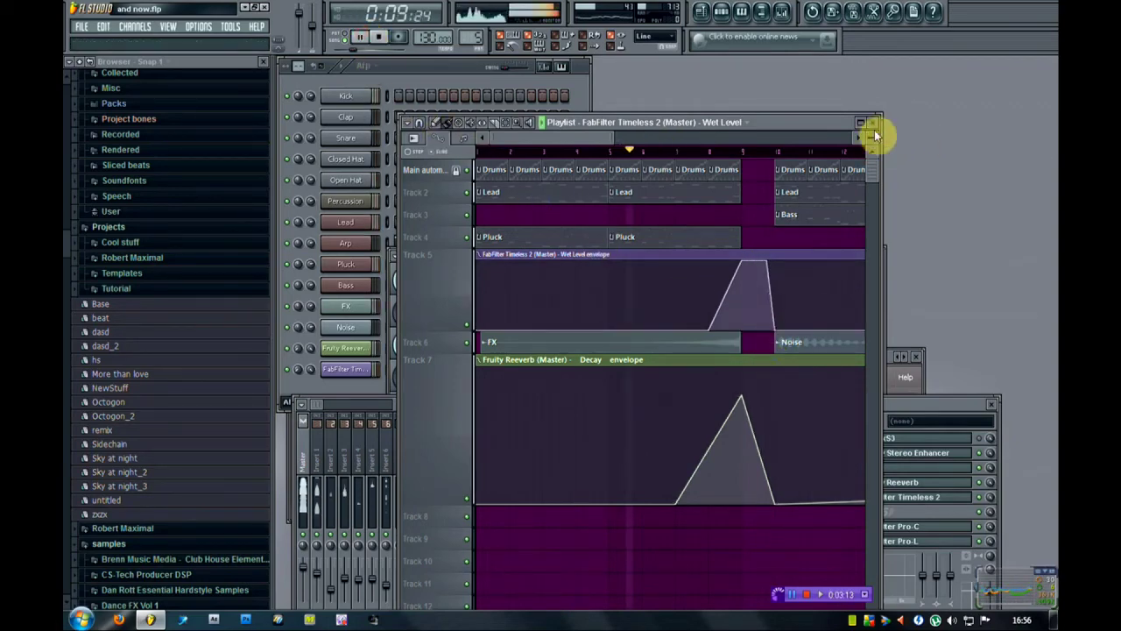
{"action": "left_click", "coordinate": [867, 137]}
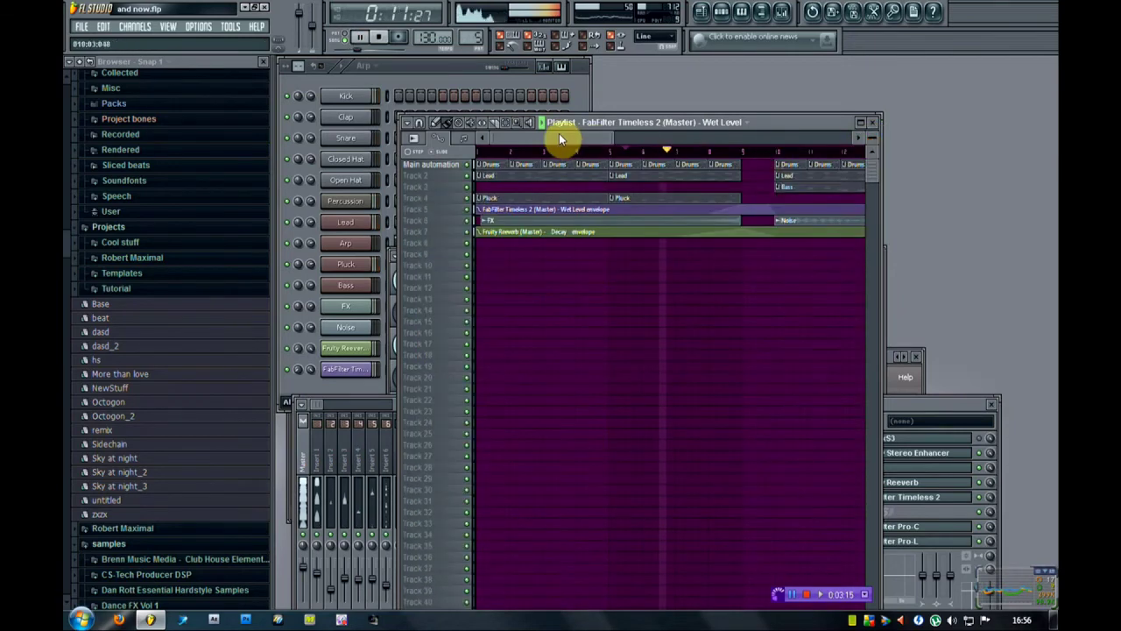
{"action": "left_click_drag", "start_coordinate": [560, 139], "coordinate": [613, 138]}
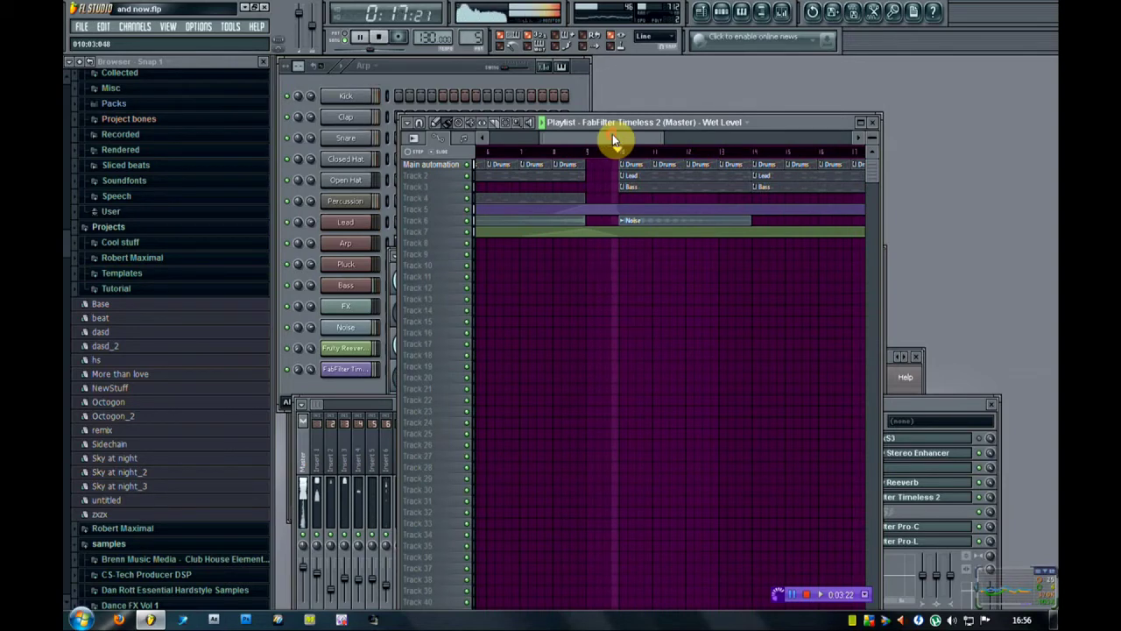
Add Fruity Filter to the Master track's sixth effect slot, with High pass at maximum and Low pass at zero, and stop playback.
{"action": "left_click", "coordinate": [782, 14]}
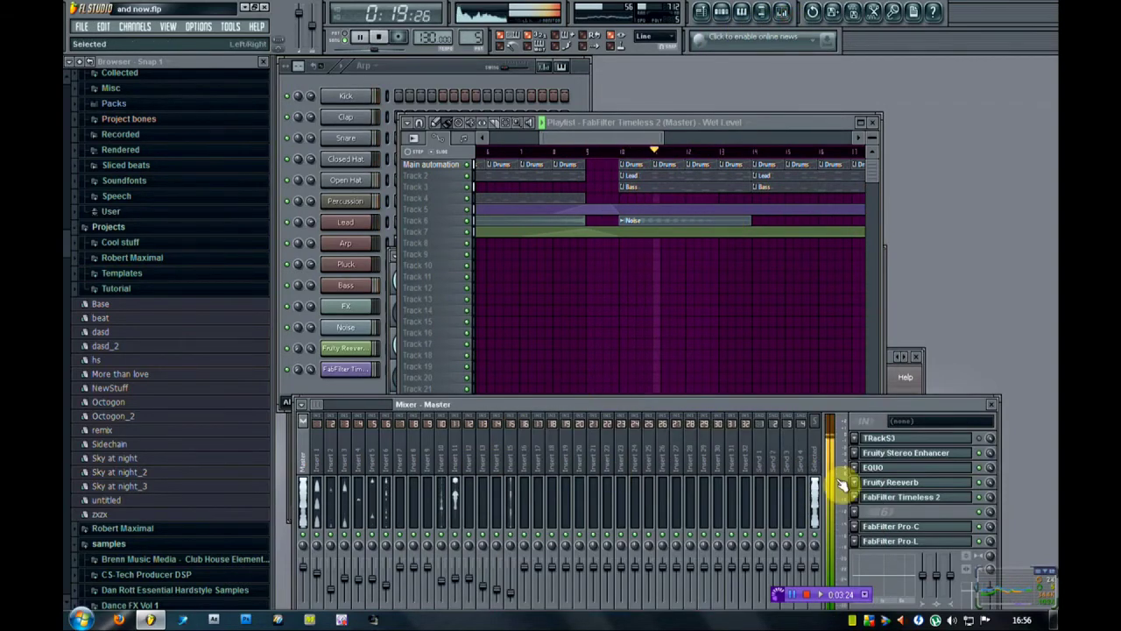
{"action": "left_click", "coordinate": [854, 513]}
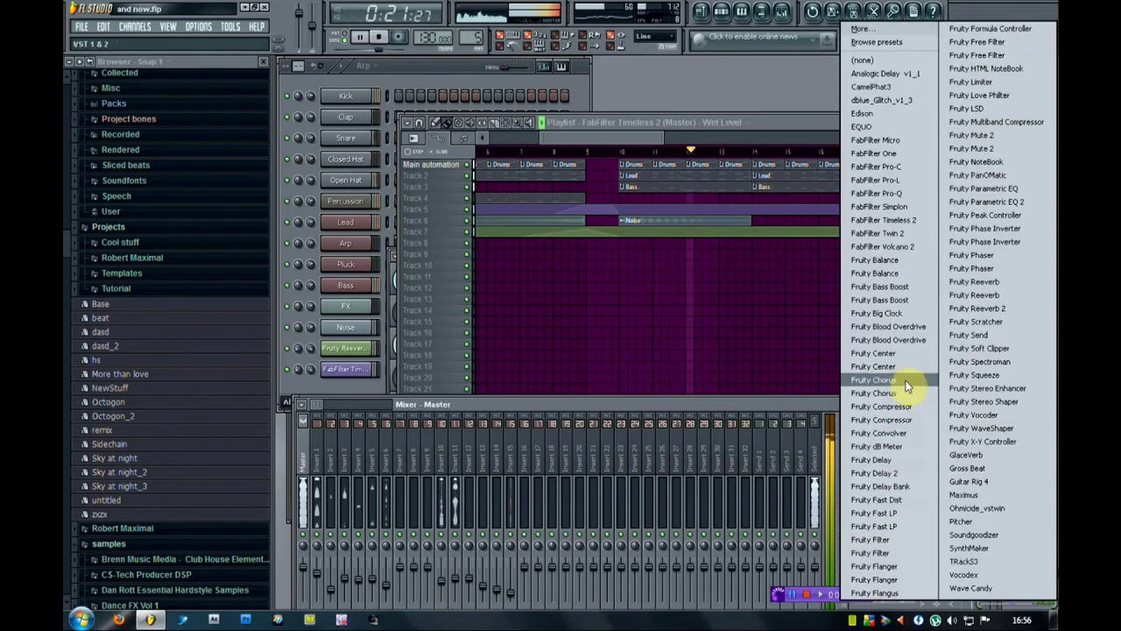
{"action": "left_click", "coordinate": [898, 541]}
{"action": "left_click", "coordinate": [378, 37]}
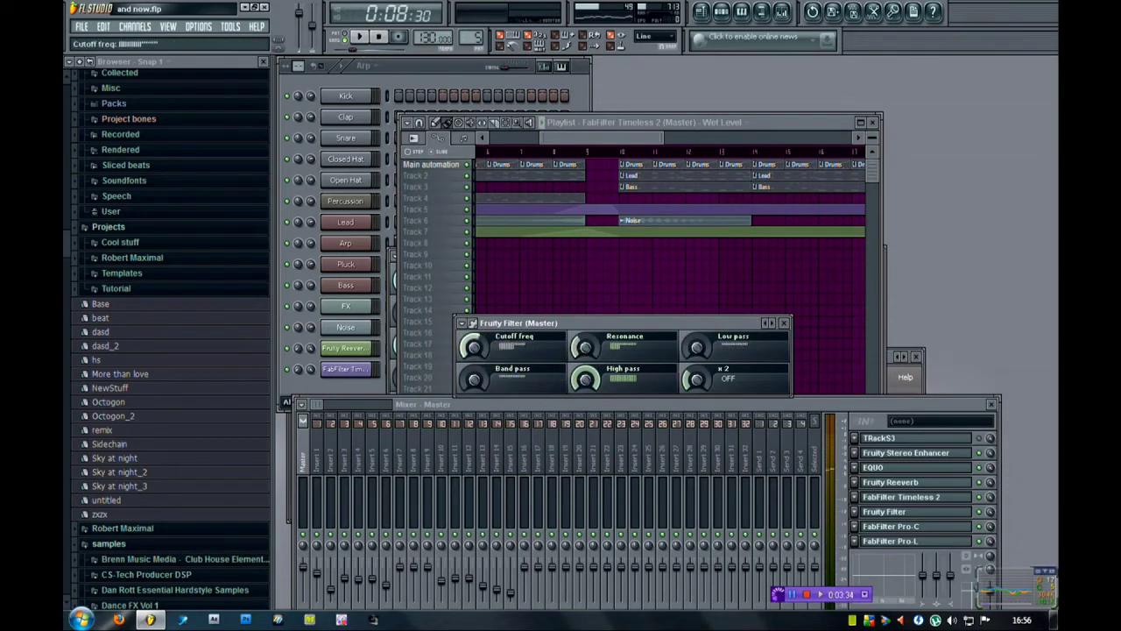
Automate Fruity Filter's Cutoff freq with an envelope rising from zero at bar 7 to 100% at bar 9 and returning to zero at bar 10.
{"action": "right_click", "coordinate": [475, 352]}
{"action": "left_click", "coordinate": [526, 437]}
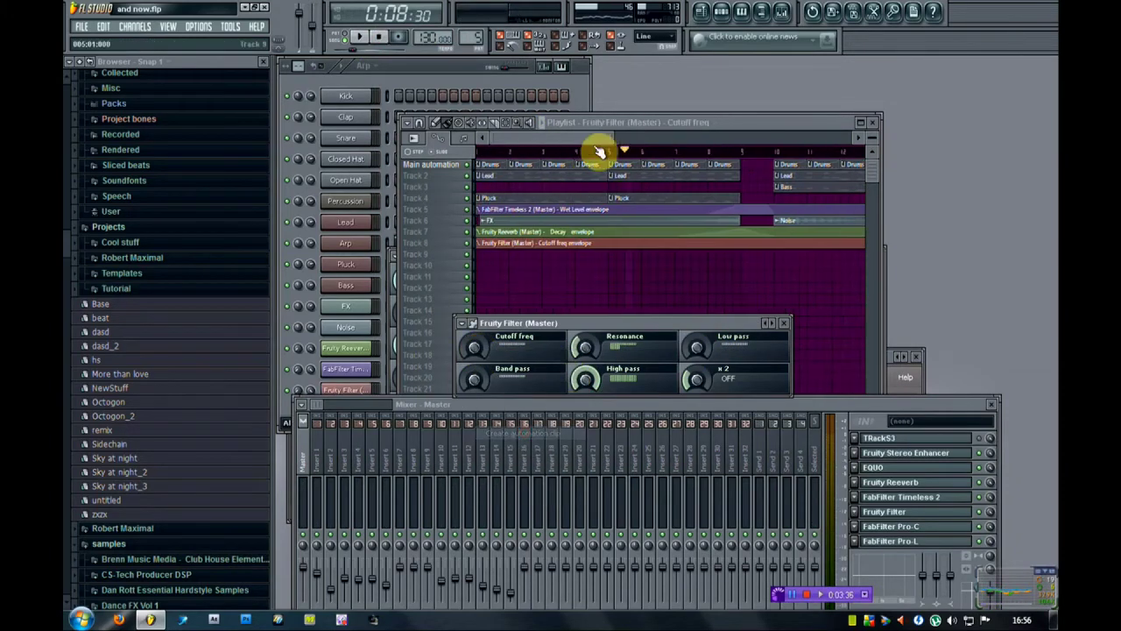
{"action": "left_click_drag", "start_coordinate": [872, 138], "coordinate": [871, 127]}
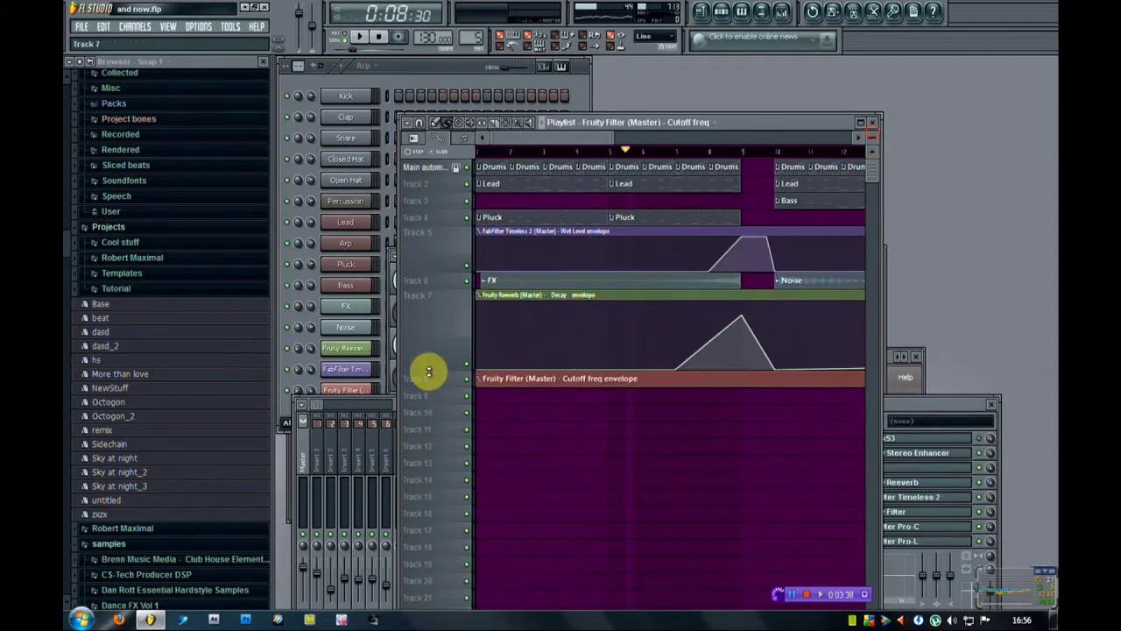
{"action": "left_click_drag", "start_coordinate": [436, 388], "coordinate": [441, 442]}
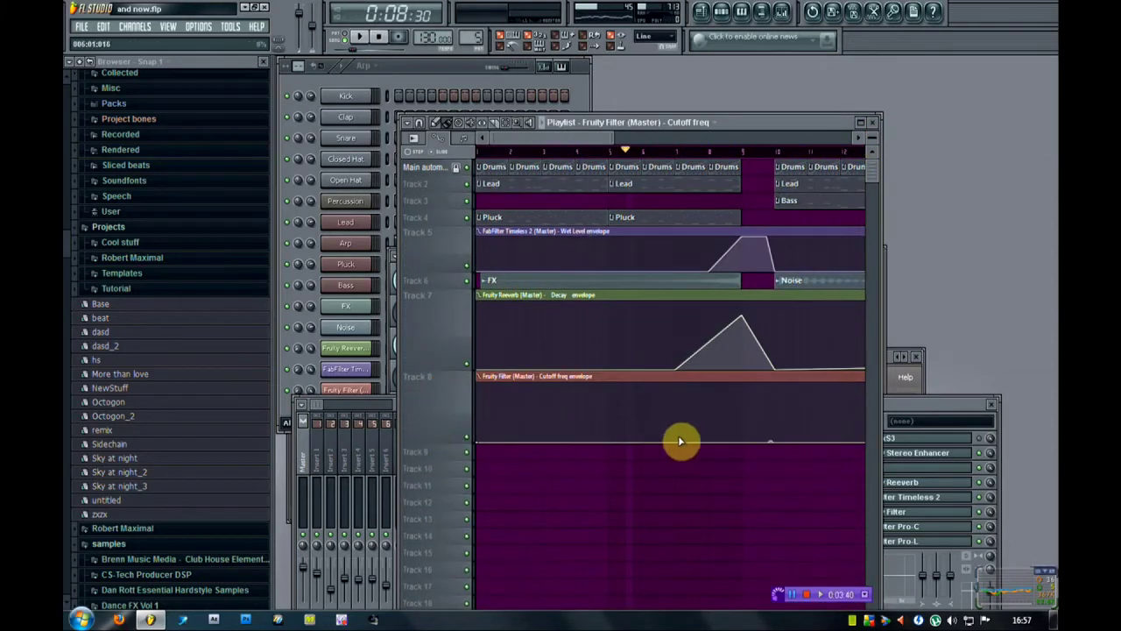
{"action": "left_click_drag", "start_coordinate": [740, 428], "coordinate": [742, 364]}
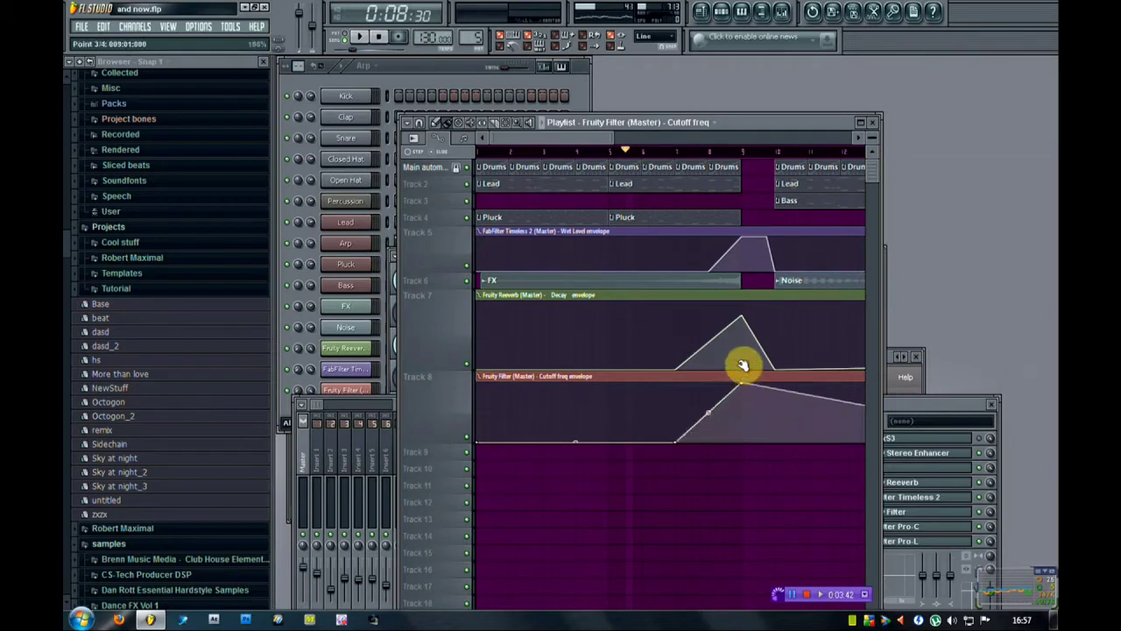
{"action": "left_click_drag", "start_coordinate": [775, 427], "coordinate": [779, 468]}
While playing the transition, lower the Cutoff freq envelope's bar 9 peak to about half and start its rise at bar 8.
{"action": "left_click", "coordinate": [360, 37]}
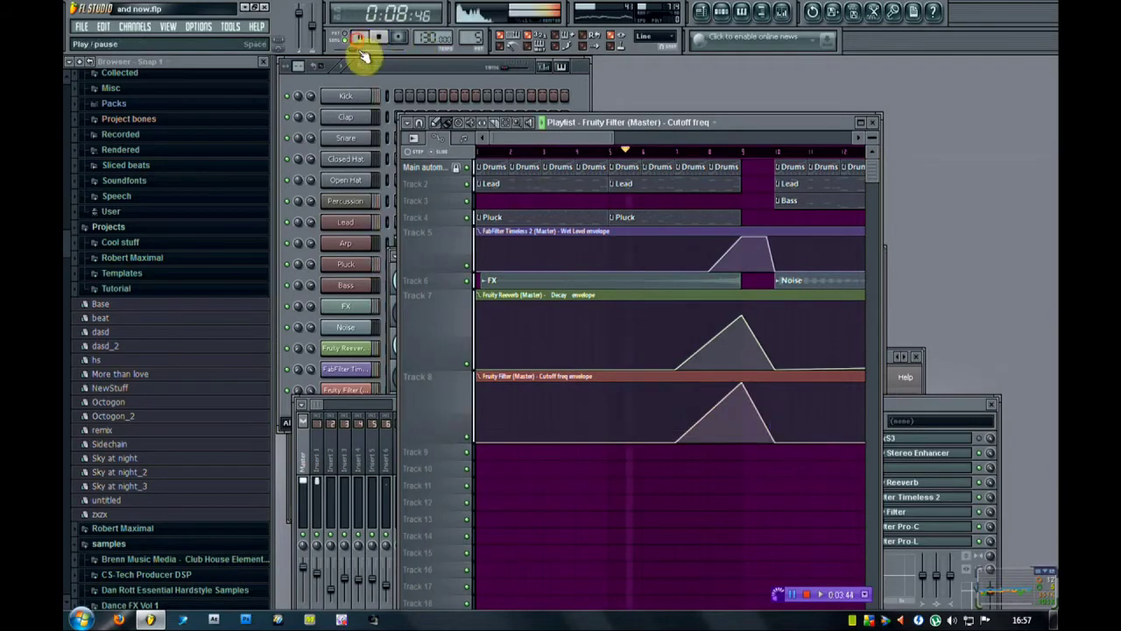
{"action": "left_click_drag", "start_coordinate": [582, 140], "coordinate": [605, 140]}
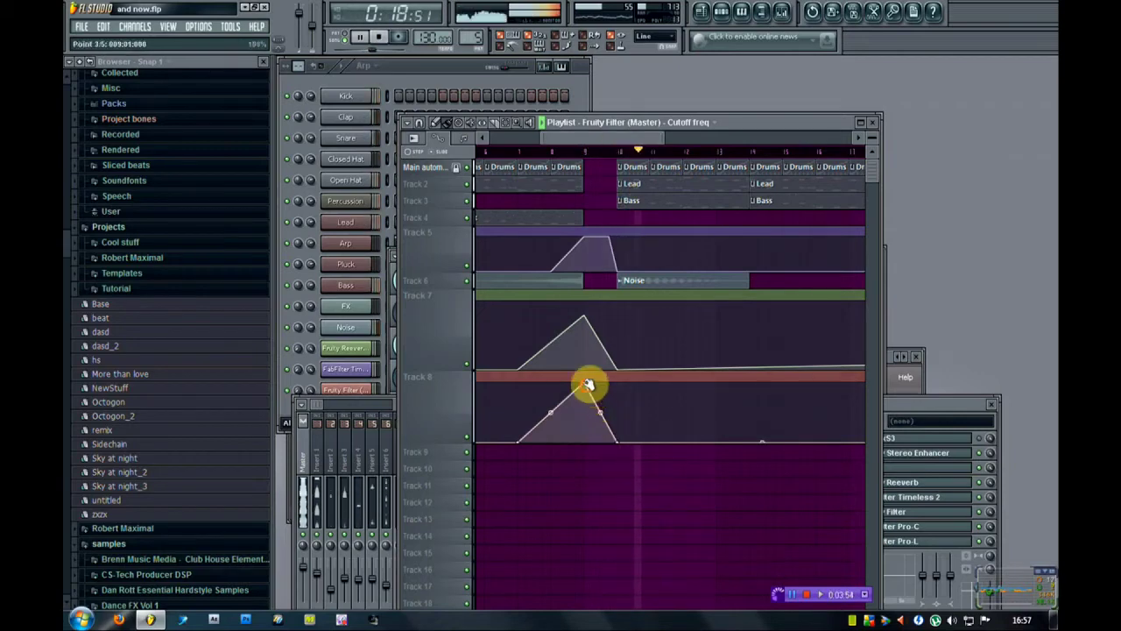
{"action": "left_click_drag", "start_coordinate": [590, 383], "coordinate": [590, 420]}
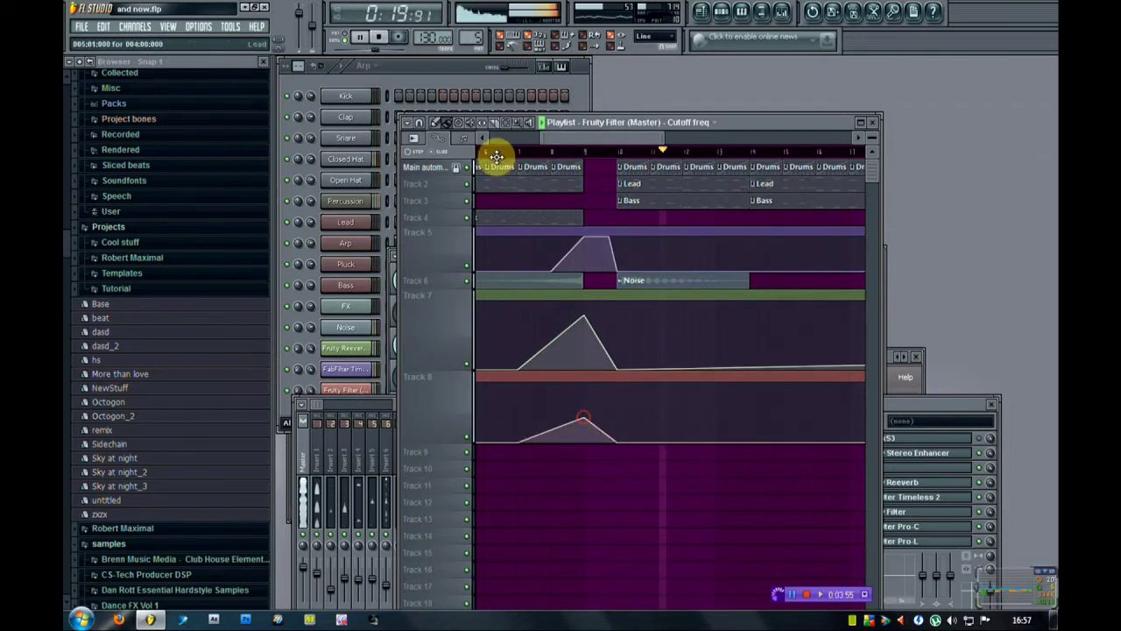
{"action": "right_click", "coordinate": [556, 442]}
{"action": "left_click_drag", "start_coordinate": [587, 418], "coordinate": [583, 414]}
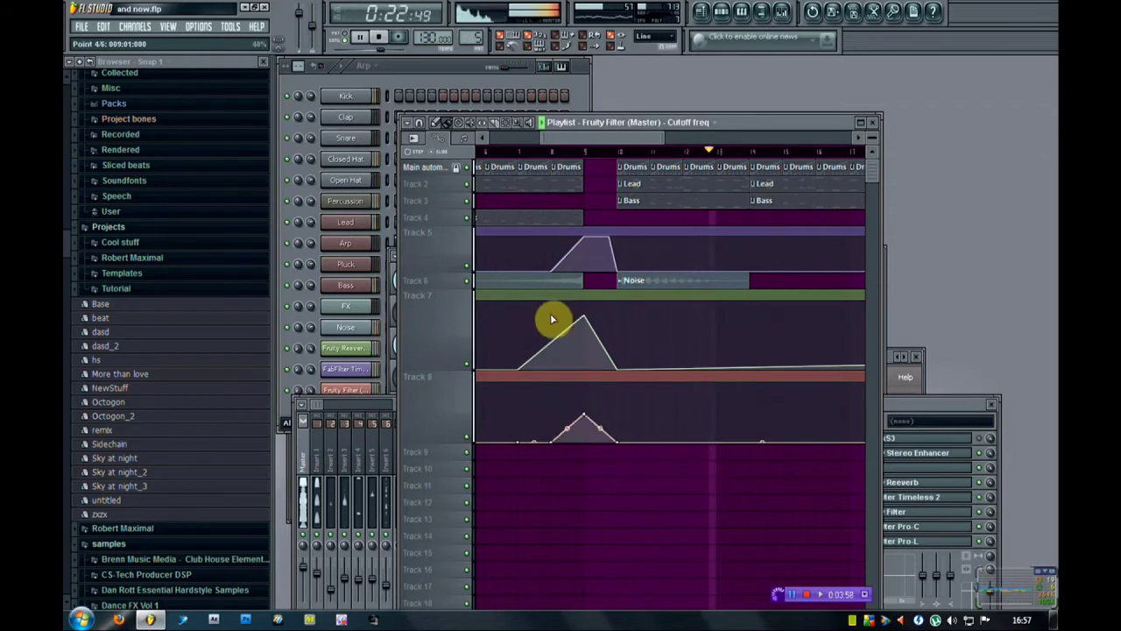
Replay the song from bar 7 through the drop to check the softened filter automation.
{"action": "left_click", "coordinate": [518, 154]}
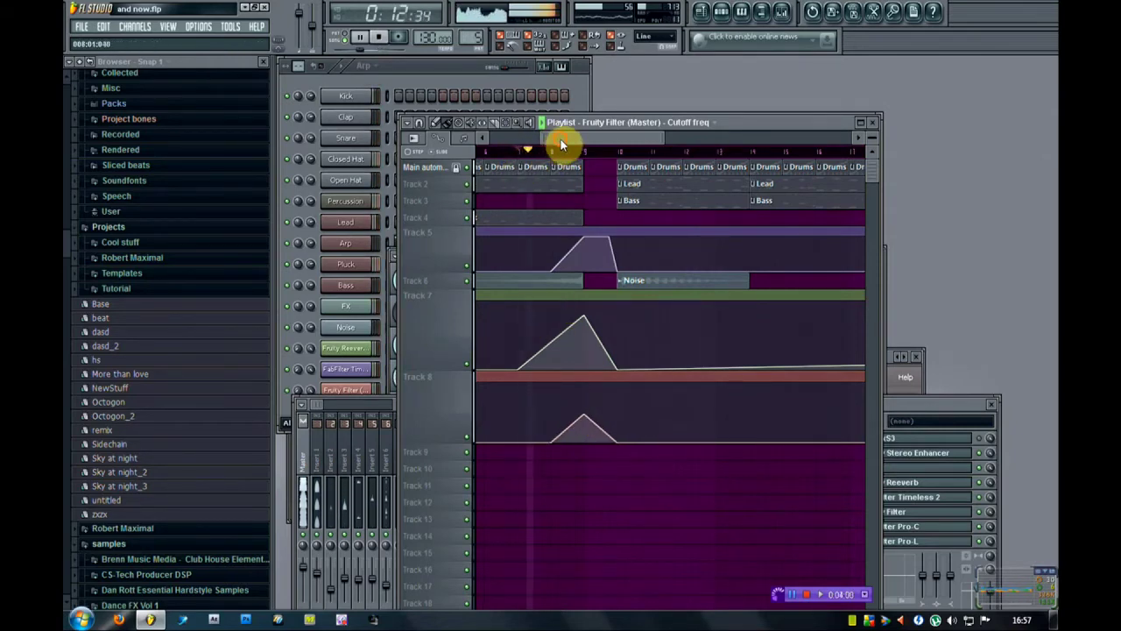
{"action": "left_click_drag", "start_coordinate": [561, 139], "coordinate": [569, 138]}
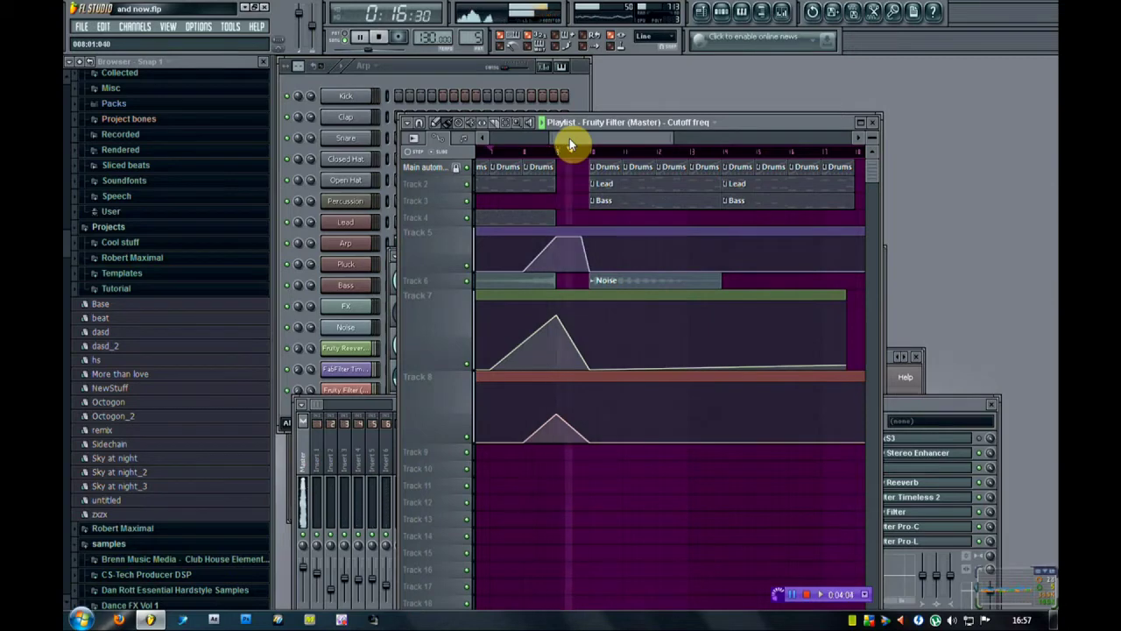
{"action": "left_click", "coordinate": [870, 133]}
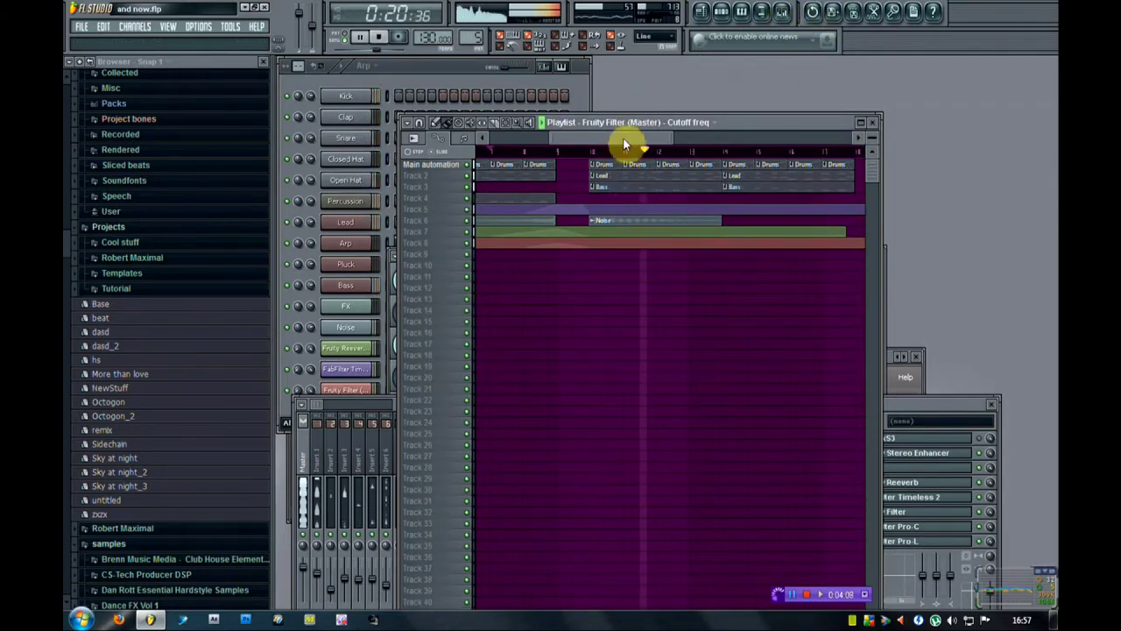
Slice the first Bass clip at bar 11 and place a copy of its one-bar piece in the break at bar 9.
{"action": "left_click_drag", "start_coordinate": [623, 137], "coordinate": [596, 140]}
{"action": "left_click", "coordinate": [493, 122]}
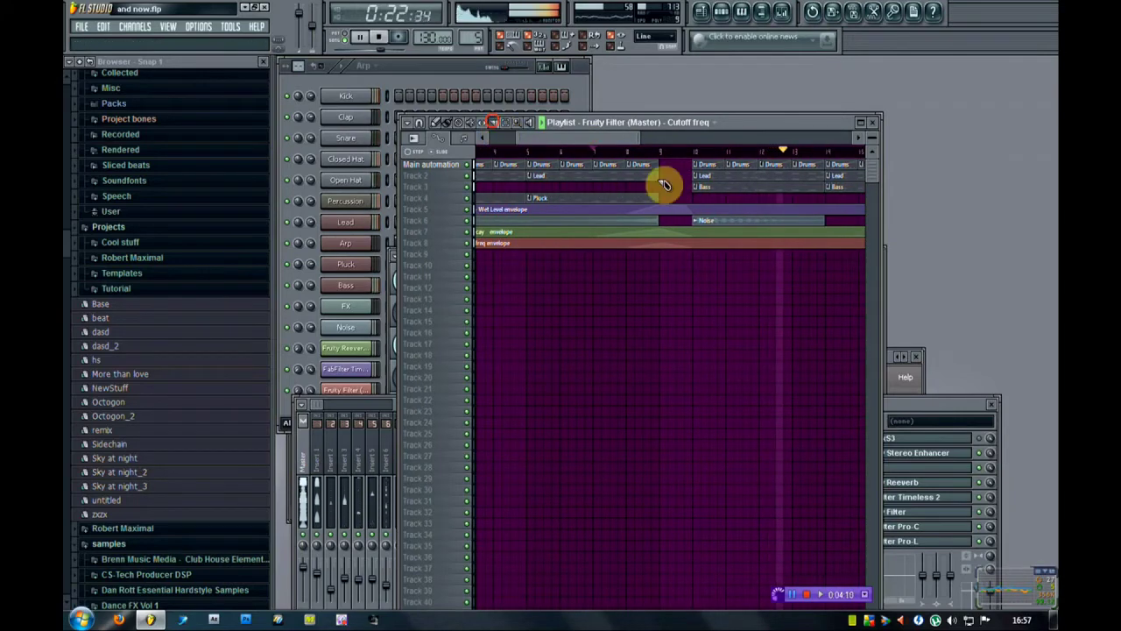
{"action": "left_click", "coordinate": [733, 186]}
{"action": "left_click", "coordinate": [448, 123]}
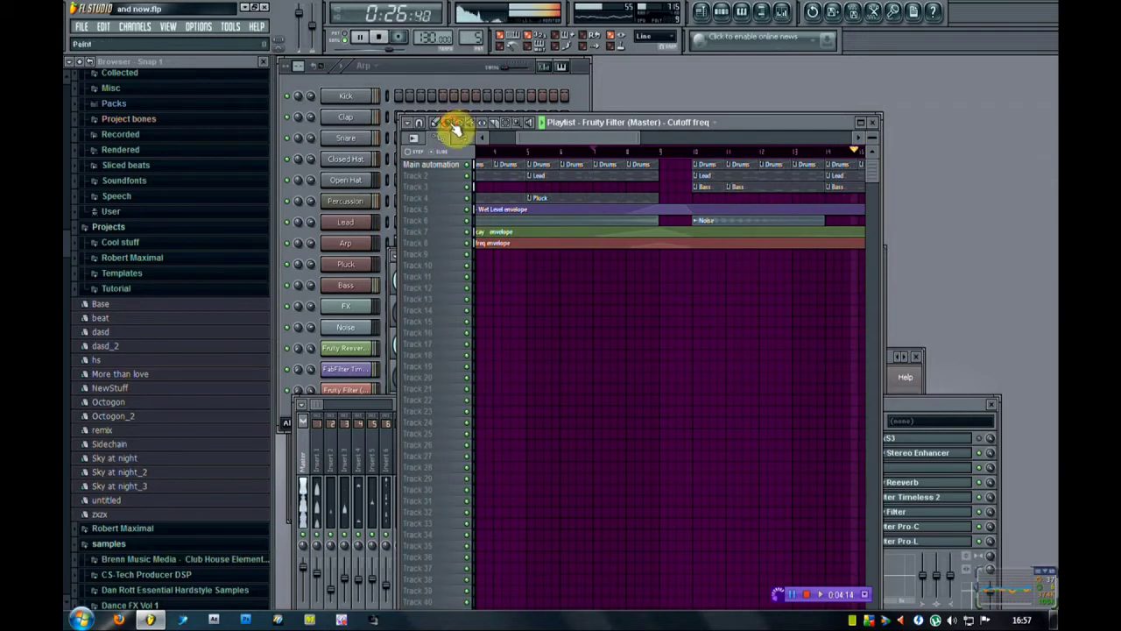
{"action": "left_click", "coordinate": [706, 187]}
{"action": "left_click", "coordinate": [662, 187]}
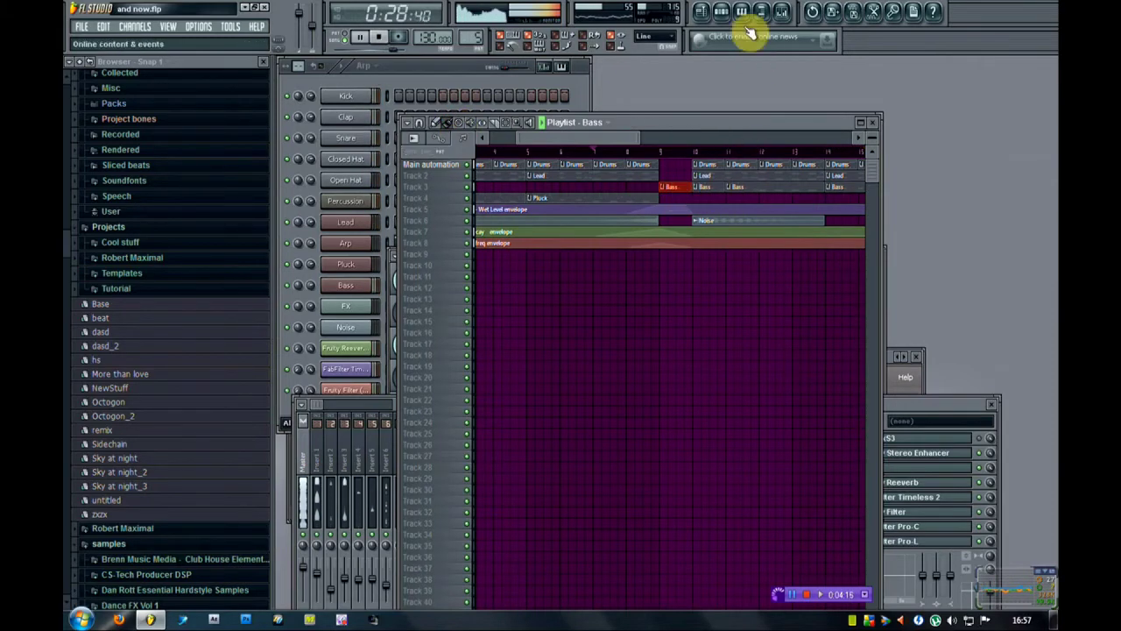
Add Fruity Filter to mixer Insert 11 and set its Low pass to minimum and High pass to maximum.
{"action": "left_click", "coordinate": [782, 11]}
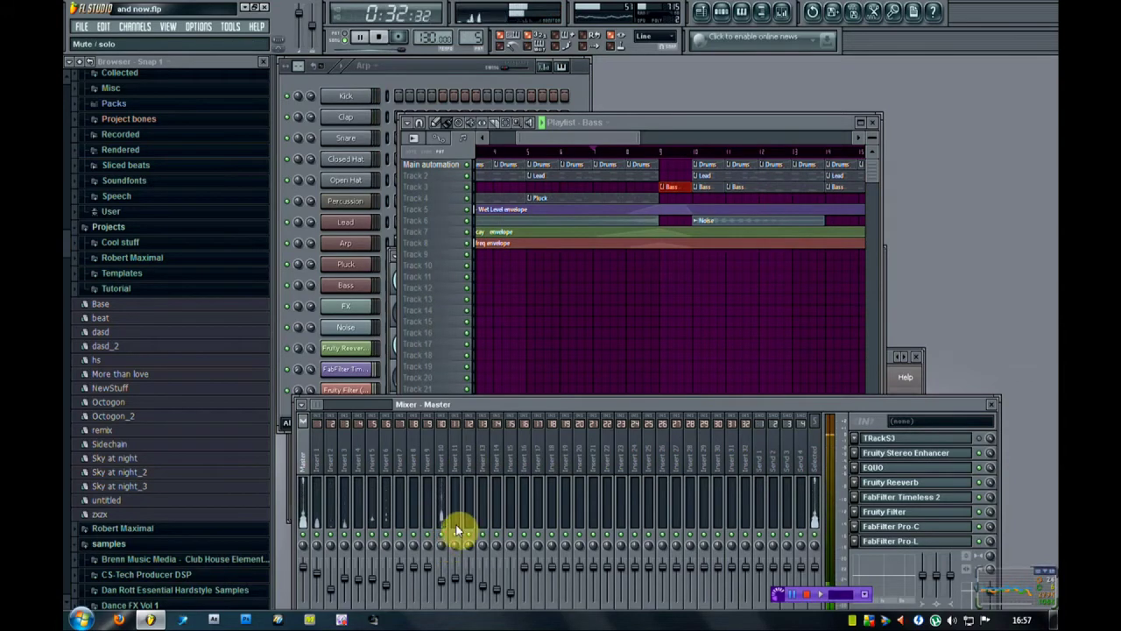
{"action": "left_click", "coordinate": [464, 463]}
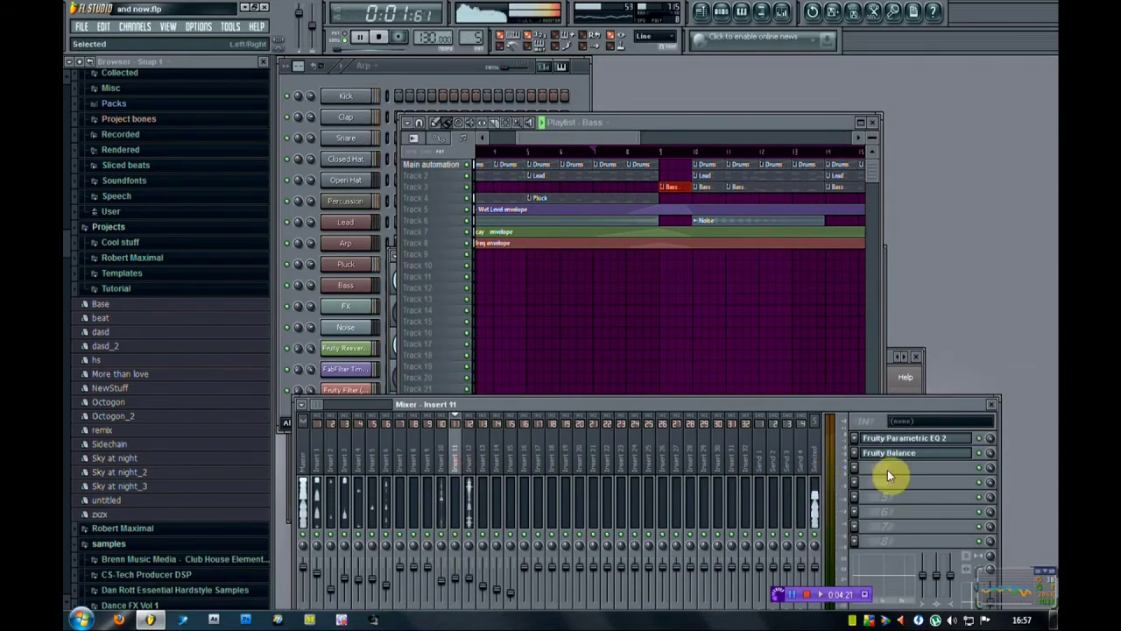
{"action": "left_click", "coordinate": [859, 467]}
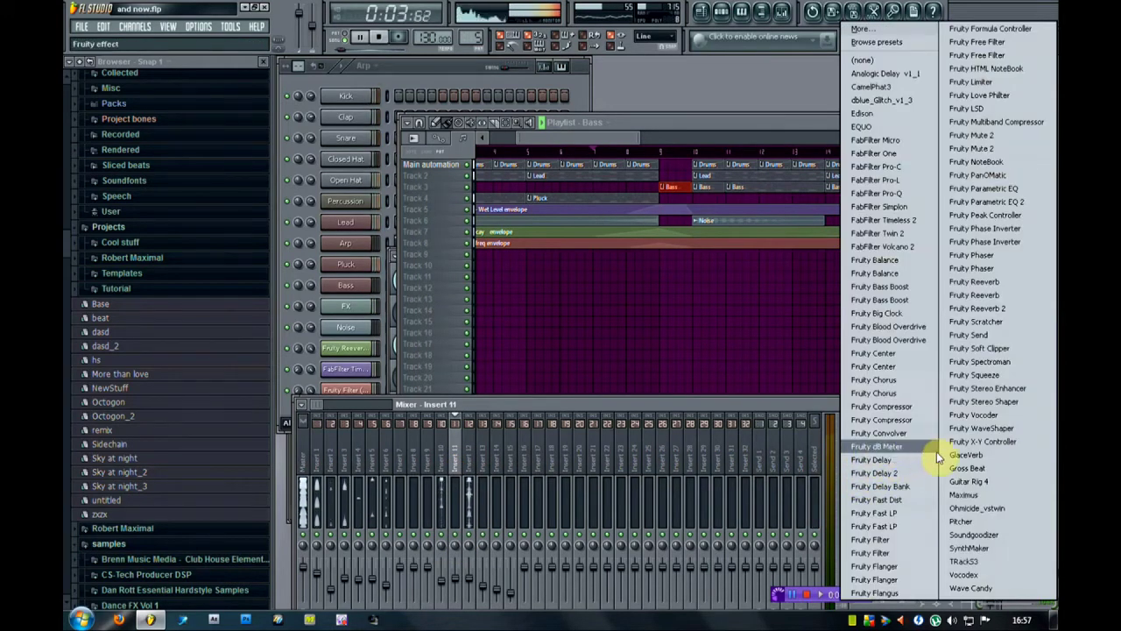
{"action": "left_click", "coordinate": [871, 541]}
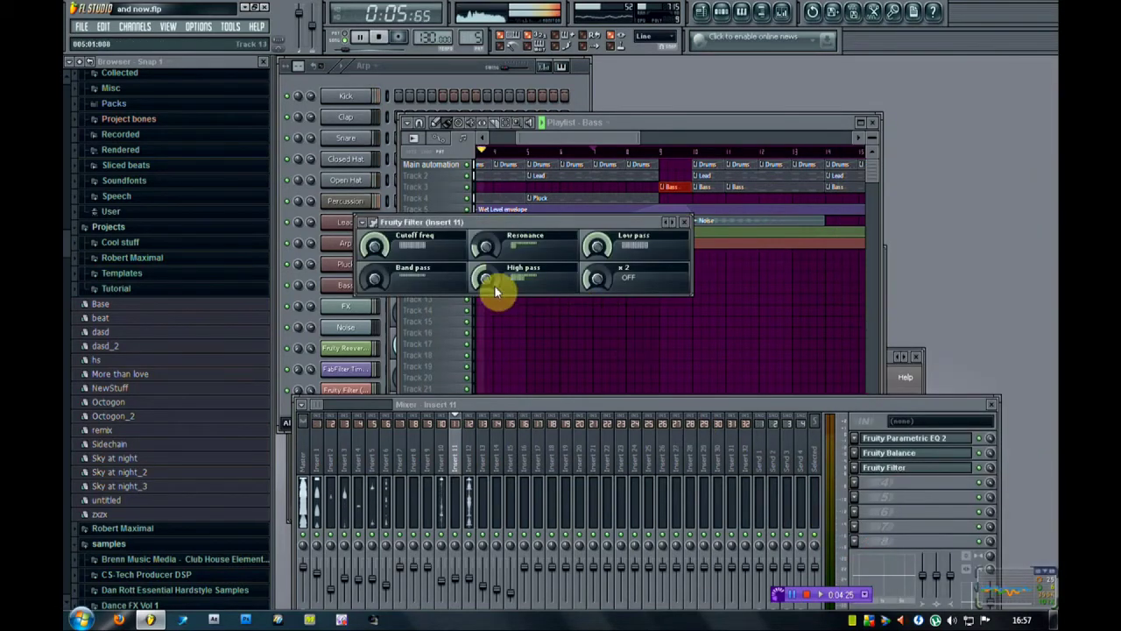
{"action": "left_click_drag", "start_coordinate": [597, 247], "coordinate": [600, 282]}
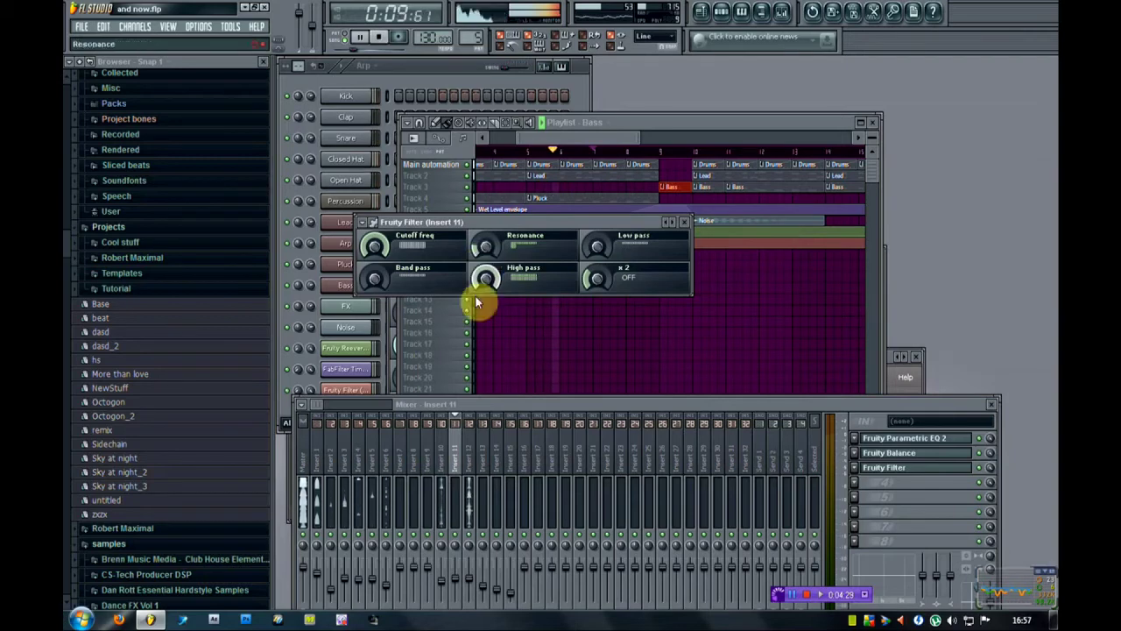
Automate the Insert 11 filter's Cutoff freq with an envelope jumping from zero to the top at bar 9 and falling to zero at bar 10.
{"action": "right_click", "coordinate": [379, 247]}
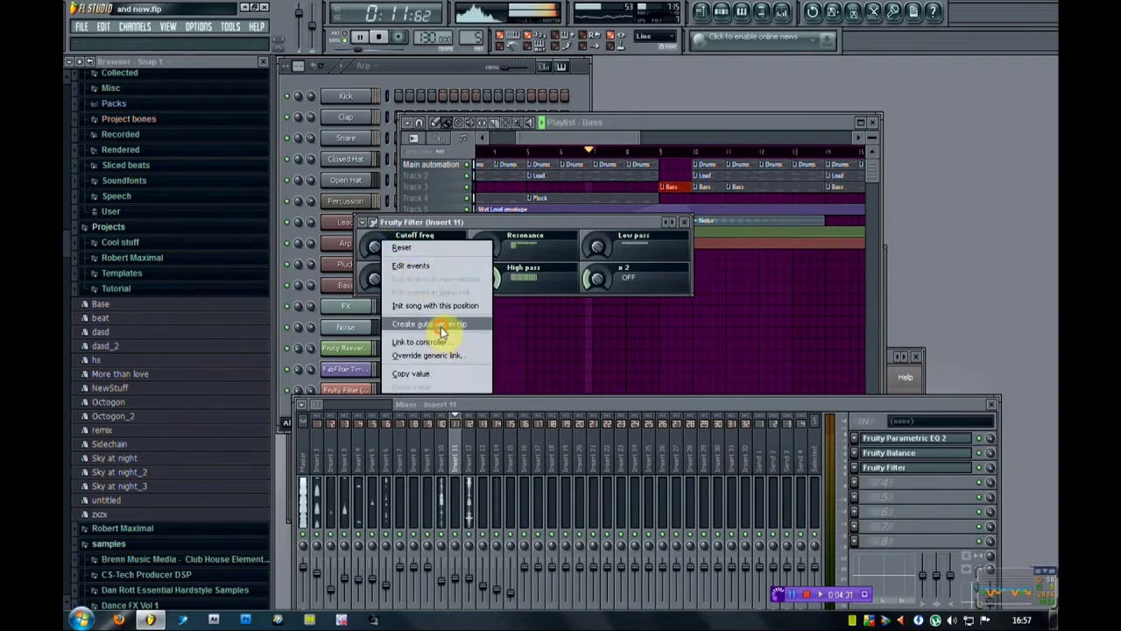
{"action": "left_click", "coordinate": [430, 324]}
{"action": "mouse_move", "coordinate": [872, 137]}
{"action": "left_mouse_down"}
{"action": "mouse_move", "coordinate": [872, 162]}
{"action": "mouse_move", "coordinate": [872, 150]}
{"action": "left_mouse_up"}
{"action": "left_click", "coordinate": [450, 406]}
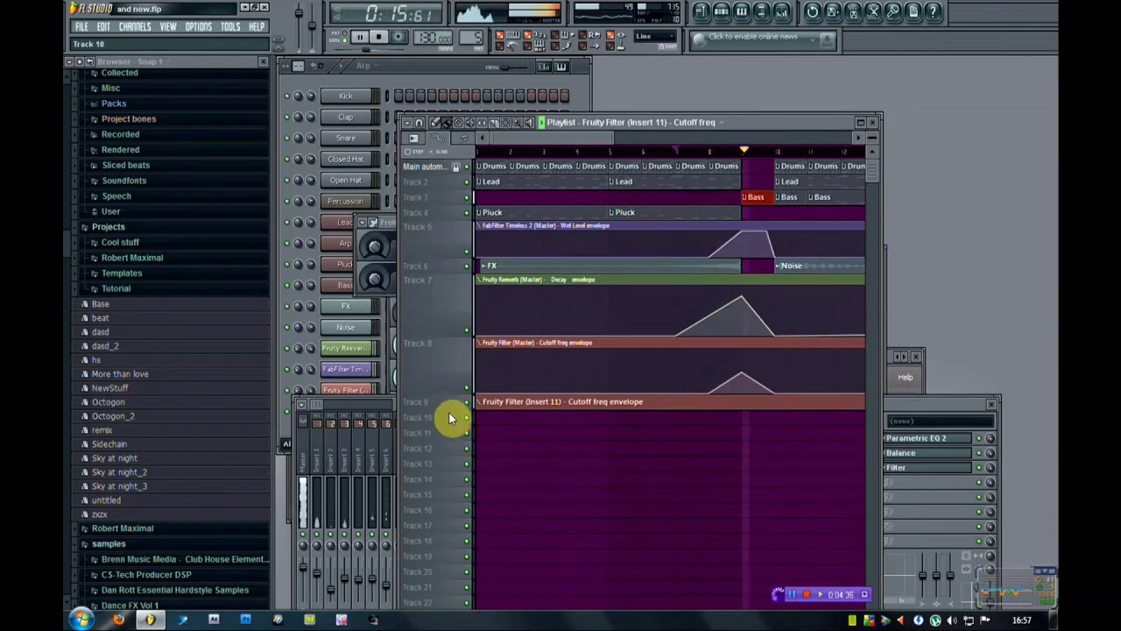
{"action": "left_click_drag", "start_coordinate": [446, 407], "coordinate": [471, 438]}
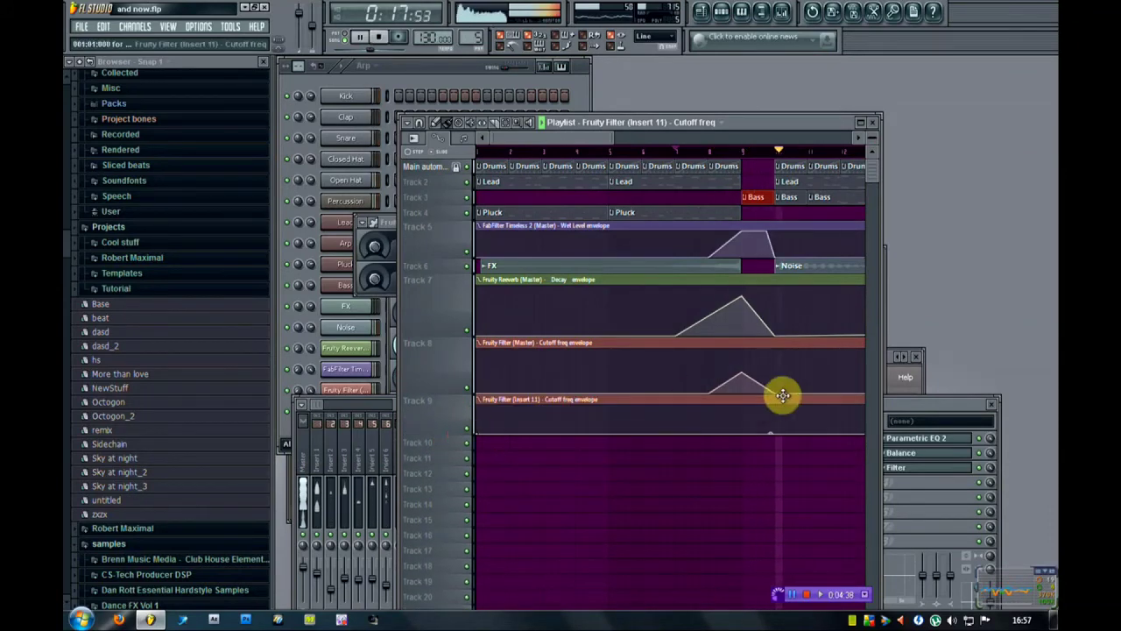
{"action": "right_click", "coordinate": [745, 408]}
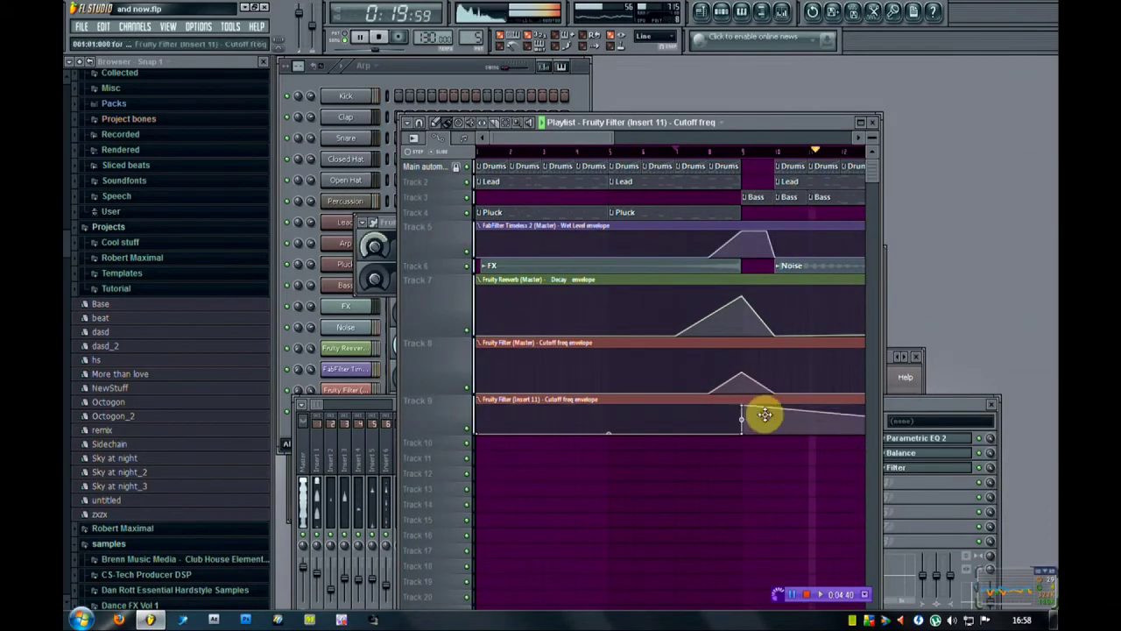
{"action": "right_click", "coordinate": [777, 426]}
Start the master Cutoff freq envelope's rise about a quarter into bar 7 and raise its peak at bar 9 slightly.
{"action": "left_click_drag", "start_coordinate": [576, 138], "coordinate": [609, 137]}
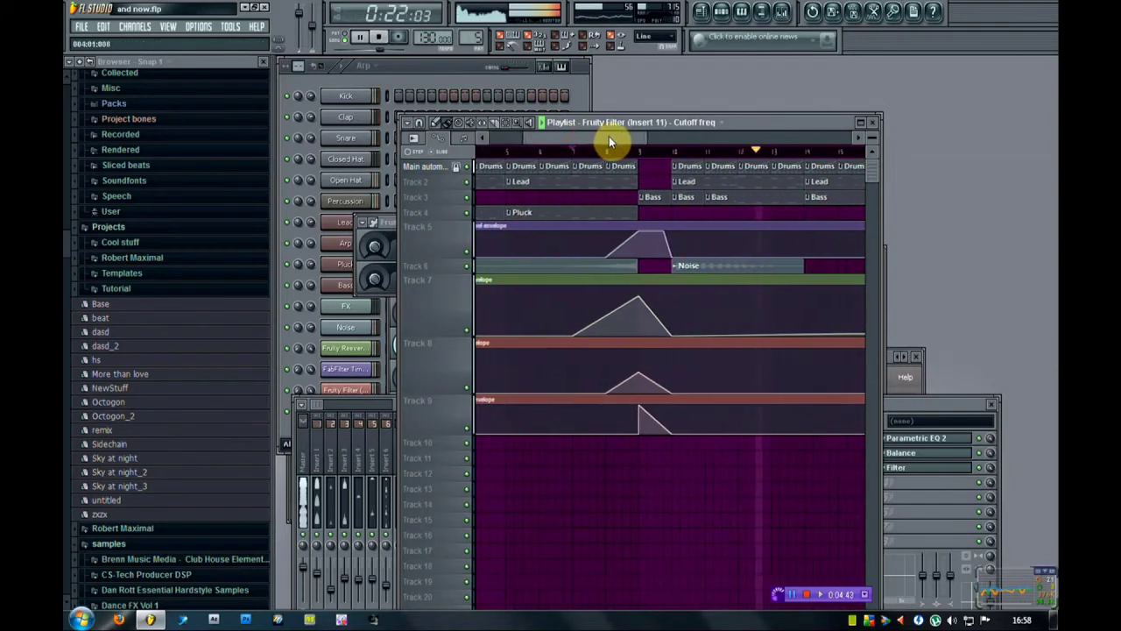
{"action": "right_click", "coordinate": [644, 377]}
{"action": "left_click_drag", "start_coordinate": [644, 377], "coordinate": [593, 395]}
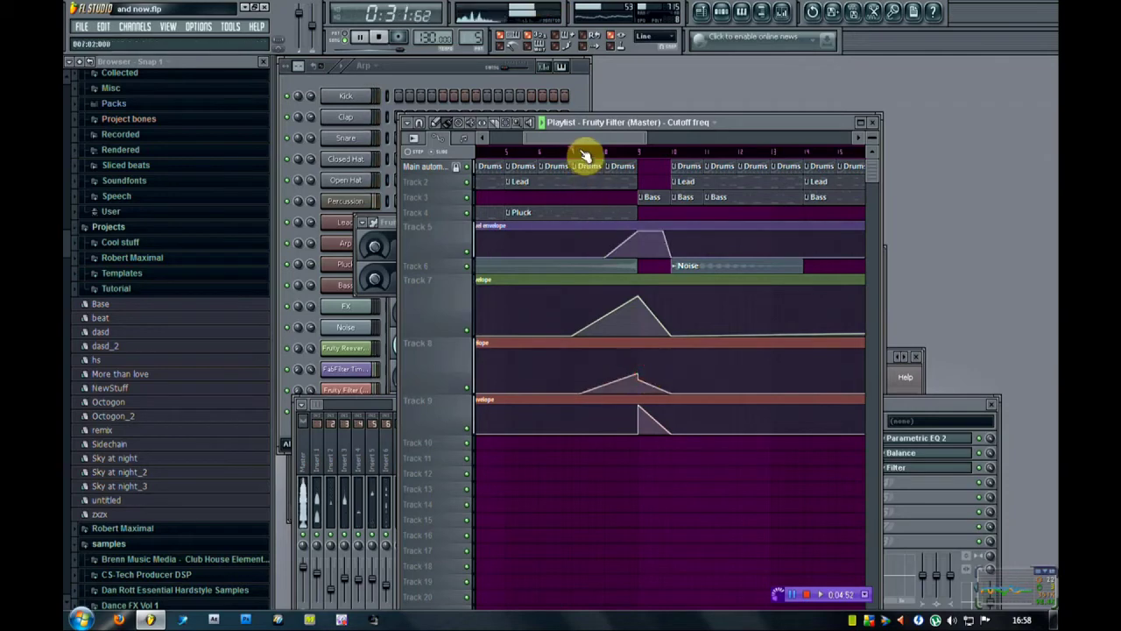
{"action": "left_click_drag", "start_coordinate": [645, 376], "coordinate": [644, 364]}
{"action": "left_click_drag", "start_coordinate": [608, 140], "coordinate": [628, 137]}
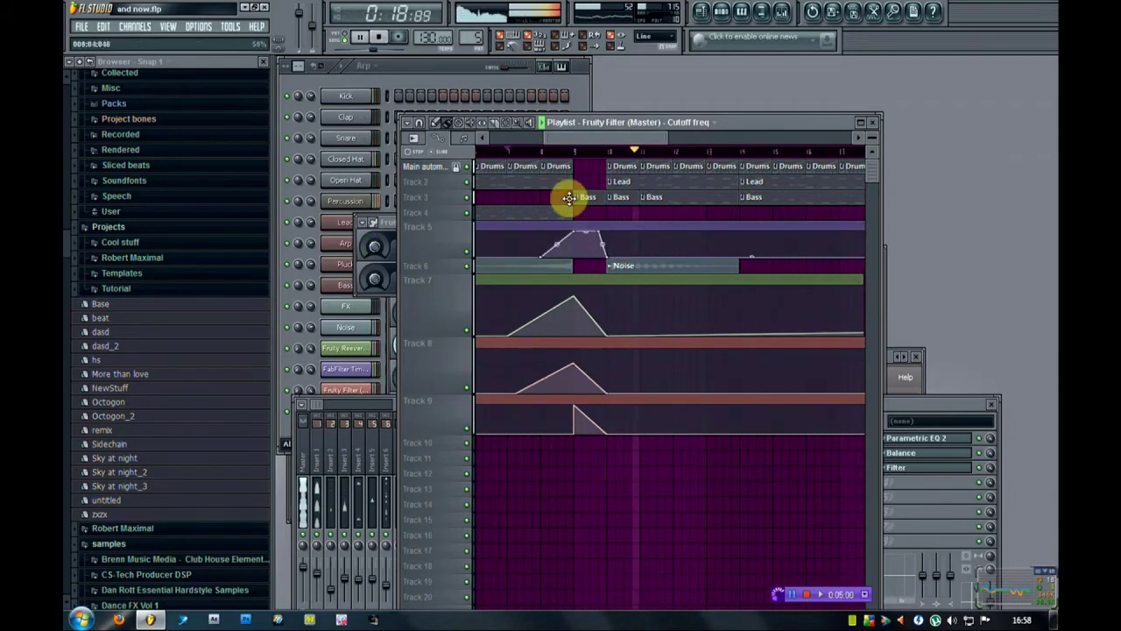
Make the Fruity Reeverb Decay envelope drop straight to zero at bar 9, replaying the transition to check it.
{"action": "left_click", "coordinate": [543, 151]}
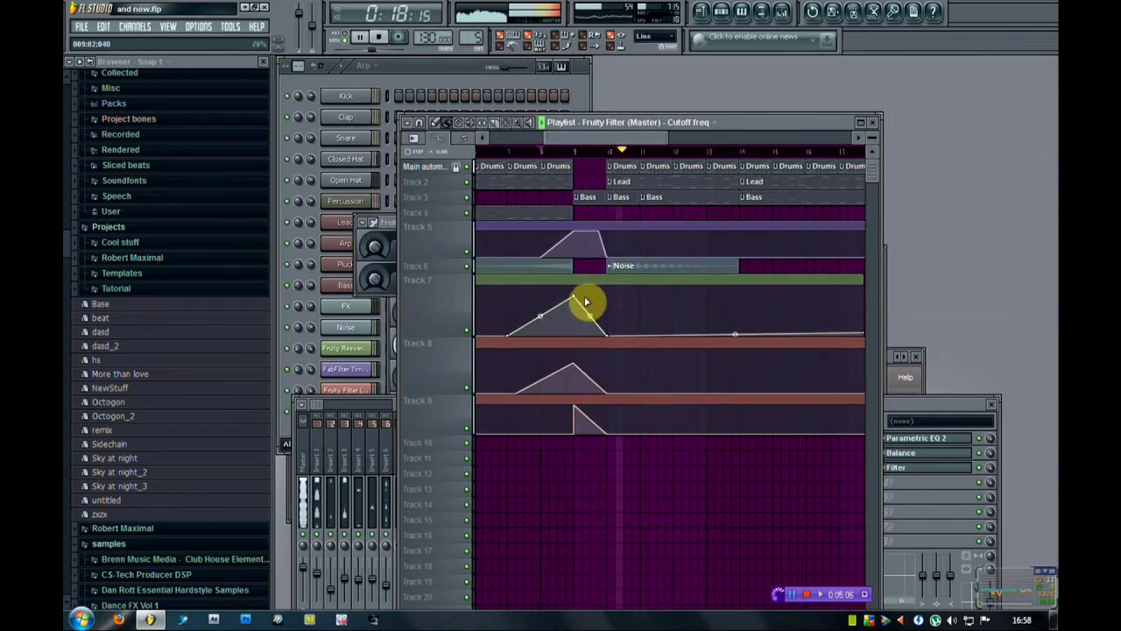
{"action": "left_click_drag", "start_coordinate": [589, 317], "coordinate": [585, 354]}
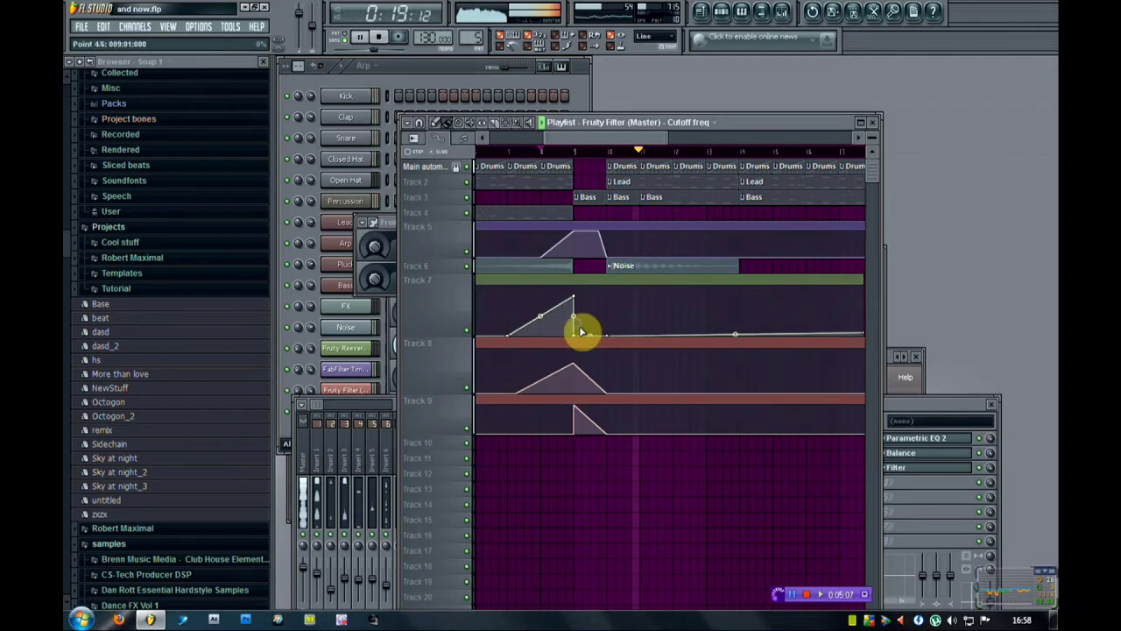
{"action": "left_click", "coordinate": [554, 152]}
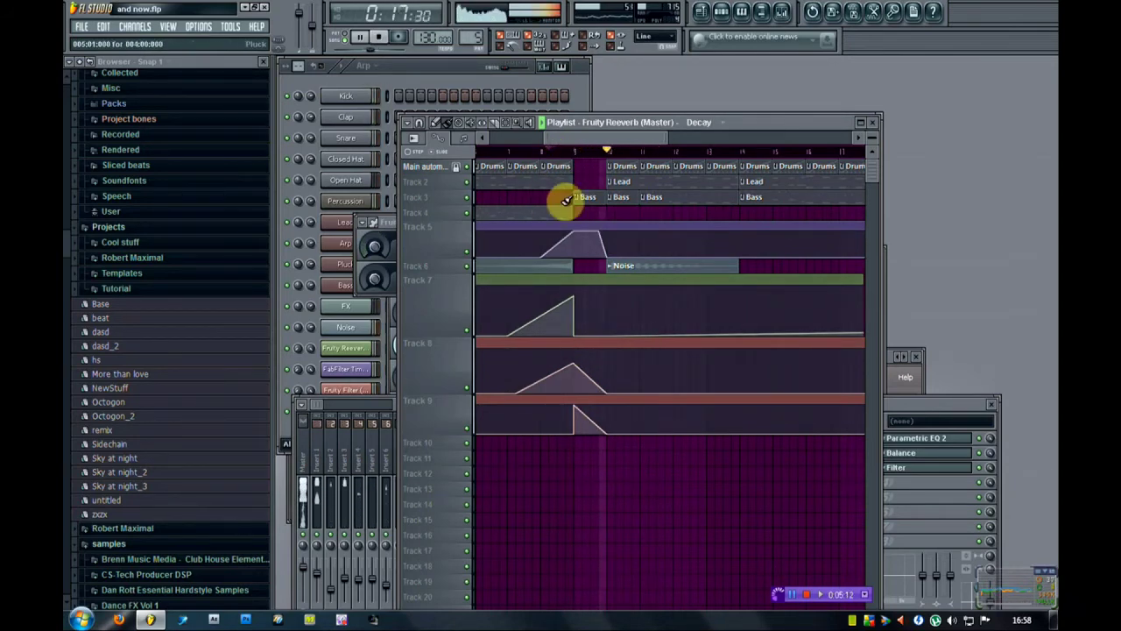
Move the bar 9 Bass fill to Track 4 as a half-bar clip starting midway through the bar, and replay the transition.
{"action": "left_click", "coordinate": [587, 196]}
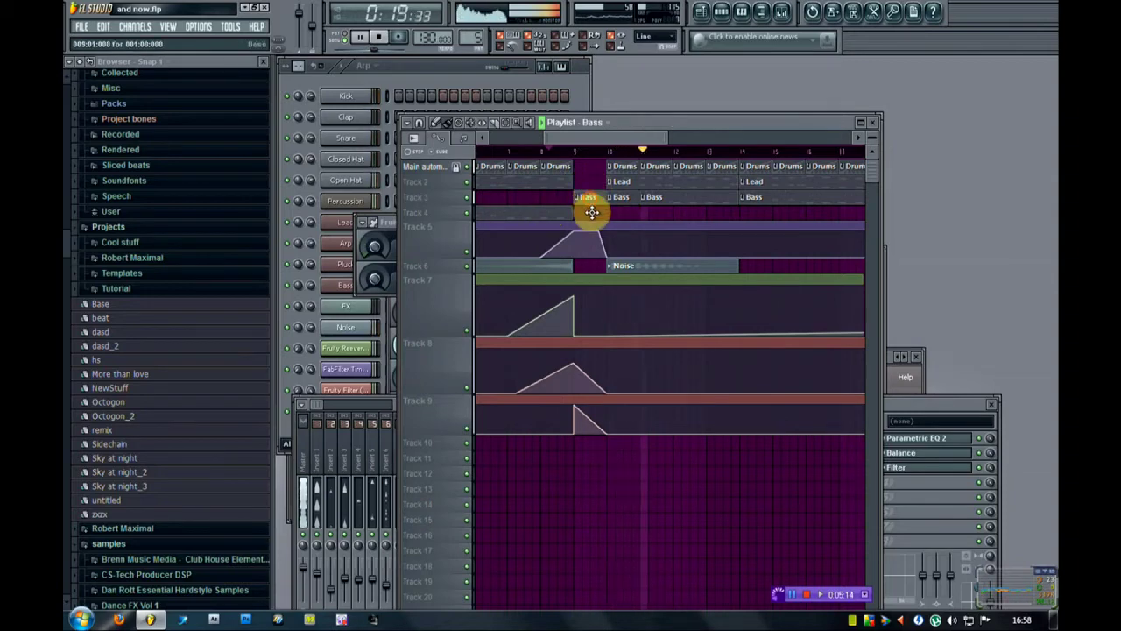
{"action": "mouse_move", "coordinate": [593, 212]}
{"action": "left_mouse_down"}
{"action": "mouse_move", "coordinate": [605, 226]}
{"action": "mouse_move", "coordinate": [610, 210]}
{"action": "left_mouse_up"}
{"action": "left_click", "coordinate": [447, 123]}
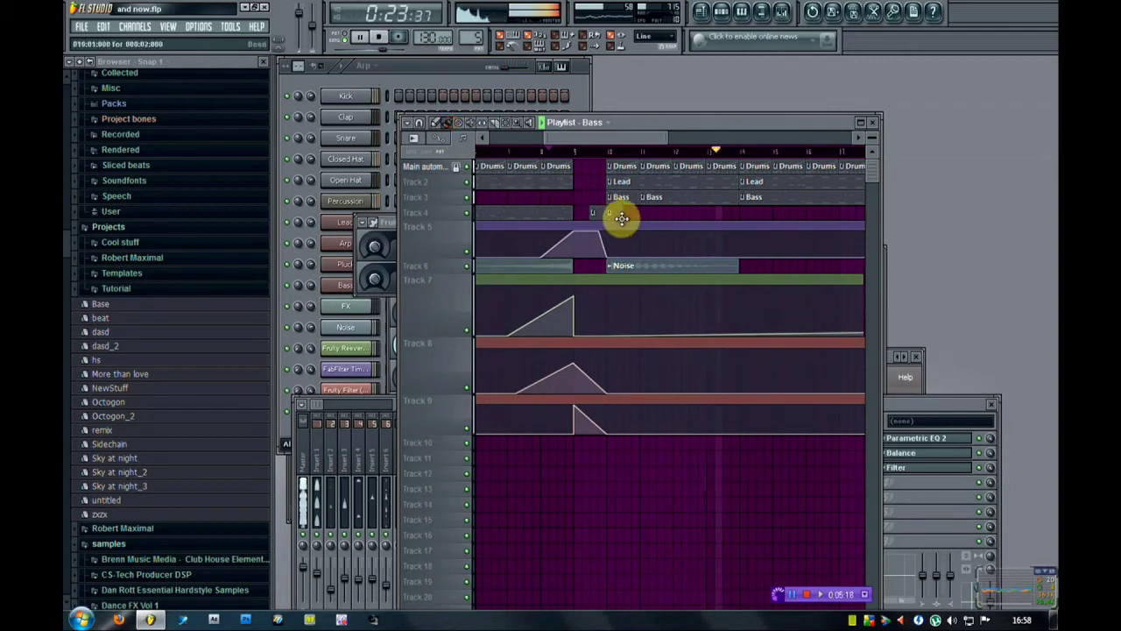
{"action": "left_click", "coordinate": [561, 153]}
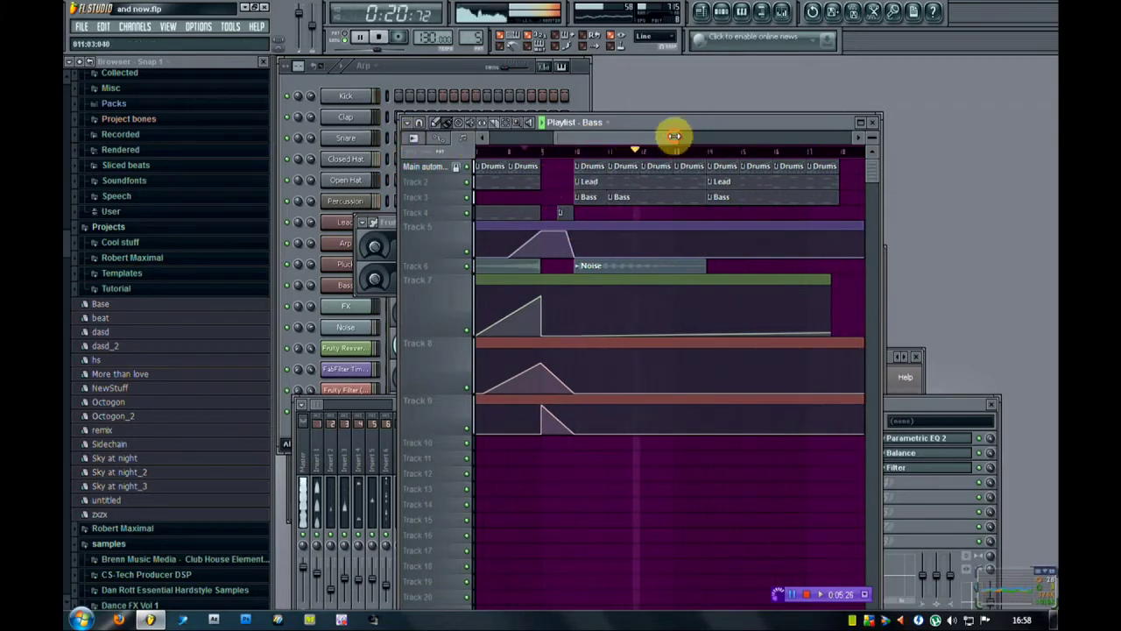
Replace the half-bar Bass fill on Track 4 with a one-bar Bass clip starting a quarter into bar 9.
{"action": "left_click_drag", "start_coordinate": [674, 136], "coordinate": [595, 169]}
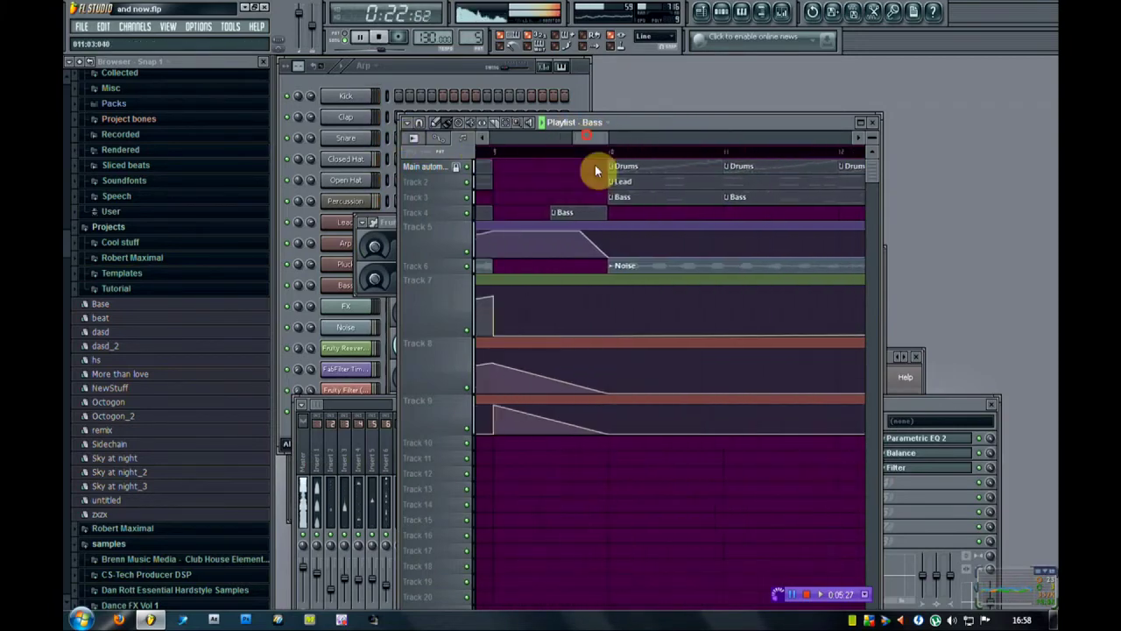
{"action": "right_click", "coordinate": [582, 213]}
{"action": "left_click", "coordinate": [632, 198]}
{"action": "left_click", "coordinate": [513, 214]}
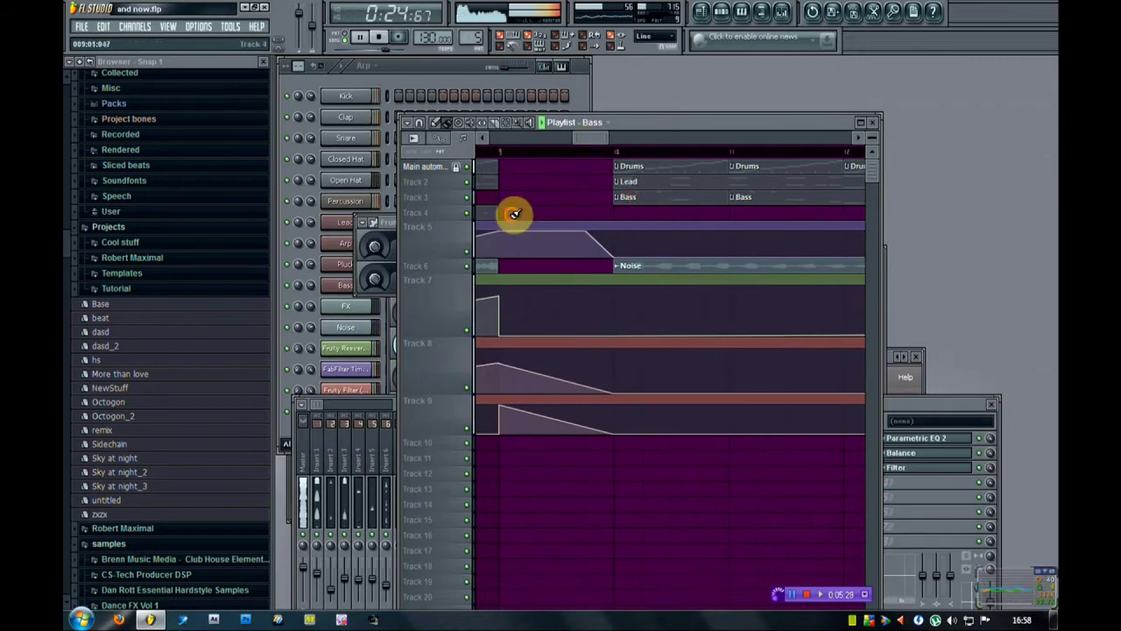
{"action": "left_click", "coordinate": [514, 213]}
{"action": "left_click_drag", "start_coordinate": [868, 143], "coordinate": [872, 152]}
{"action": "left_click_drag", "start_coordinate": [565, 319], "coordinate": [591, 346]}
Slice the Track 4 Bass clip three quarters into bar 9, delete its first half and replay the transition.
{"action": "left_click", "coordinate": [495, 123]}
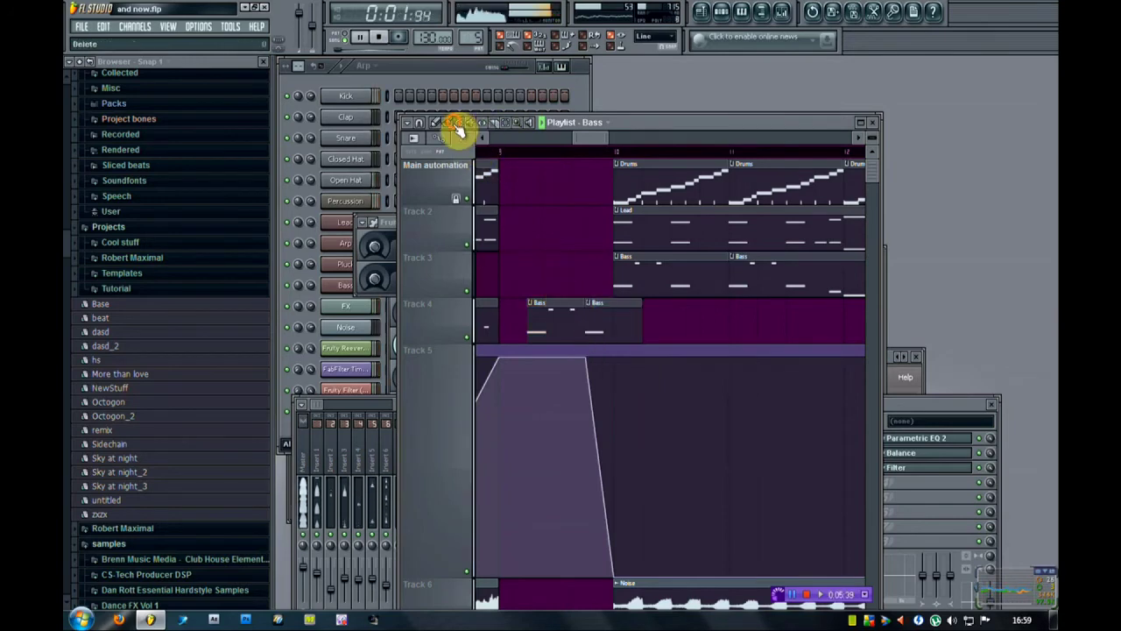
{"action": "right_click", "coordinate": [549, 315]}
{"action": "left_click_drag", "start_coordinate": [589, 138], "coordinate": [698, 161]}
{"action": "left_click", "coordinate": [667, 155]}
{"action": "left_click_drag", "start_coordinate": [872, 135], "coordinate": [871, 130]}
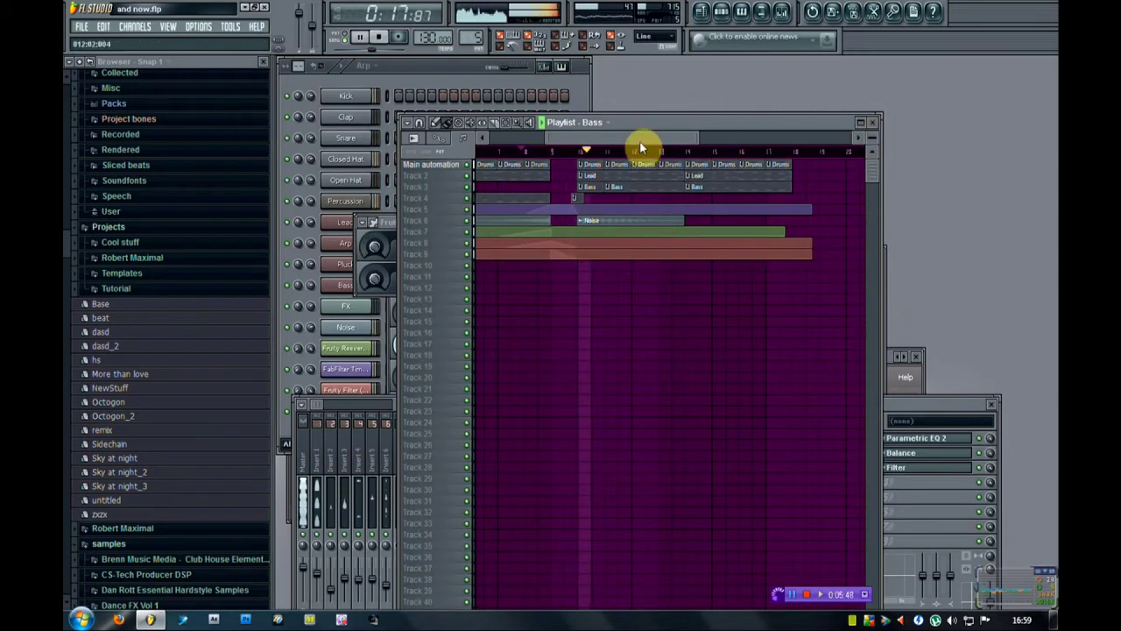
{"action": "left_click", "coordinate": [361, 82]}
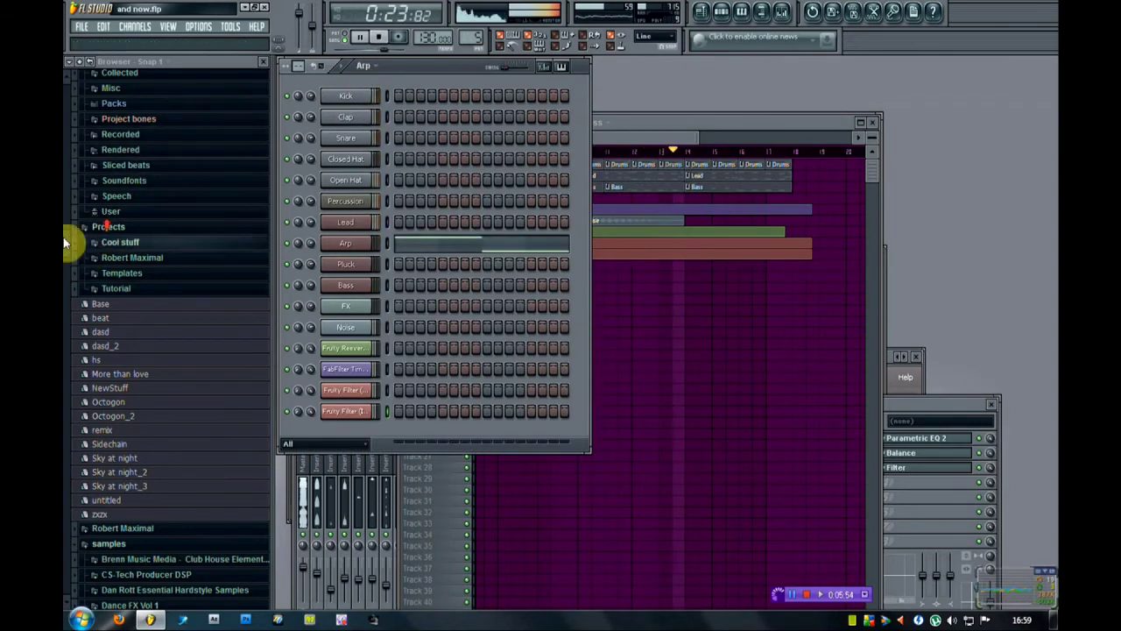
{"action": "scroll", "coordinate": [71, 219], "scroll_direction": "up", "scroll_amount": 9}
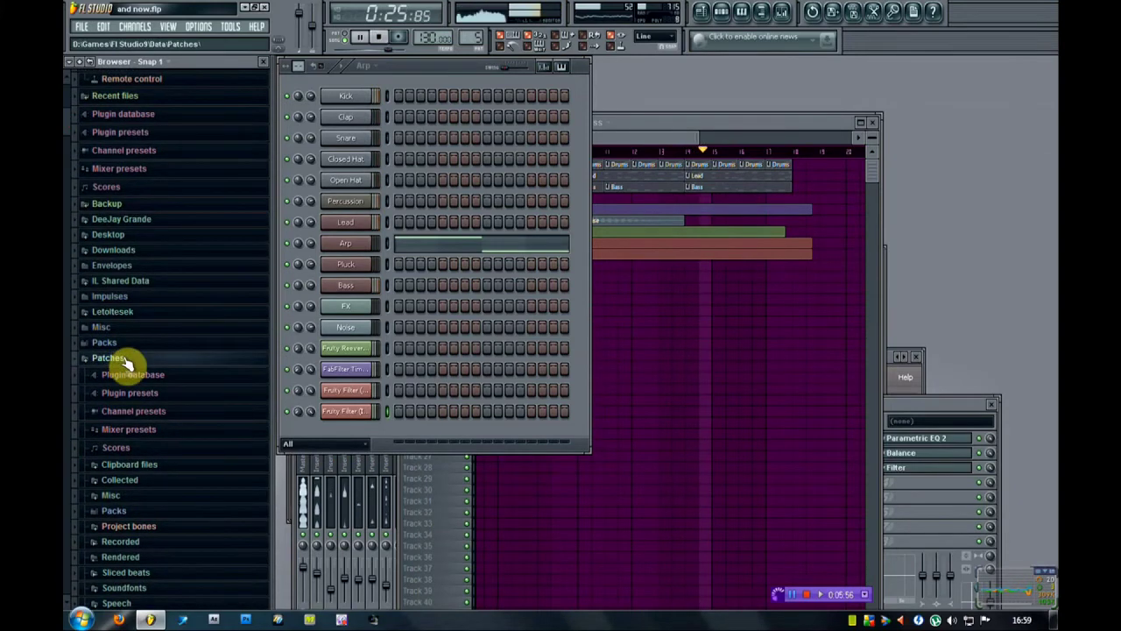
{"action": "left_click", "coordinate": [127, 363]}
{"action": "scroll", "coordinate": [155, 328], "scroll_direction": "up", "scroll_amount": 2}
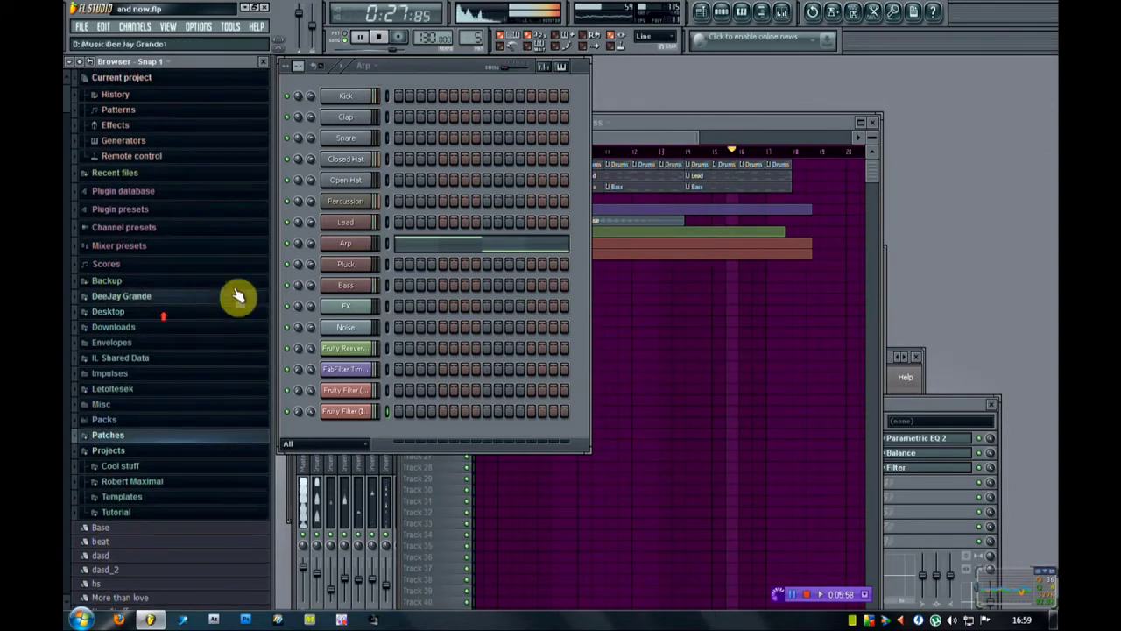
{"action": "left_click", "coordinate": [775, 123]}
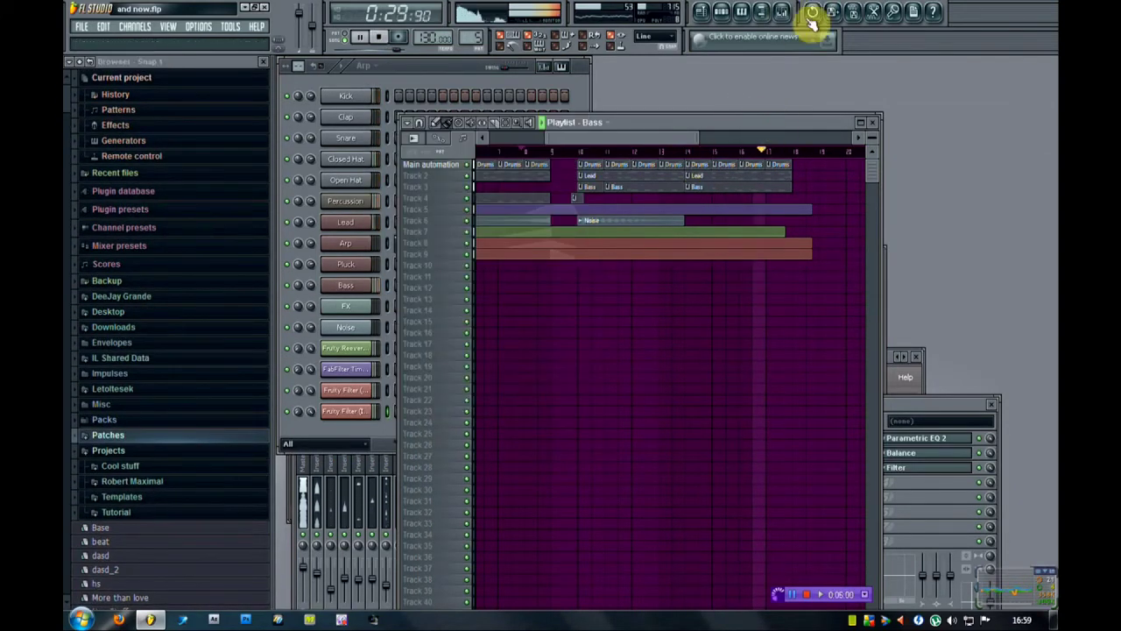
Create an automation clip for mixer Insert 12's panning and enlarge its playlist track for envelope editing.
{"action": "left_click", "coordinate": [781, 13]}
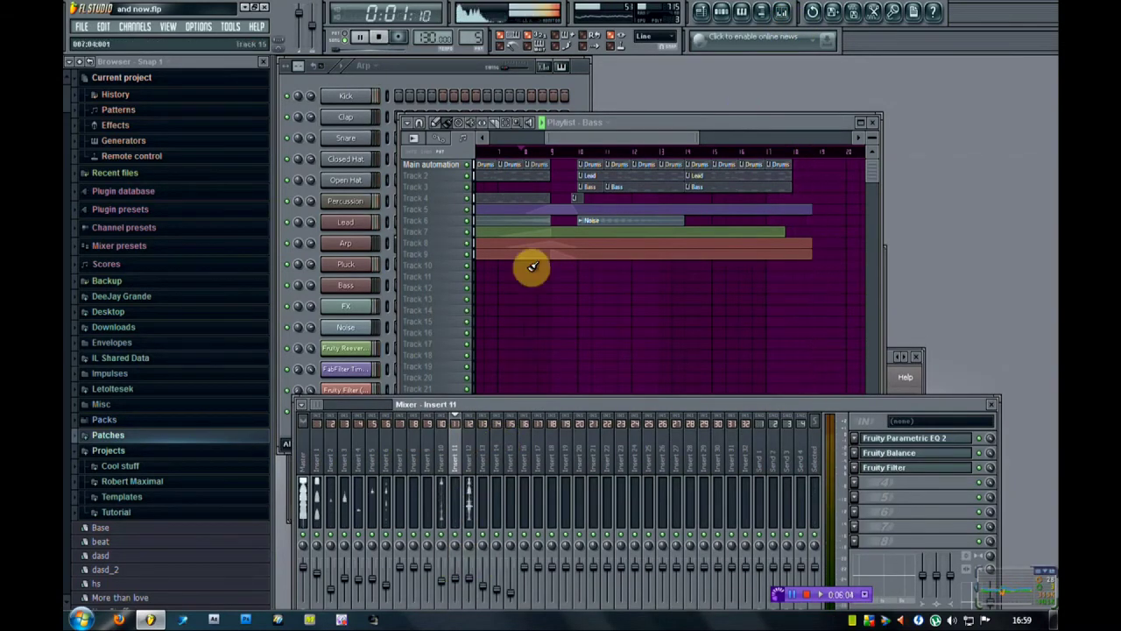
{"action": "left_click_drag", "start_coordinate": [617, 136], "coordinate": [479, 136]}
{"action": "left_click", "coordinate": [537, 196]}
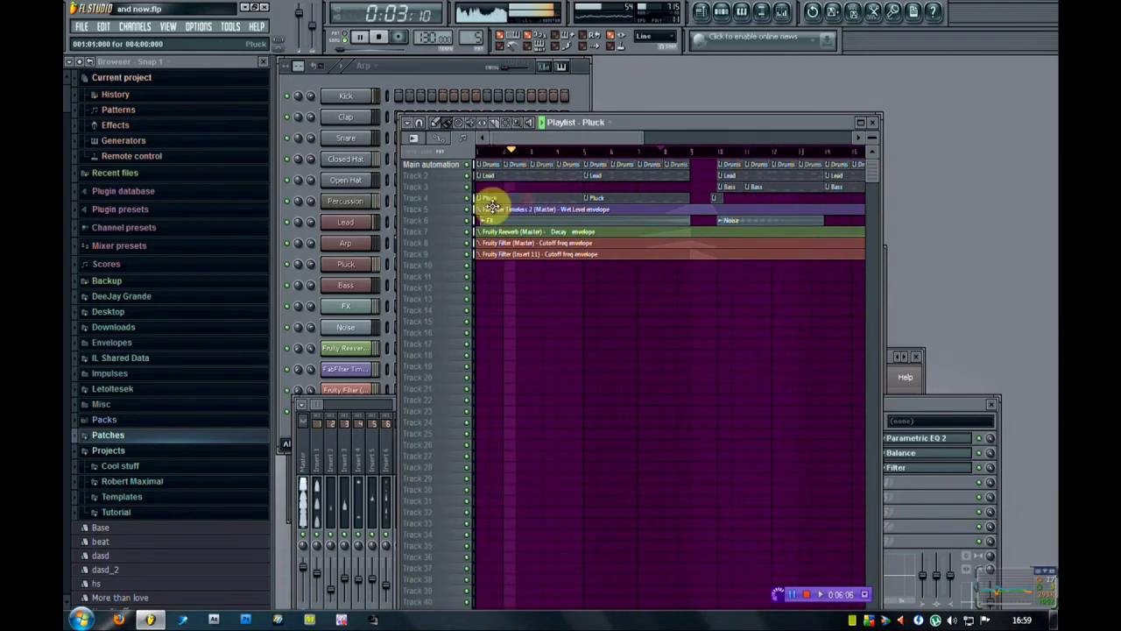
{"action": "left_click", "coordinate": [391, 405]}
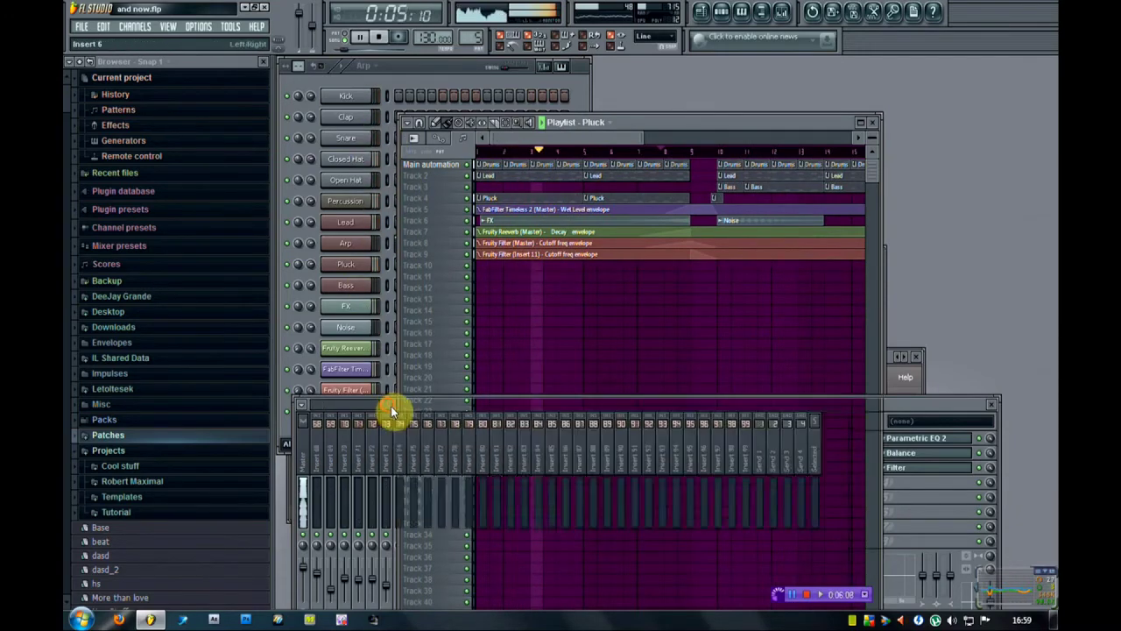
{"action": "left_click_drag", "start_coordinate": [348, 407], "coordinate": [280, 406]}
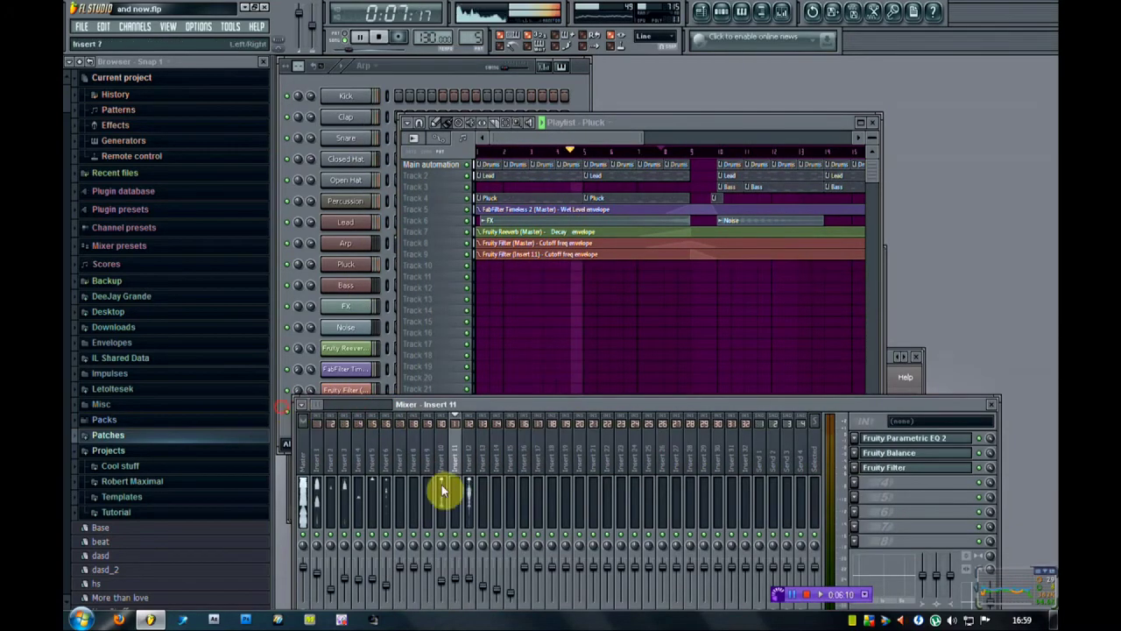
{"action": "left_click", "coordinate": [471, 466]}
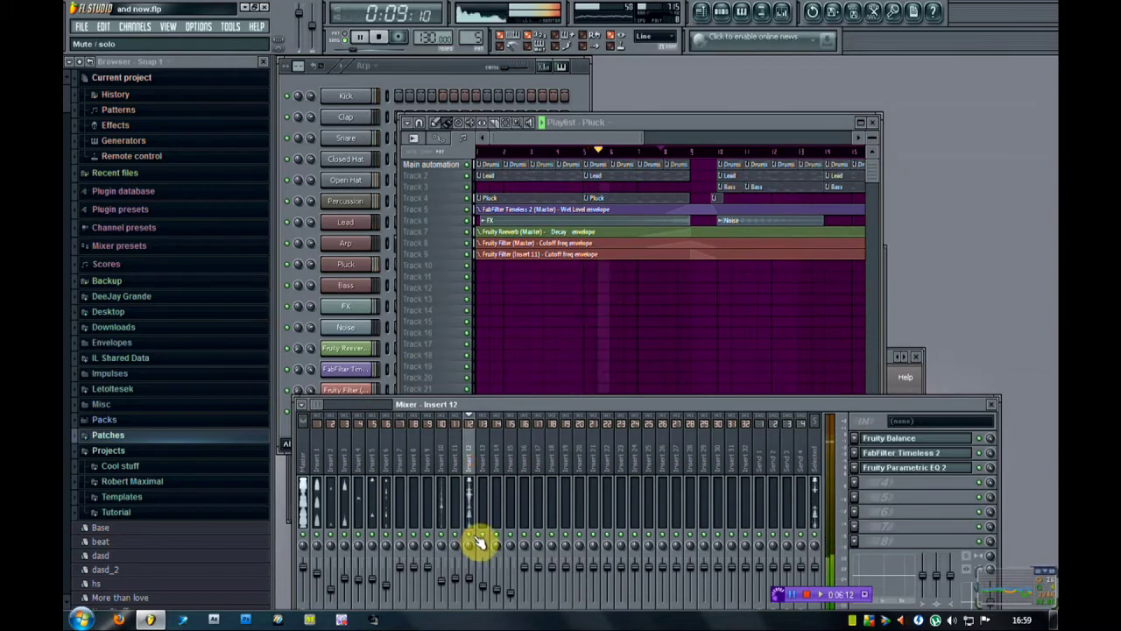
{"action": "right_click", "coordinate": [470, 550]}
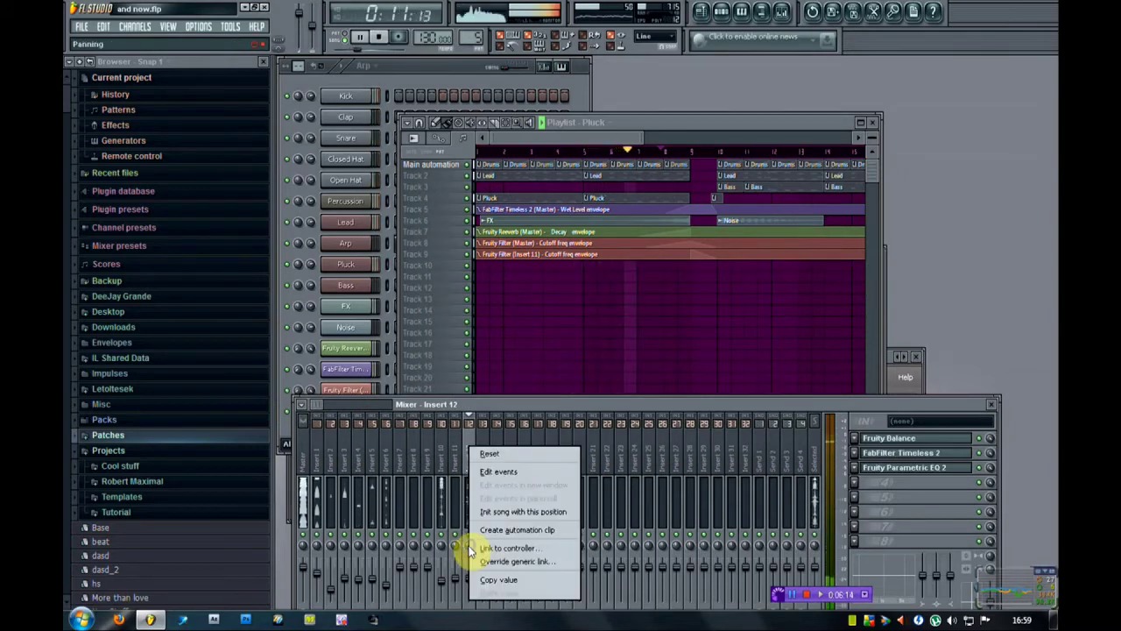
{"action": "left_click", "coordinate": [499, 529]}
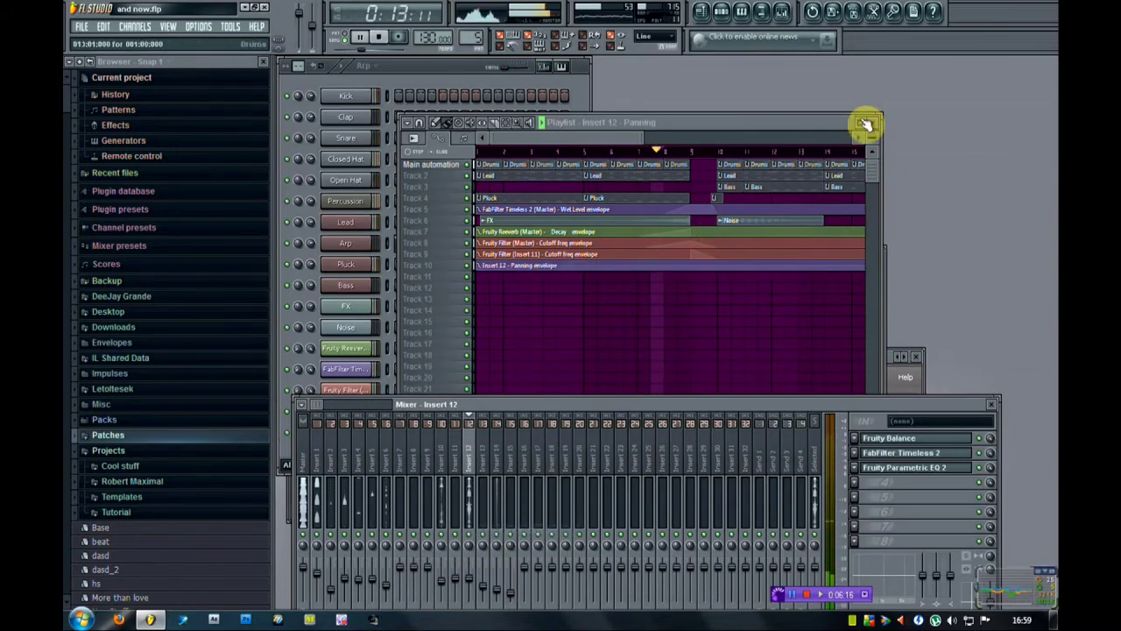
{"action": "left_click_drag", "start_coordinate": [873, 139], "coordinate": [824, 203]}
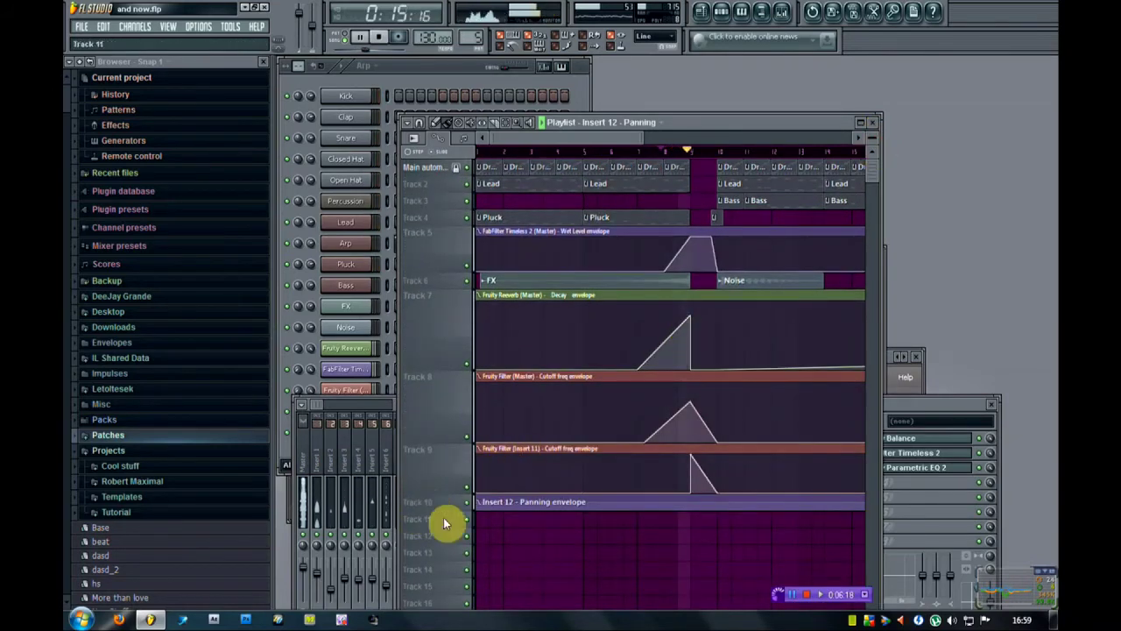
{"action": "left_click_drag", "start_coordinate": [445, 512], "coordinate": [447, 552]}
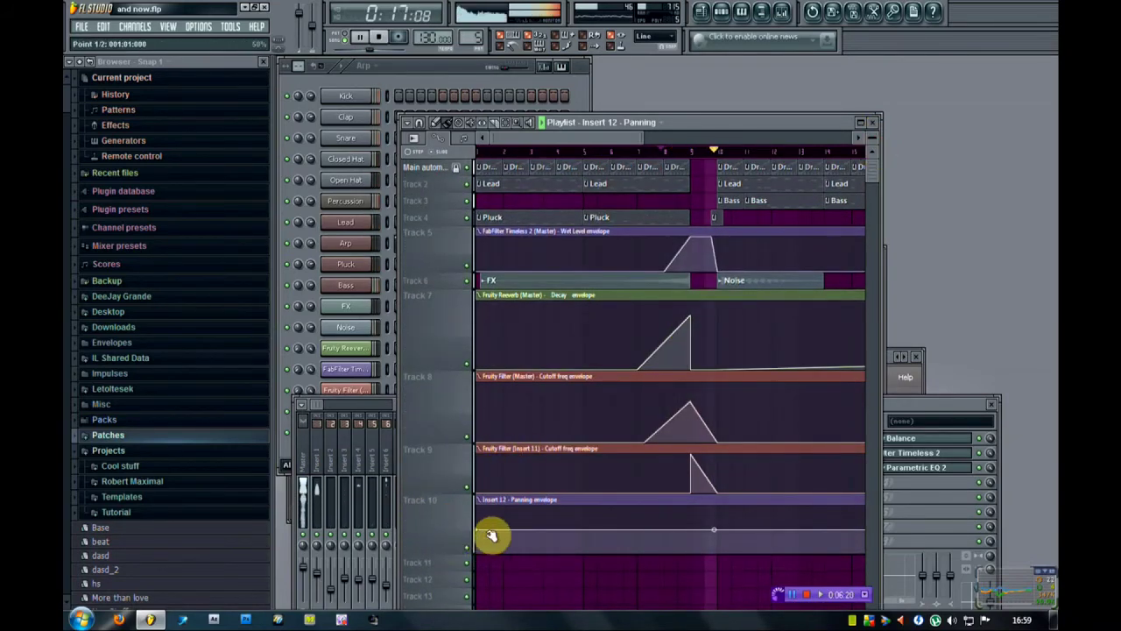
Draw a zigzag in the Insert 12 panning envelope that swings sides every bar from bar 2 to bar 9, returning to centre at bar 9.
{"action": "right_click", "coordinate": [504, 532]}
{"action": "left_click_drag", "start_coordinate": [505, 532], "coordinate": [698, 531]}
{"action": "right_click", "coordinate": [530, 542]}
{"action": "right_click", "coordinate": [561, 533]}
{"action": "right_click", "coordinate": [574, 545]}
{"action": "right_click", "coordinate": [602, 540]}
{"action": "right_click", "coordinate": [634, 546]}
{"action": "right_click", "coordinate": [656, 538]}
{"action": "right_click", "coordinate": [683, 539]}
{"action": "right_click", "coordinate": [698, 524]}
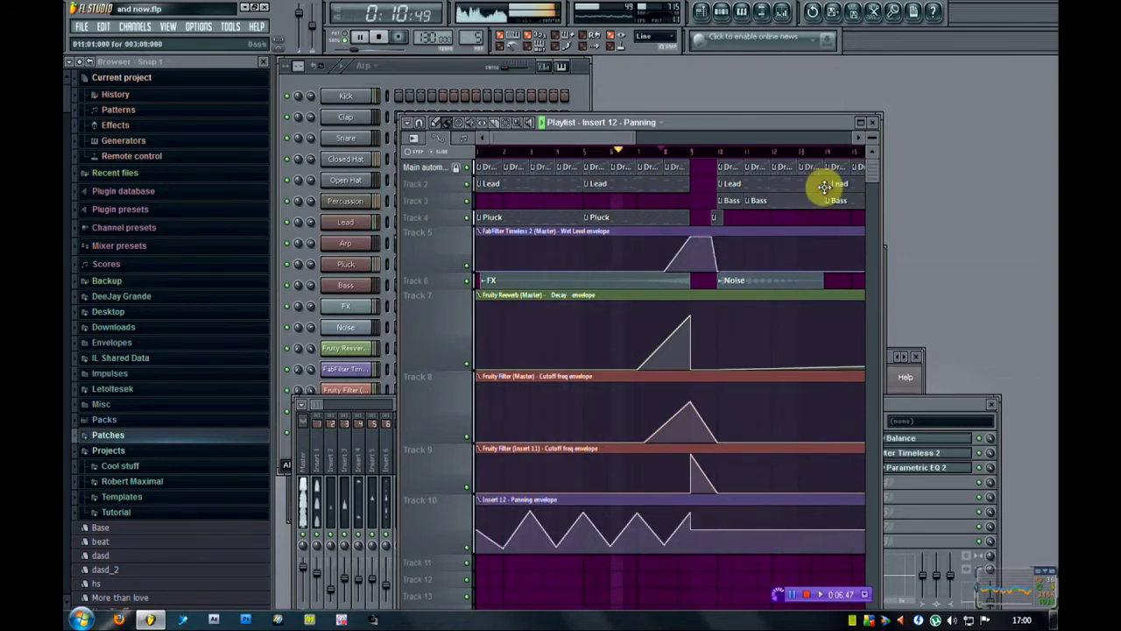
{"action": "left_click", "coordinate": [872, 138]}
{"action": "left_click_drag", "start_coordinate": [578, 140], "coordinate": [613, 138]}
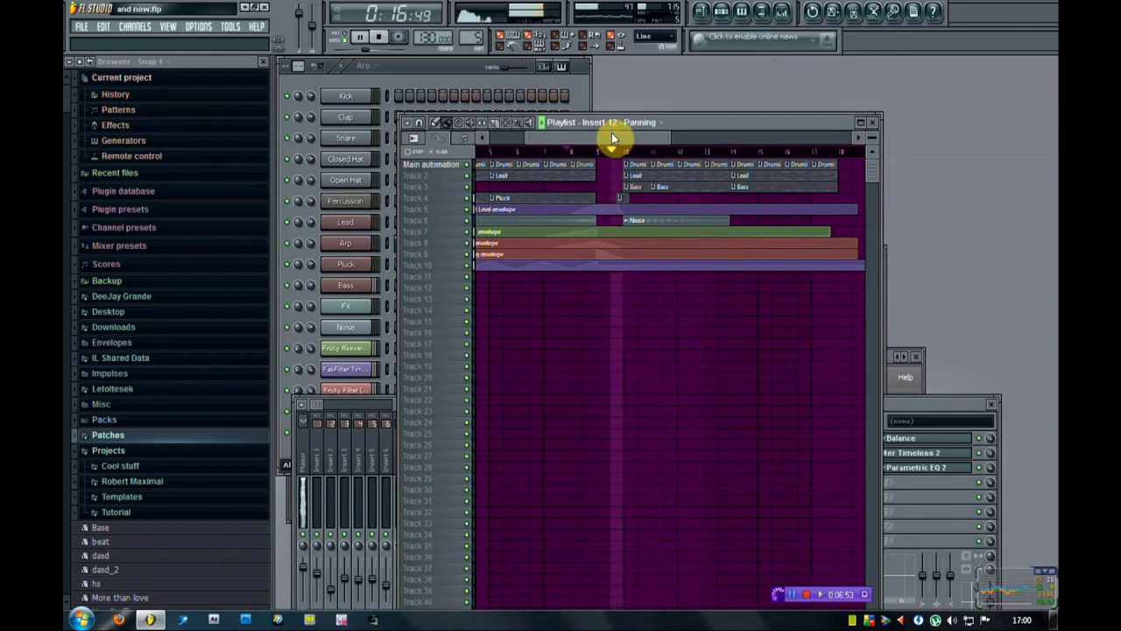
Switch to the empty Pattern 6, clone the Kick channel and reverse the clone's sample.
{"action": "left_click", "coordinate": [374, 83]}
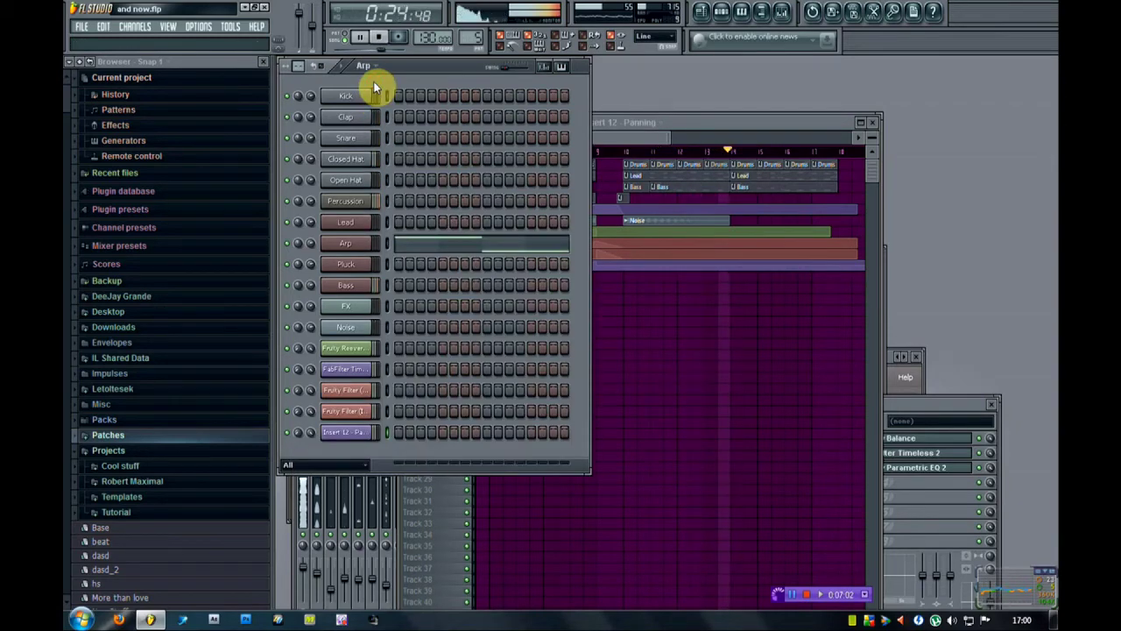
{"action": "left_click_drag", "start_coordinate": [472, 40], "coordinate": [472, 32]}
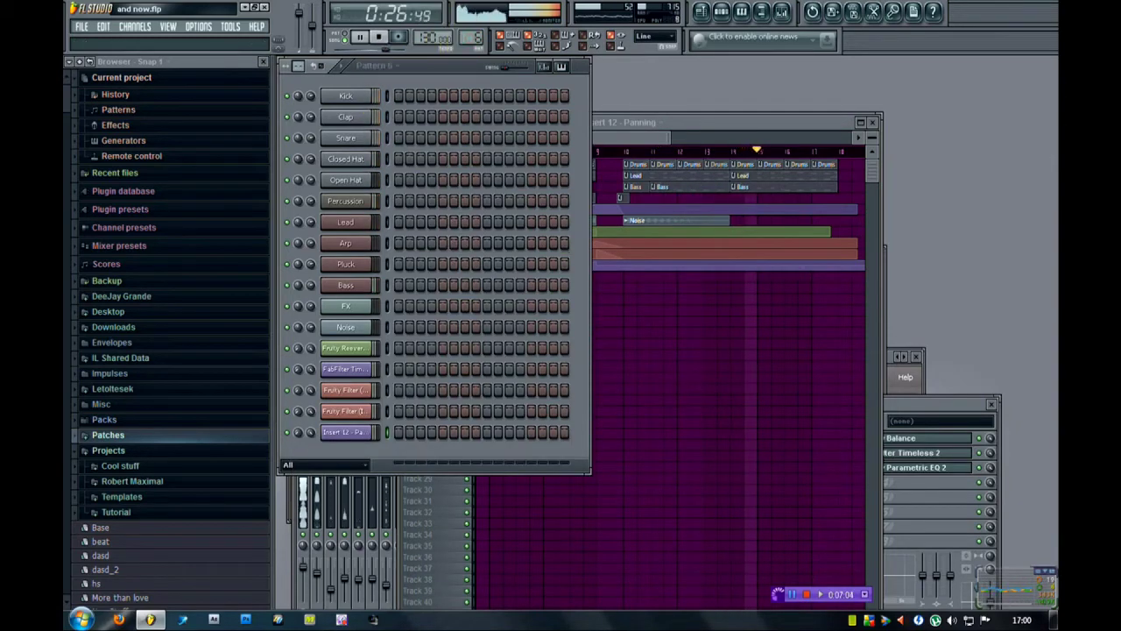
{"action": "left_click", "coordinate": [387, 38]}
{"action": "right_click", "coordinate": [368, 96]}
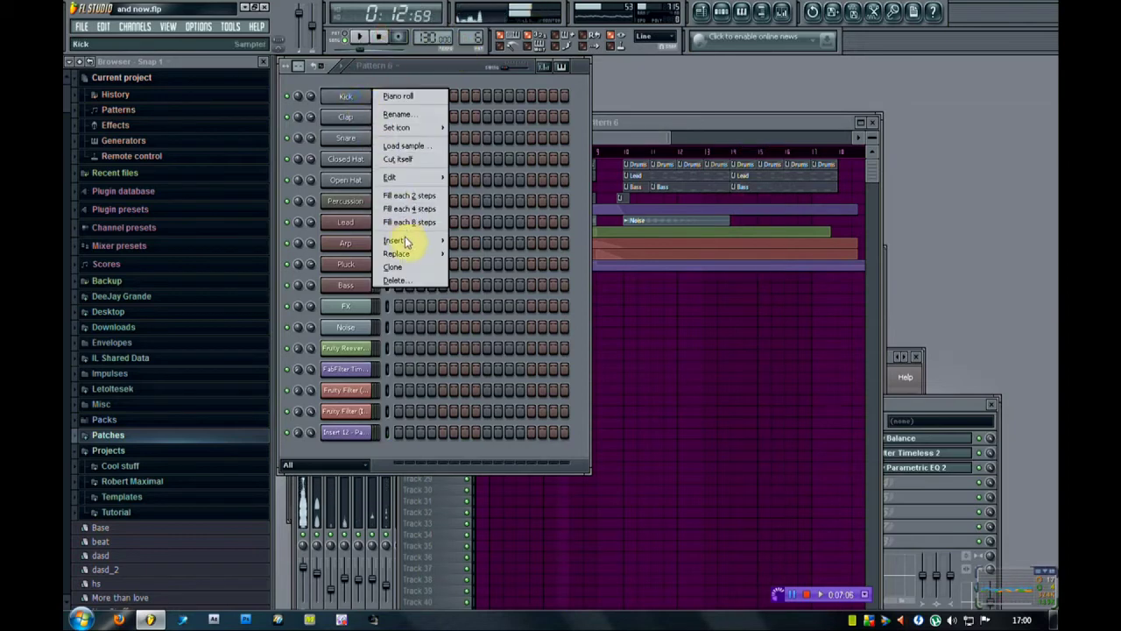
{"action": "left_click", "coordinate": [409, 267]}
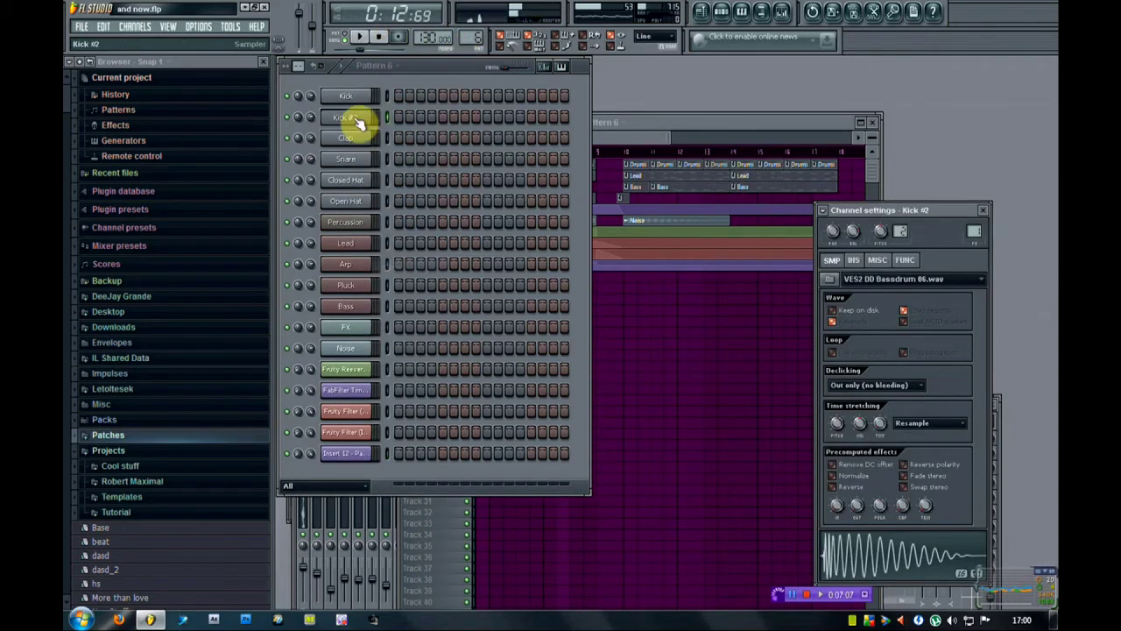
{"action": "left_click", "coordinate": [833, 487]}
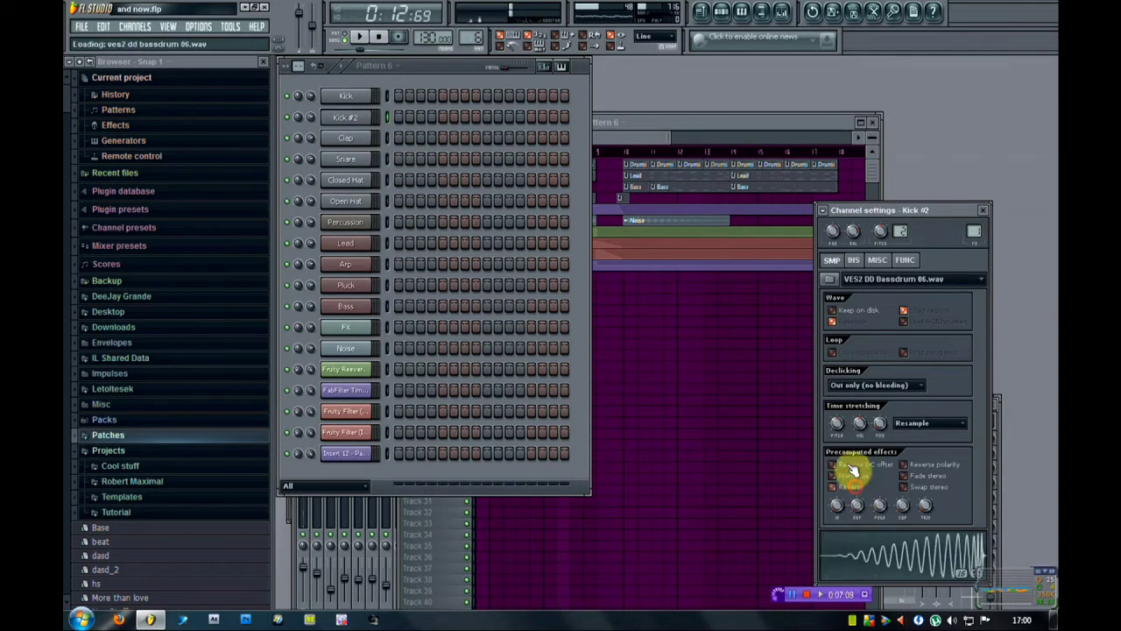
Place Pattern 6 in bar 9 of Track 3, put a Kick #2 hit on step 14 and replay the transition.
{"action": "left_click", "coordinate": [610, 187]}
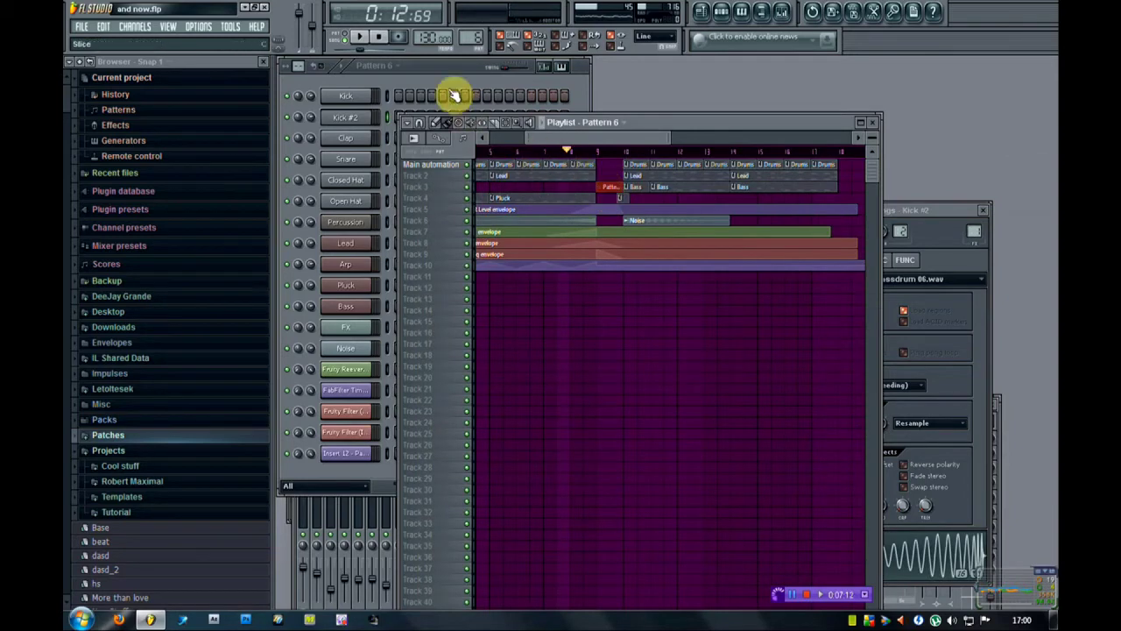
{"action": "left_click", "coordinate": [360, 37]}
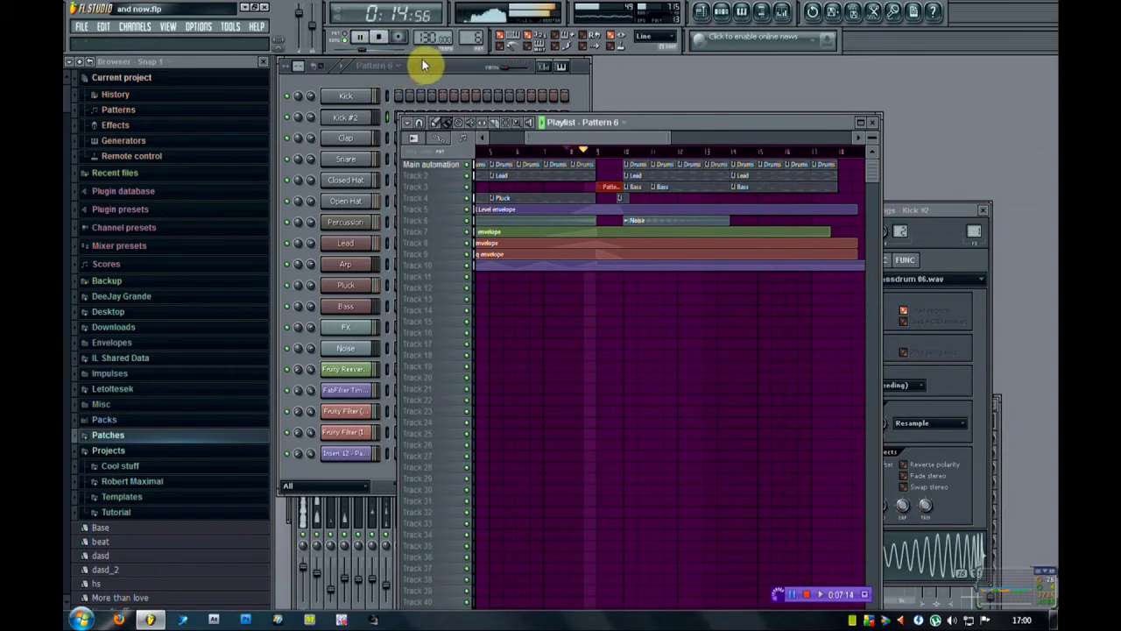
{"action": "left_click", "coordinate": [432, 86]}
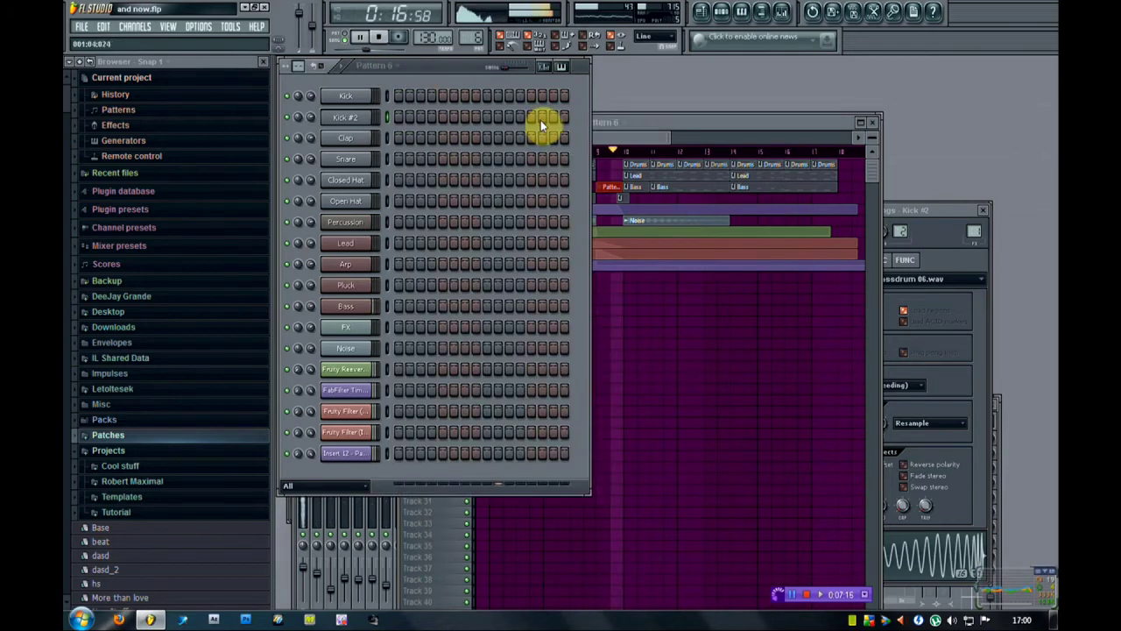
{"action": "left_click", "coordinate": [643, 135]}
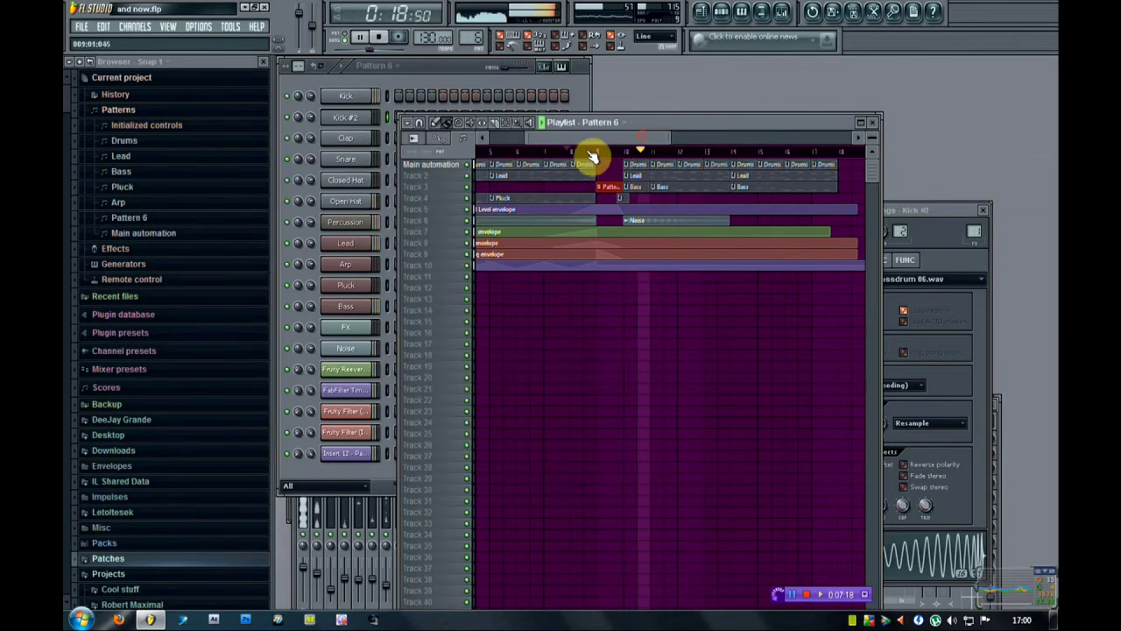
{"action": "left_click", "coordinate": [581, 155]}
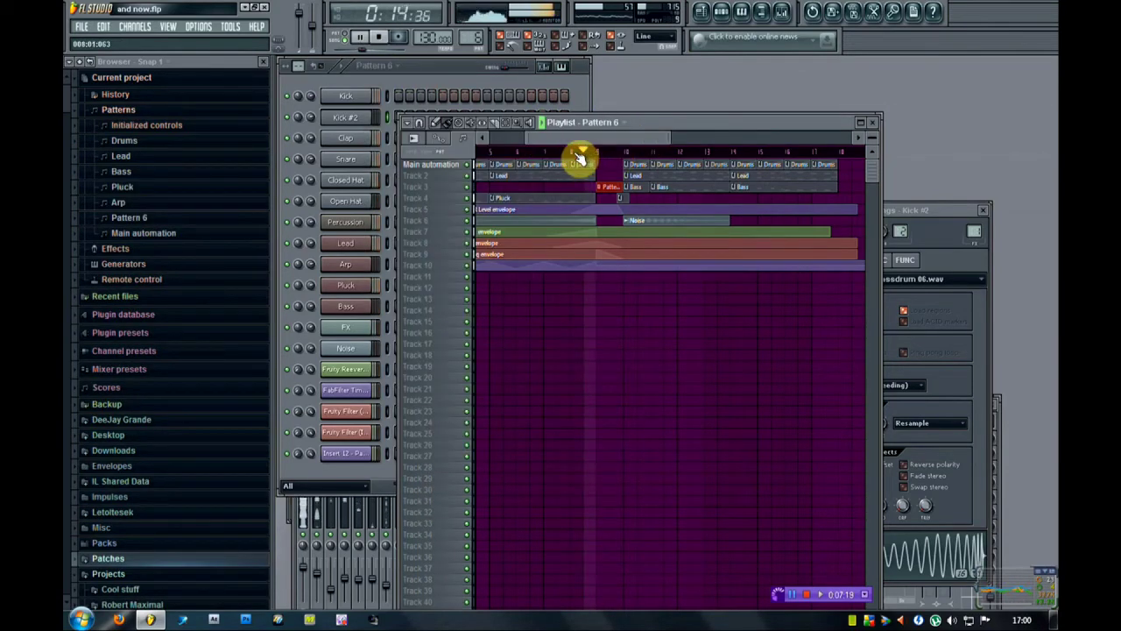
{"action": "left_click", "coordinate": [380, 83]}
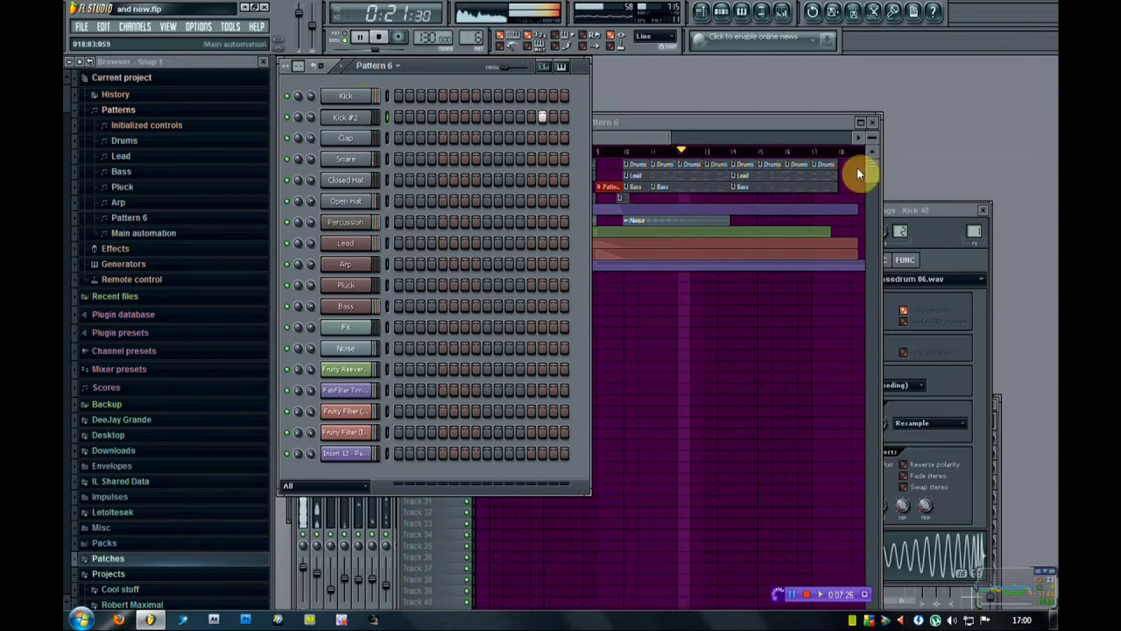
{"action": "left_click", "coordinate": [624, 148]}
Resize the automation clips on Tracks 5 to 10 to end just before bar 18 and replay from the opening bars.
{"action": "left_click", "coordinate": [781, 10]}
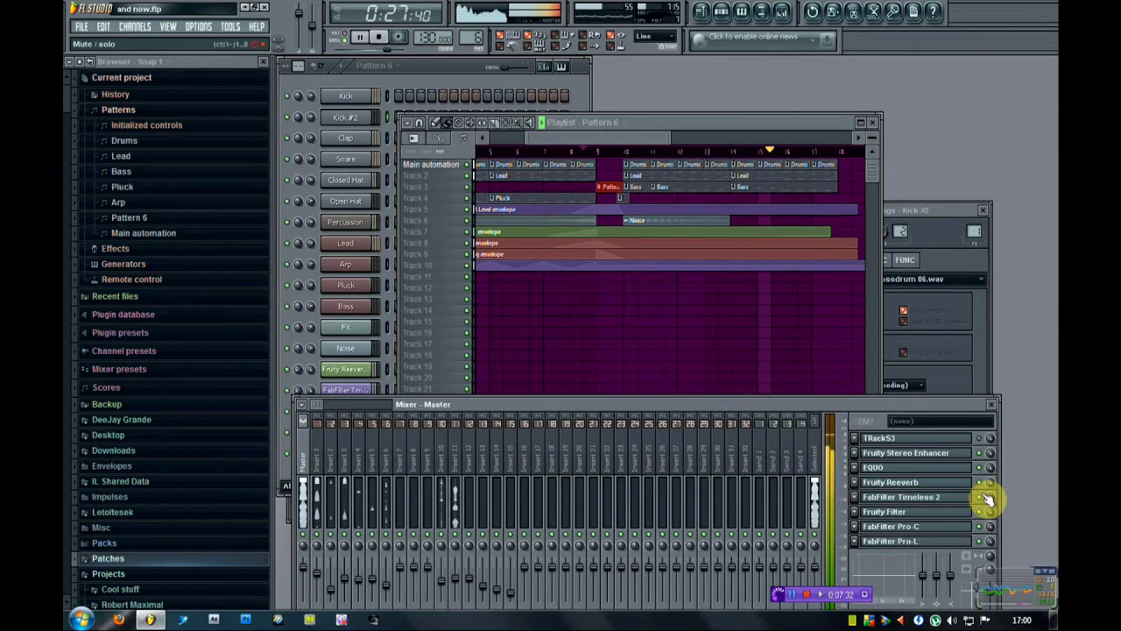
{"action": "left_click_drag", "start_coordinate": [604, 137], "coordinate": [641, 160]}
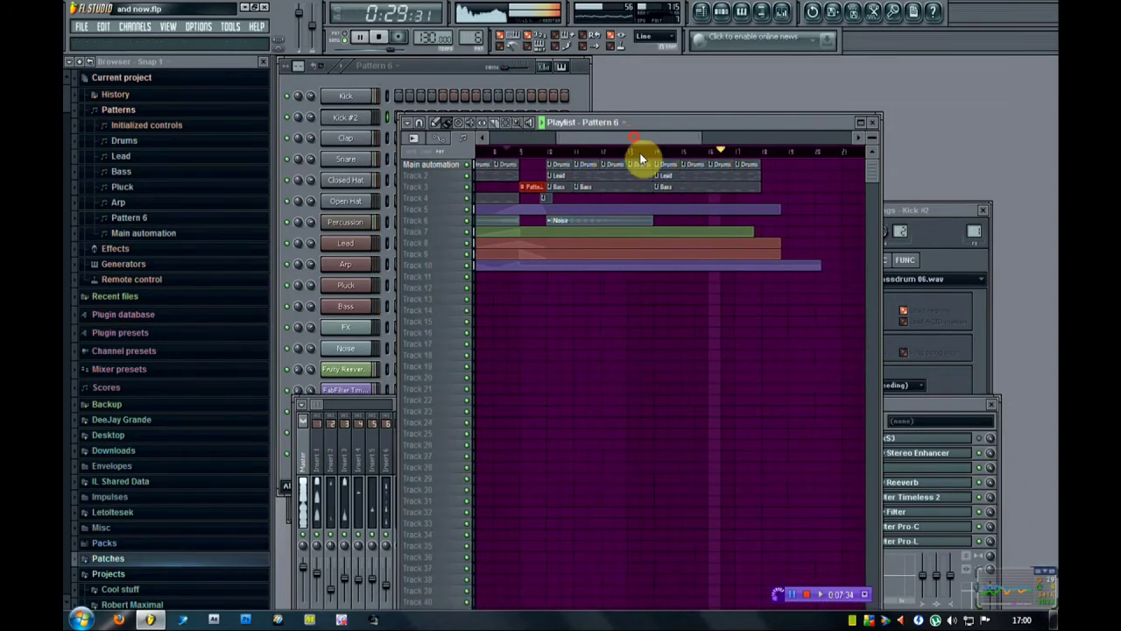
{"action": "left_click_drag", "start_coordinate": [813, 267], "coordinate": [745, 210]}
{"action": "left_click_drag", "start_coordinate": [655, 140], "coordinate": [538, 143]}
{"action": "left_click", "coordinate": [537, 151]}
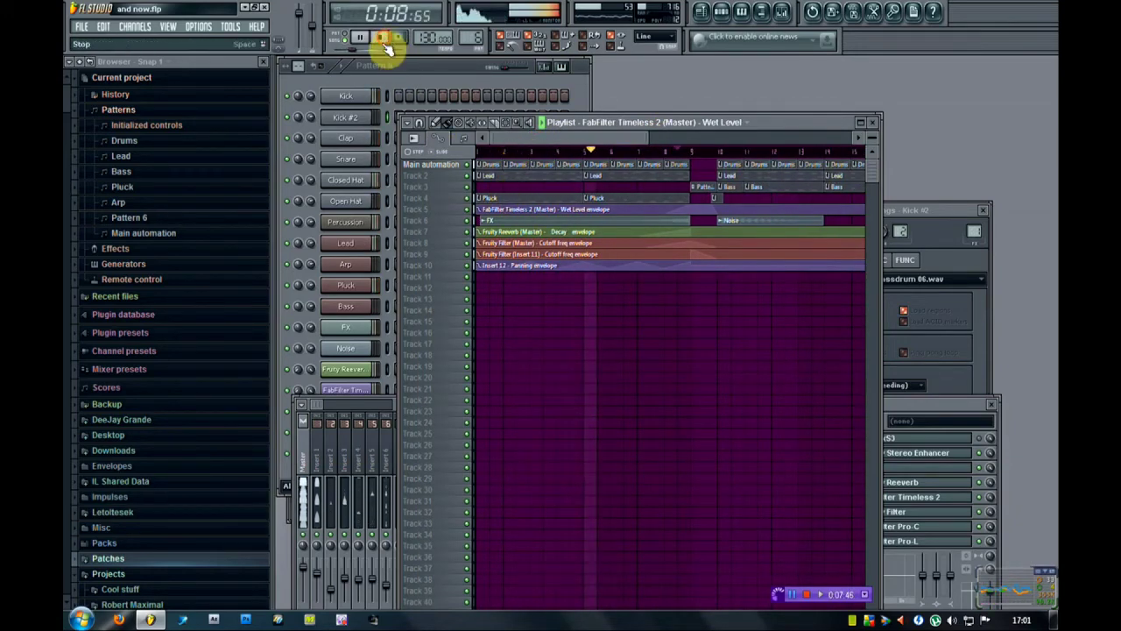
Play the Pluck pattern on its own and sweep Macro Control 3 down in its Absynth 5 plugin.
{"action": "left_click", "coordinate": [396, 85]}
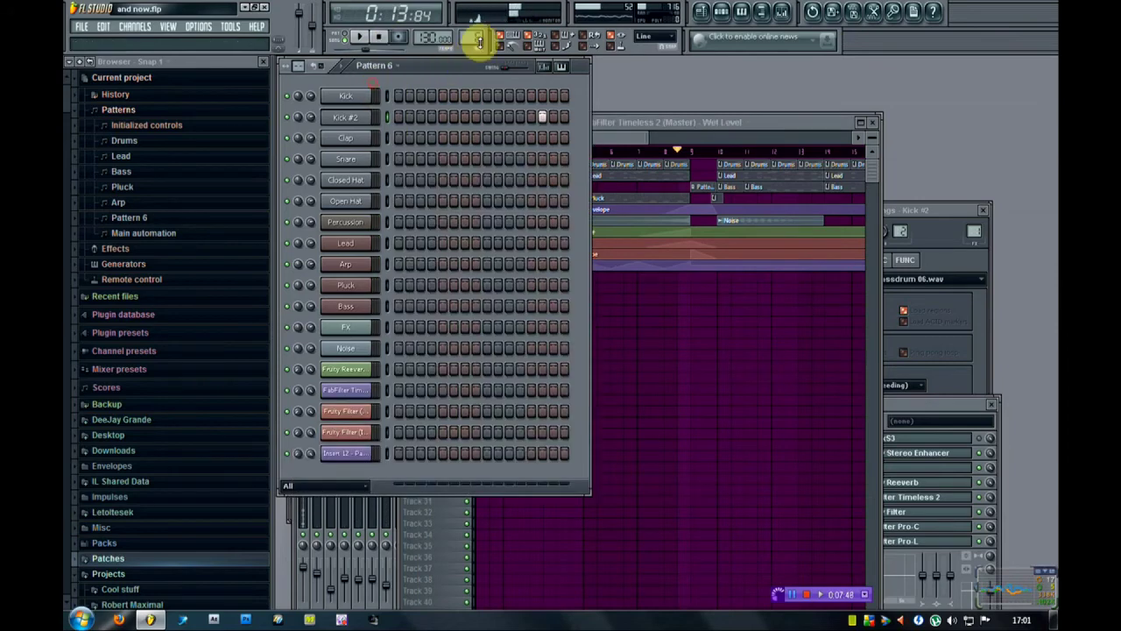
{"action": "left_click_drag", "start_coordinate": [476, 38], "coordinate": [476, 42]}
{"action": "scroll", "coordinate": [474, 38], "scroll_direction": "up", "scroll_amount": 1}
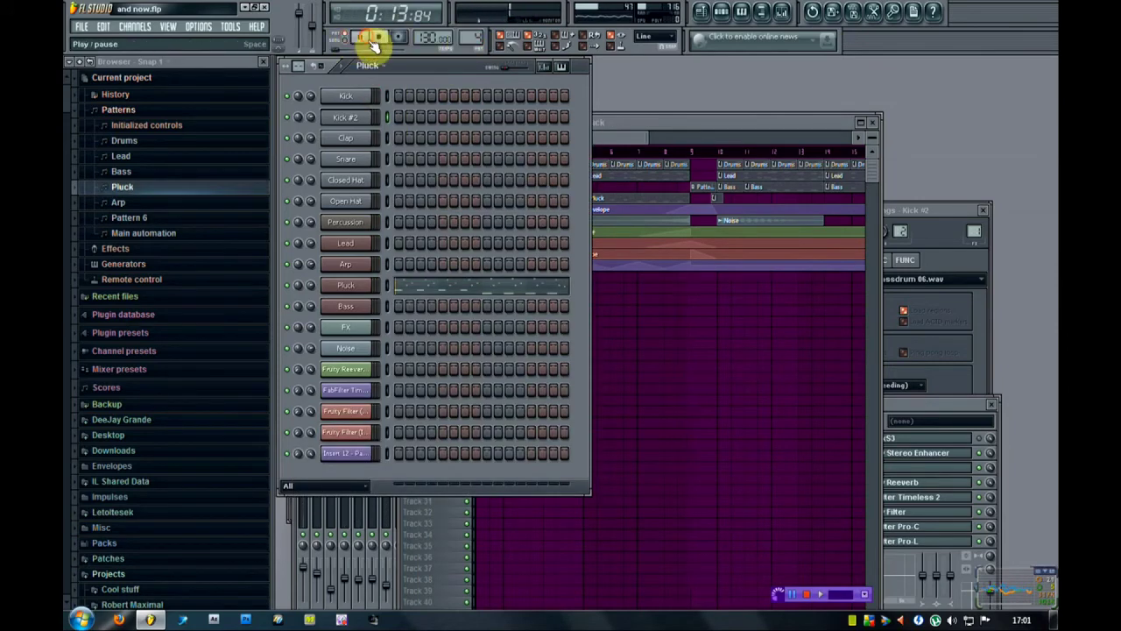
{"action": "left_click", "coordinate": [356, 289]}
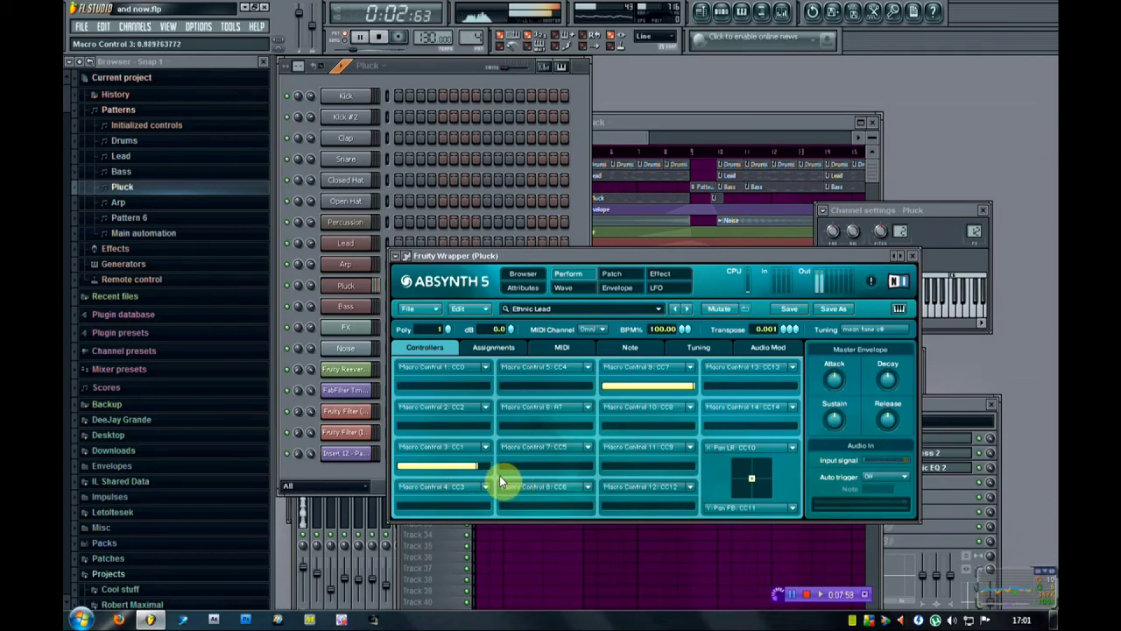
{"action": "left_click_drag", "start_coordinate": [474, 476], "coordinate": [436, 475]}
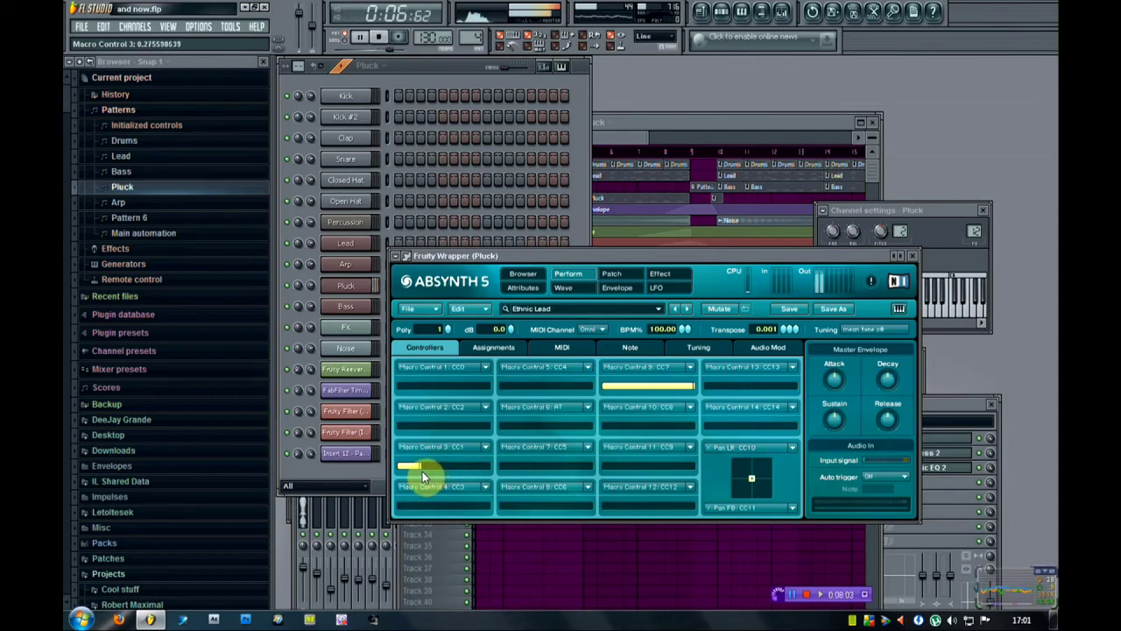
Browse the Pluck plugin's parameters and create an automation clip for Macro Control 3.
{"action": "left_click", "coordinate": [395, 256]}
{"action": "left_click", "coordinate": [427, 410]}
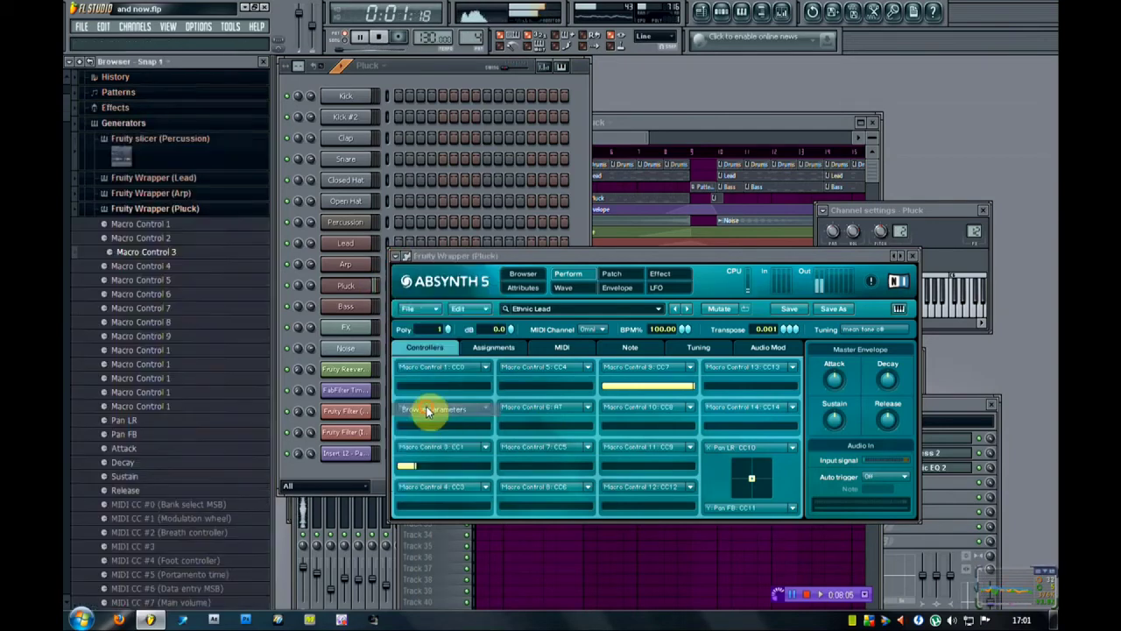
{"action": "right_click", "coordinate": [147, 207]}
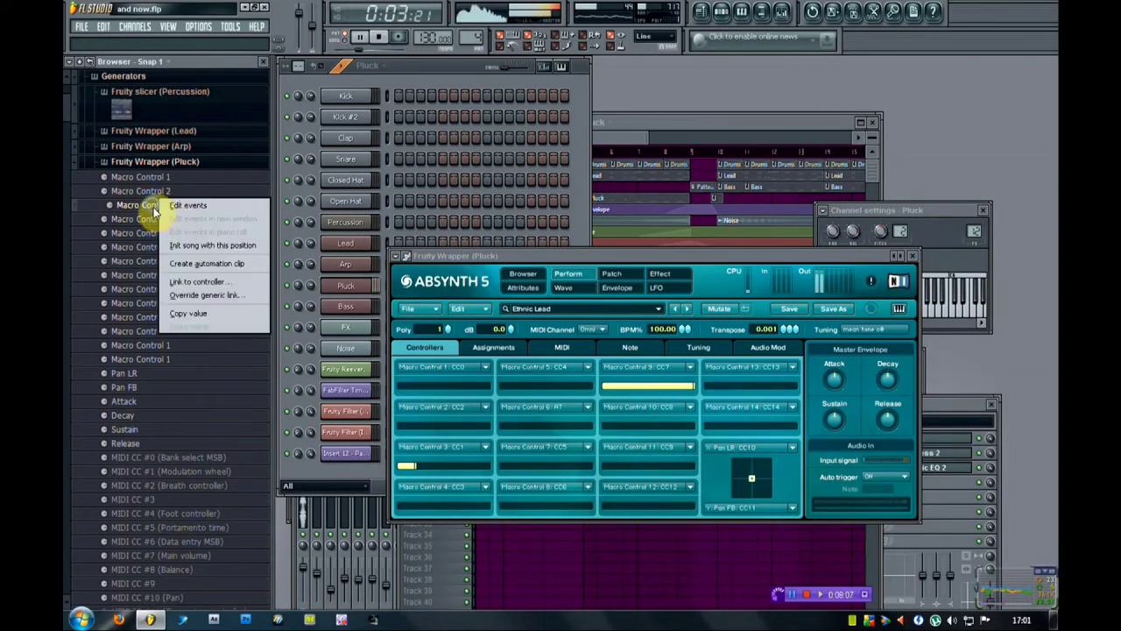
{"action": "left_click", "coordinate": [181, 267]}
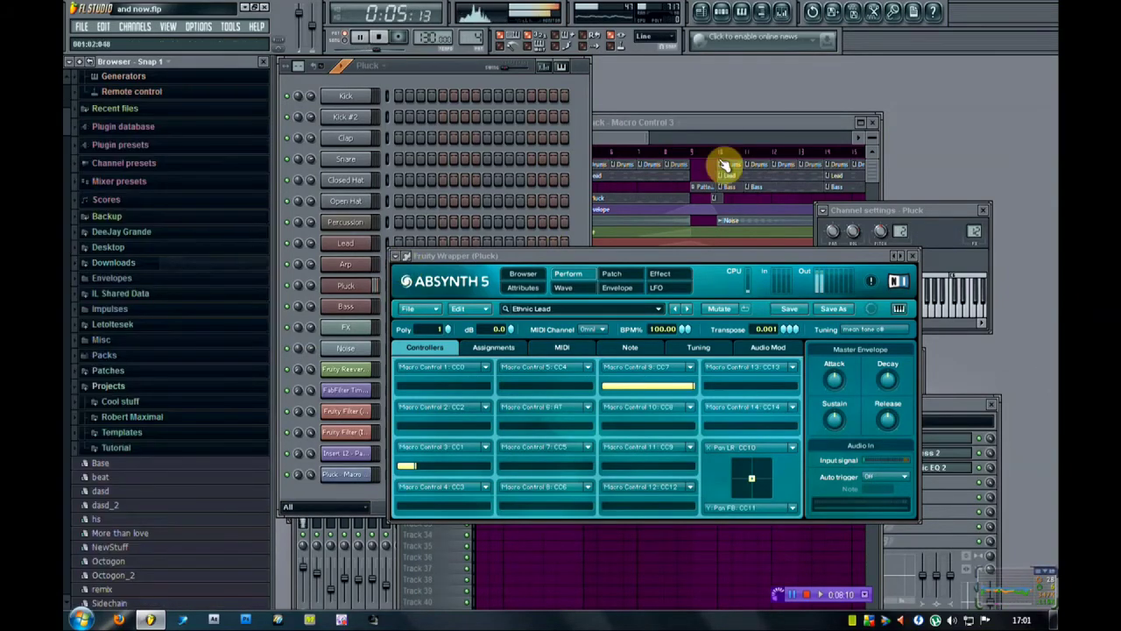
Shape the Track 11 Macro Control 3 envelope to rise to 100% at bar 5 and fall near zero by bar 9, and play the song.
{"action": "left_click", "coordinate": [643, 149]}
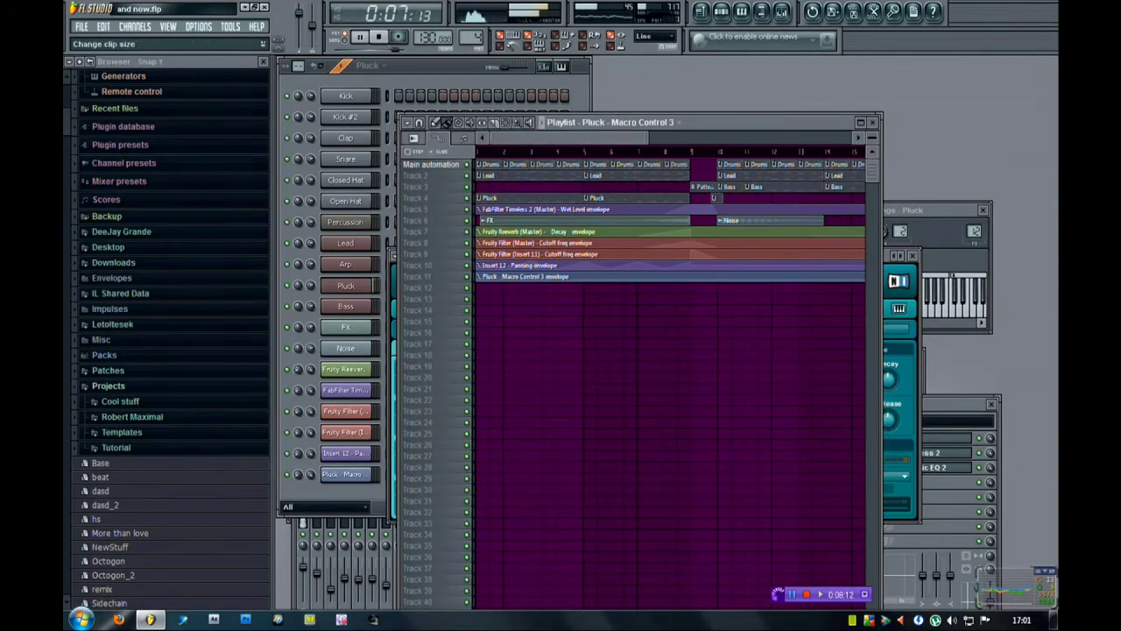
{"action": "left_click_drag", "start_coordinate": [871, 138], "coordinate": [872, 127]}
{"action": "left_click_drag", "start_coordinate": [445, 425], "coordinate": [446, 455]}
{"action": "right_click", "coordinate": [588, 434]}
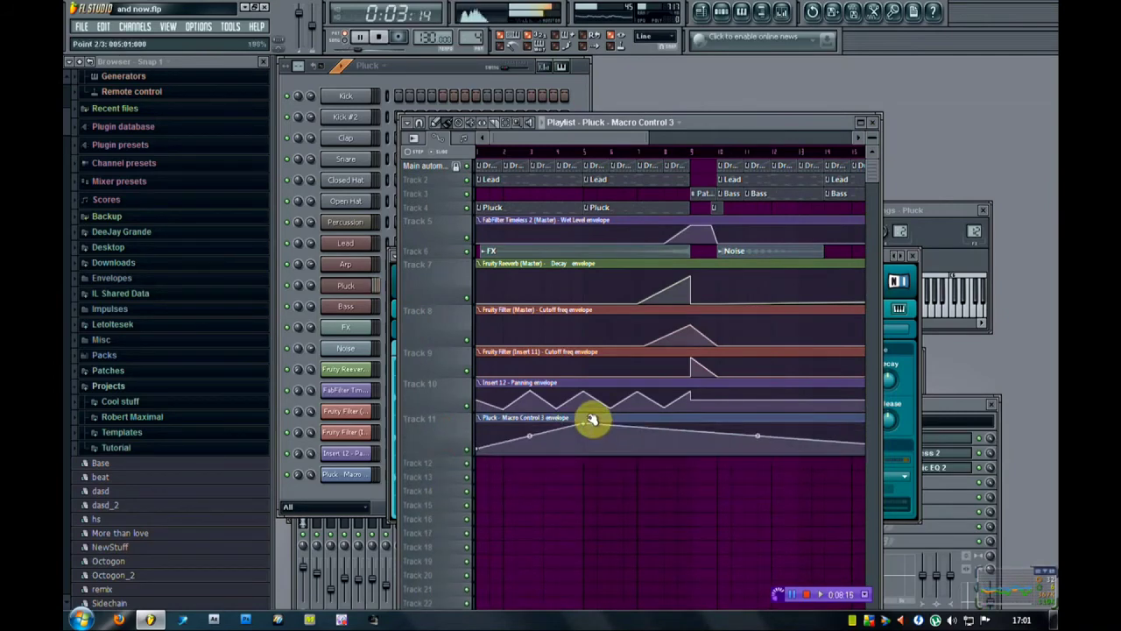
{"action": "right_click", "coordinate": [695, 446]}
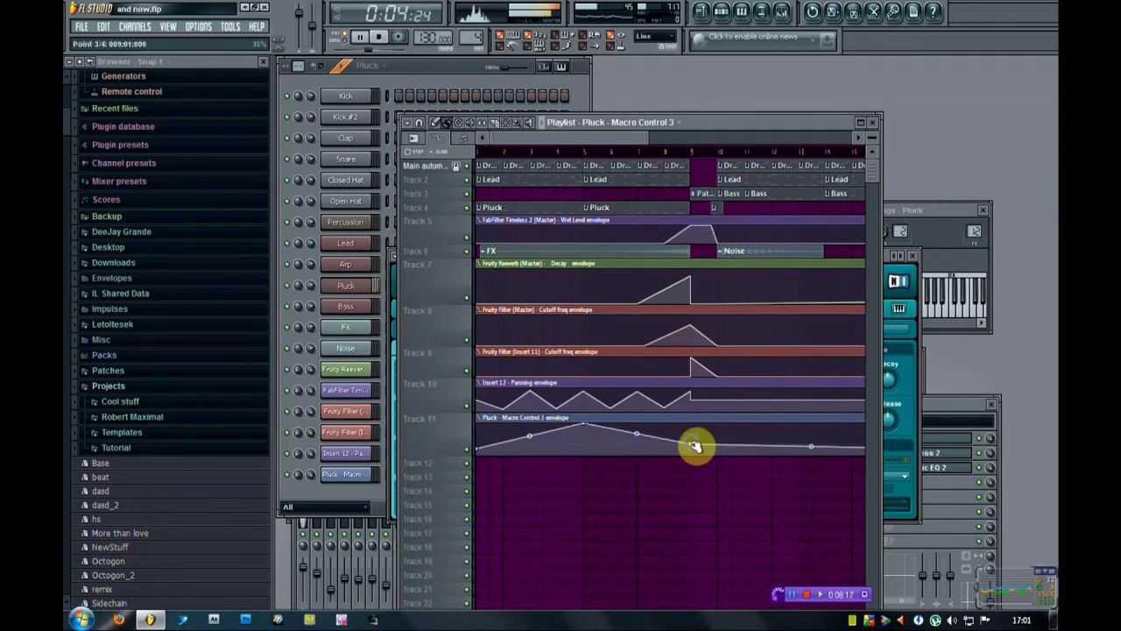
{"action": "left_click", "coordinate": [351, 46]}
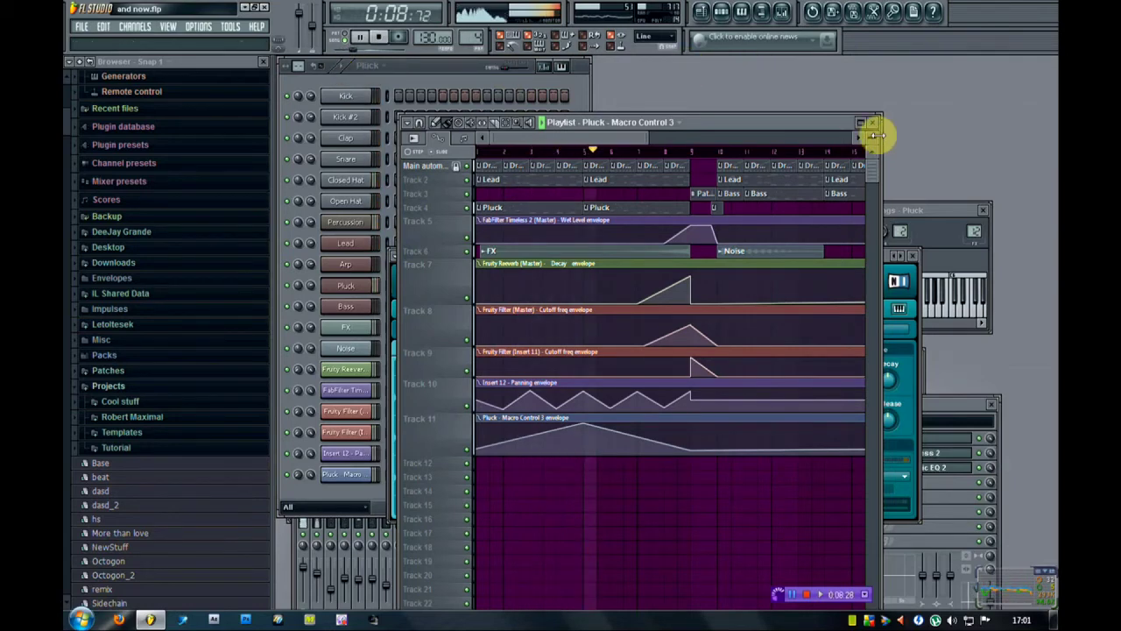
Paint two four-bar Pluck clips on Track 12 starting at bar 10.
{"action": "left_click_drag", "start_coordinate": [874, 136], "coordinate": [874, 150]}
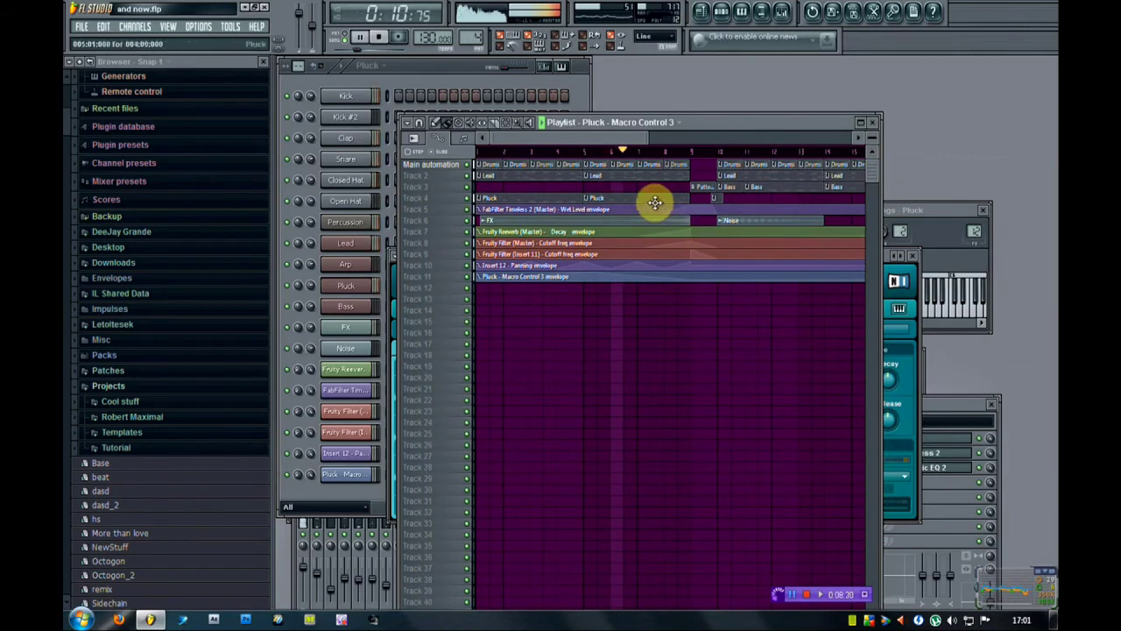
{"action": "left_click_drag", "start_coordinate": [726, 290], "coordinate": [859, 290]}
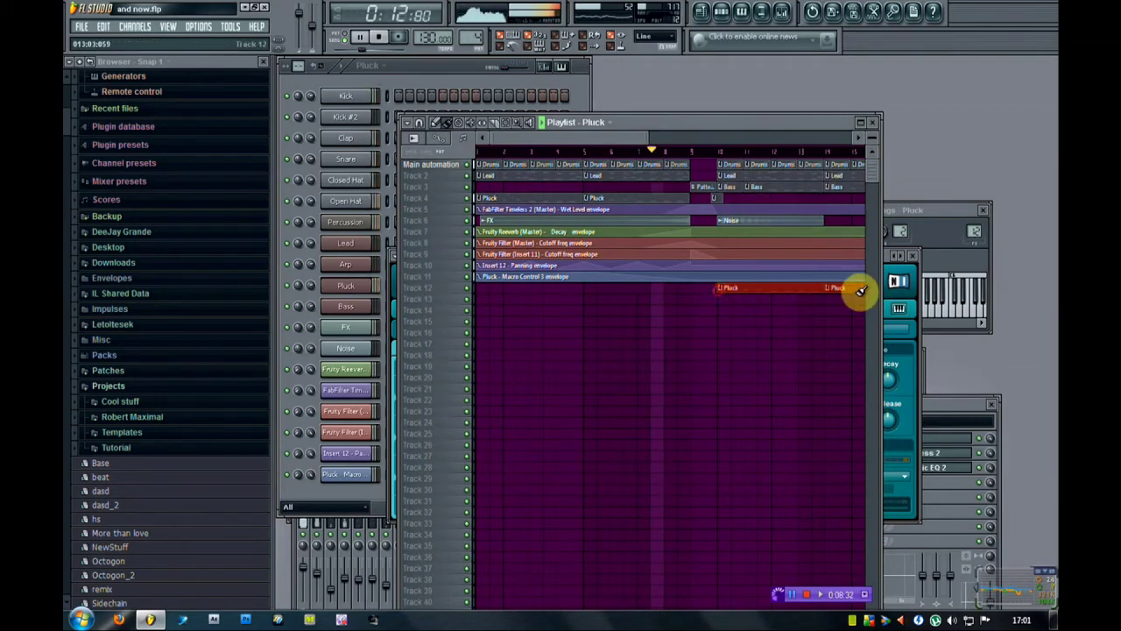
{"action": "left_click", "coordinate": [582, 135]}
{"action": "left_click_drag", "start_coordinate": [616, 135], "coordinate": [649, 135]}
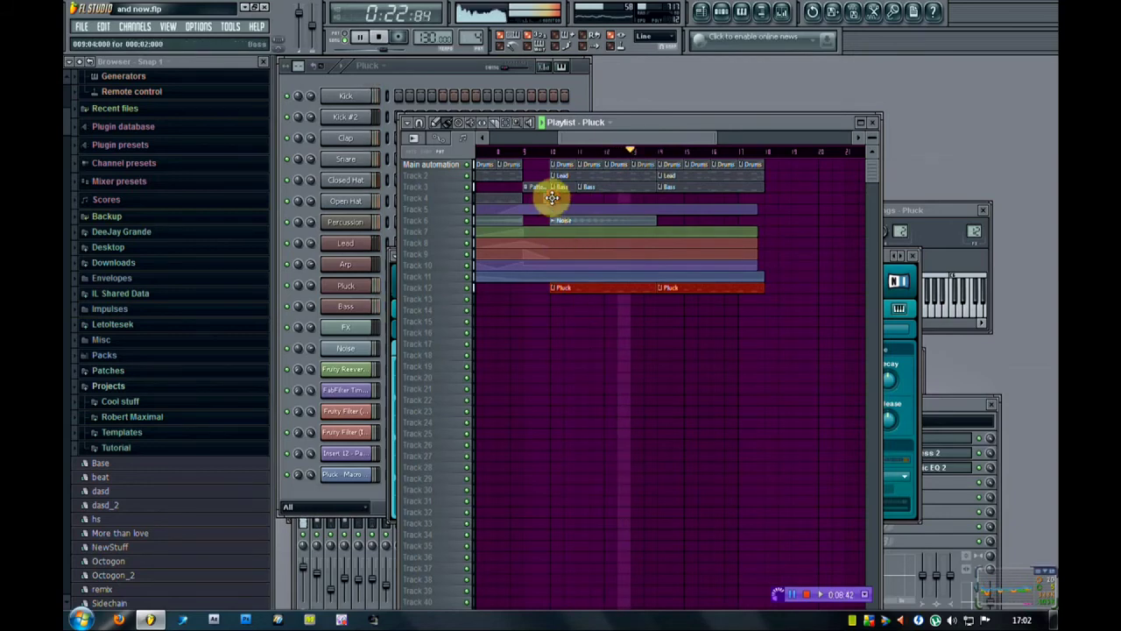
Move the short bar 9 Bass clip to Track 13 and the Pluck clips from Track 12 to Track 4, replaying from the start.
{"action": "mouse_move", "coordinate": [552, 198]}
{"action": "left_mouse_down"}
{"action": "mouse_move", "coordinate": [552, 306]}
{"action": "mouse_move", "coordinate": [566, 198]}
{"action": "left_mouse_up"}
{"action": "left_click_drag", "start_coordinate": [696, 292], "coordinate": [691, 199]}
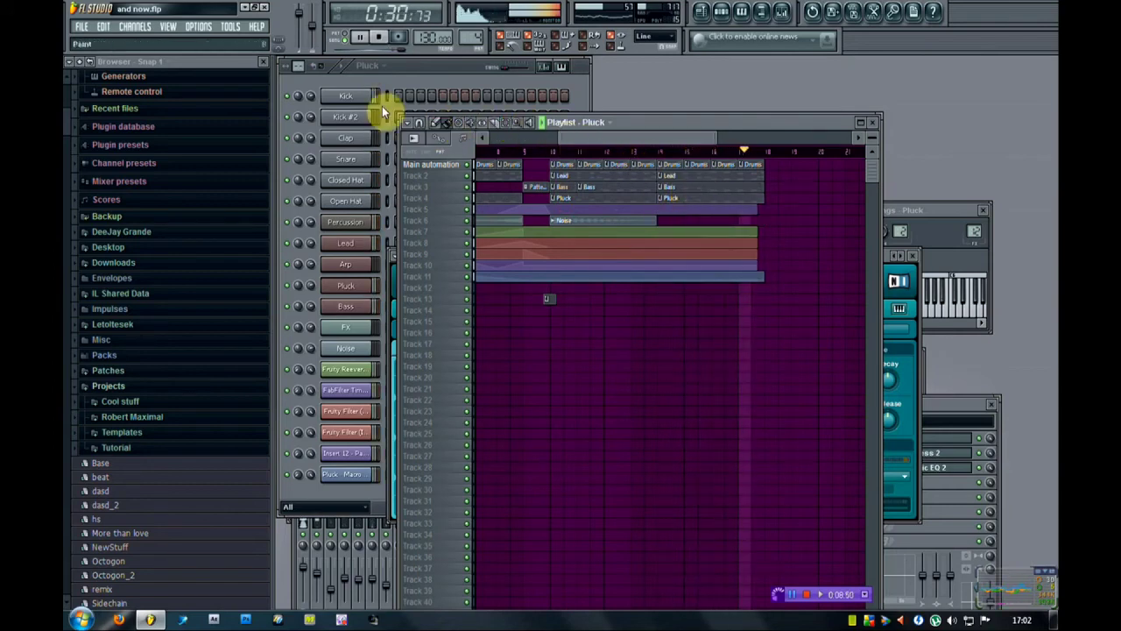
{"action": "left_click", "coordinate": [364, 78]}
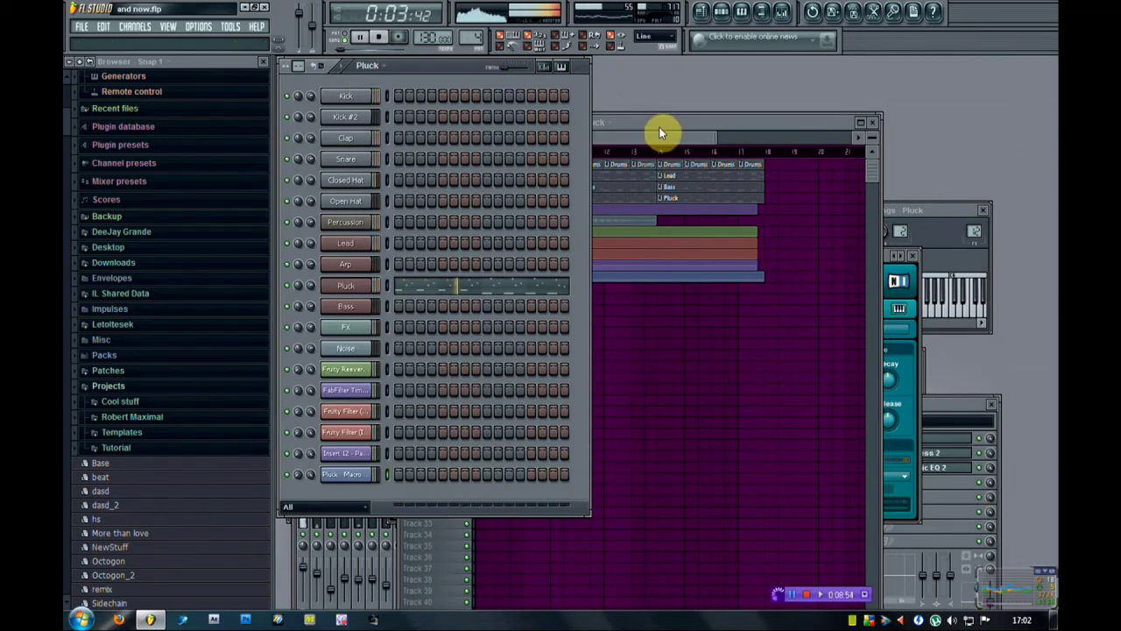
{"action": "left_click_drag", "start_coordinate": [660, 136], "coordinate": [517, 134]}
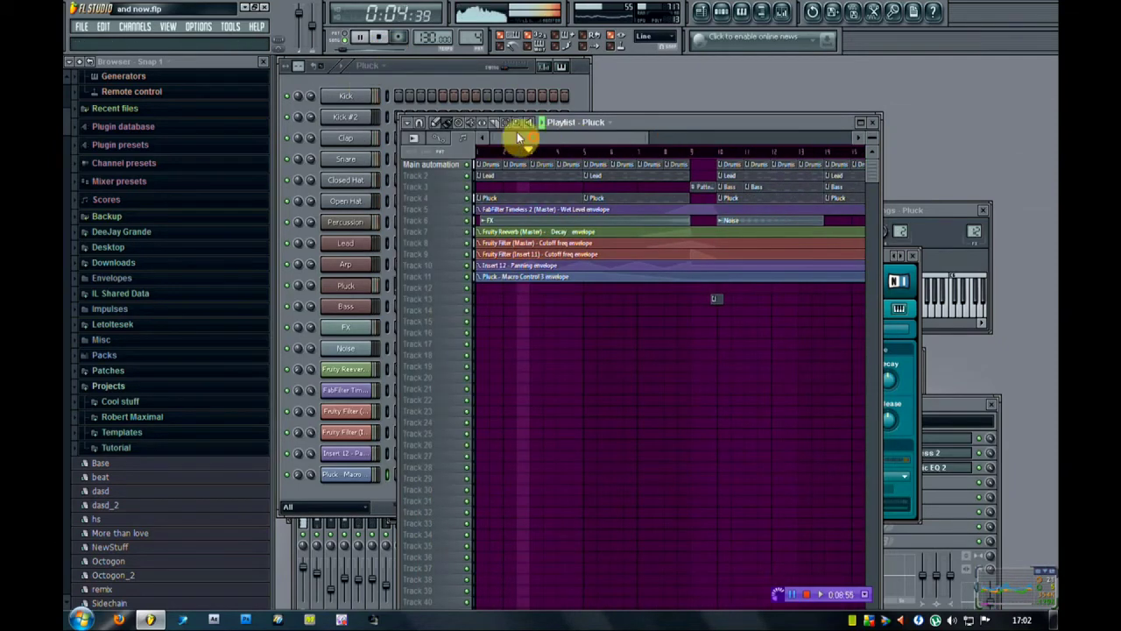
Add a Fruity Delay effect to the first slot of mixer Insert 1.
{"action": "left_click", "coordinate": [387, 86]}
{"action": "left_click", "coordinate": [782, 22]}
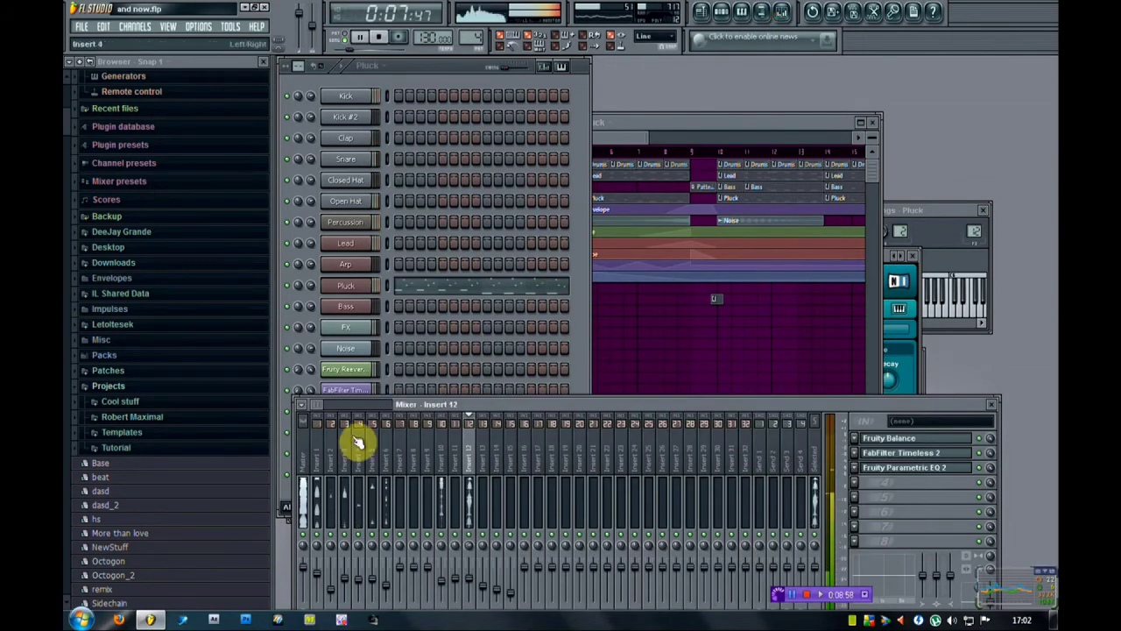
{"action": "left_click", "coordinate": [856, 445]}
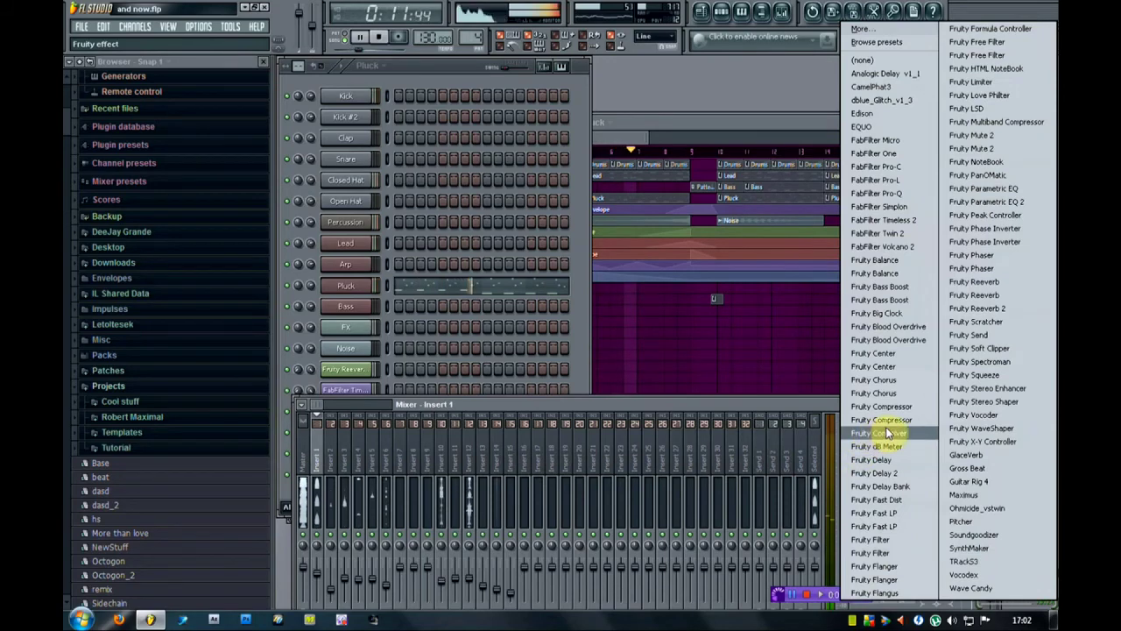
{"action": "left_click", "coordinate": [902, 459]}
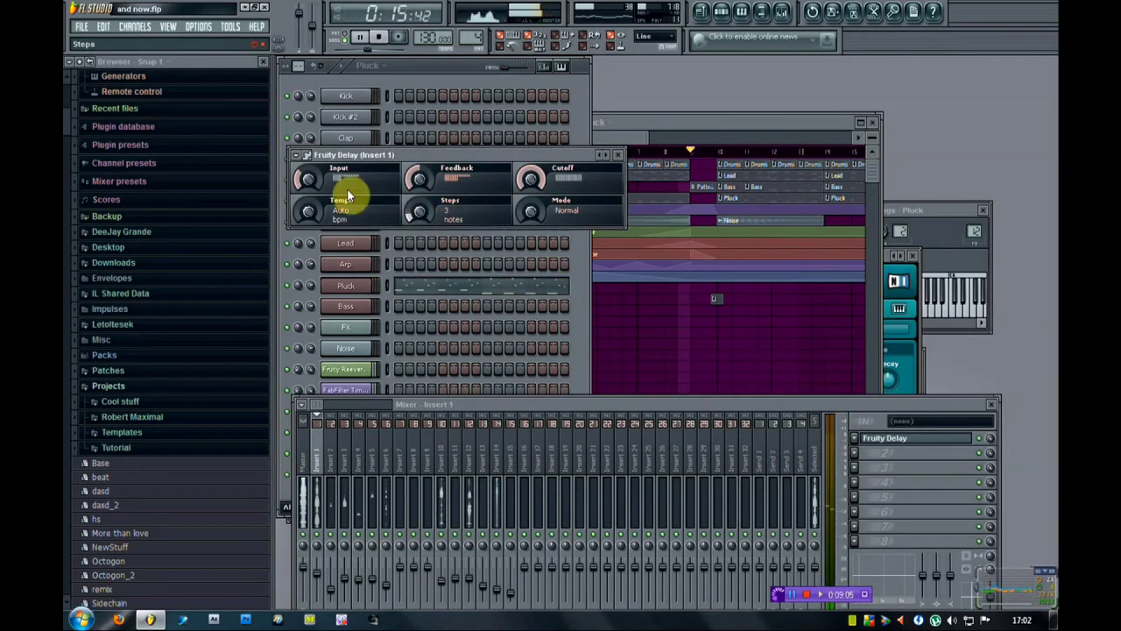
Set the Fruity Delay to 4-note steps, Ping pong mode and 130 bpm, with Input turned fully down and Feedback raised slightly.
{"action": "left_click_drag", "start_coordinate": [420, 212], "coordinate": [421, 204]}
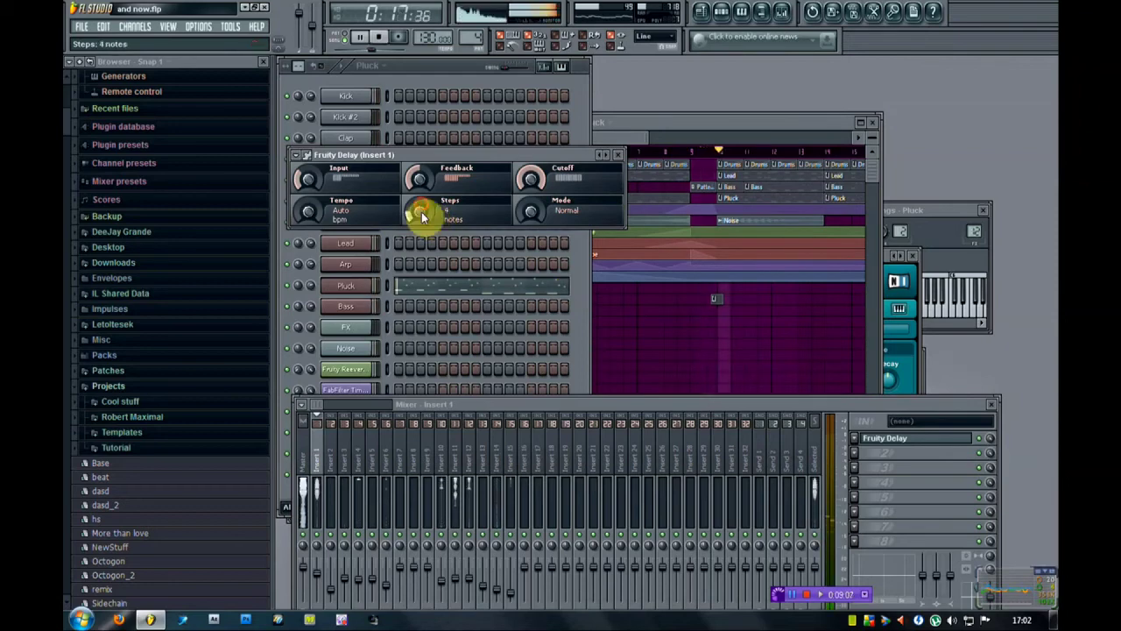
{"action": "mouse_move", "coordinate": [529, 213]}
{"action": "left_mouse_down"}
{"action": "mouse_move", "coordinate": [529, 191]}
{"action": "mouse_move", "coordinate": [524, 203]}
{"action": "left_mouse_up"}
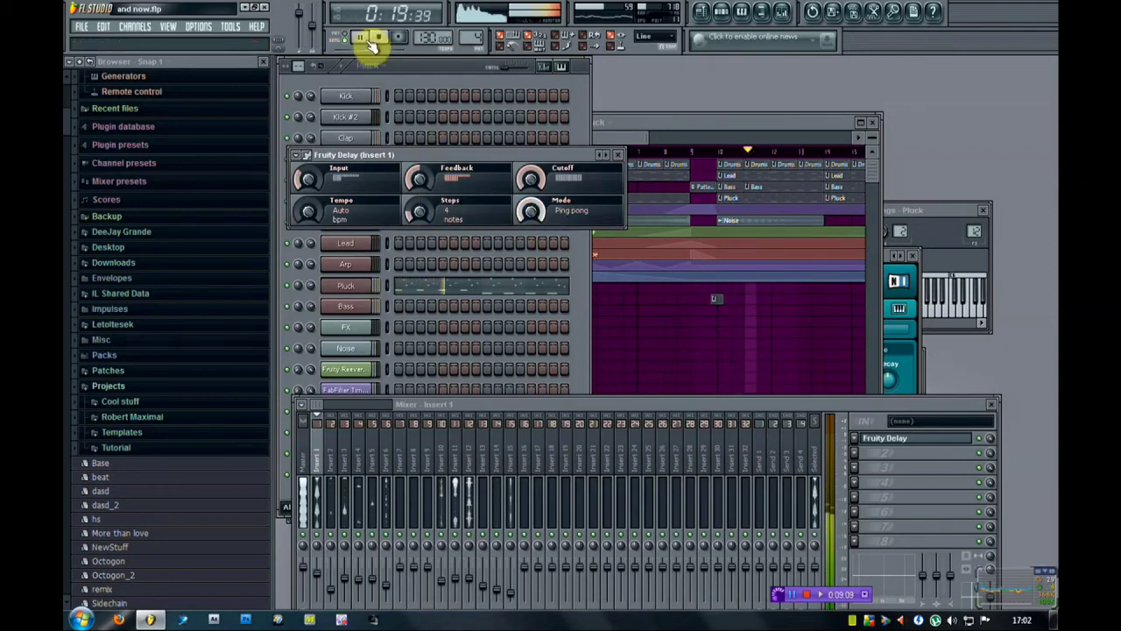
{"action": "left_click", "coordinate": [377, 36]}
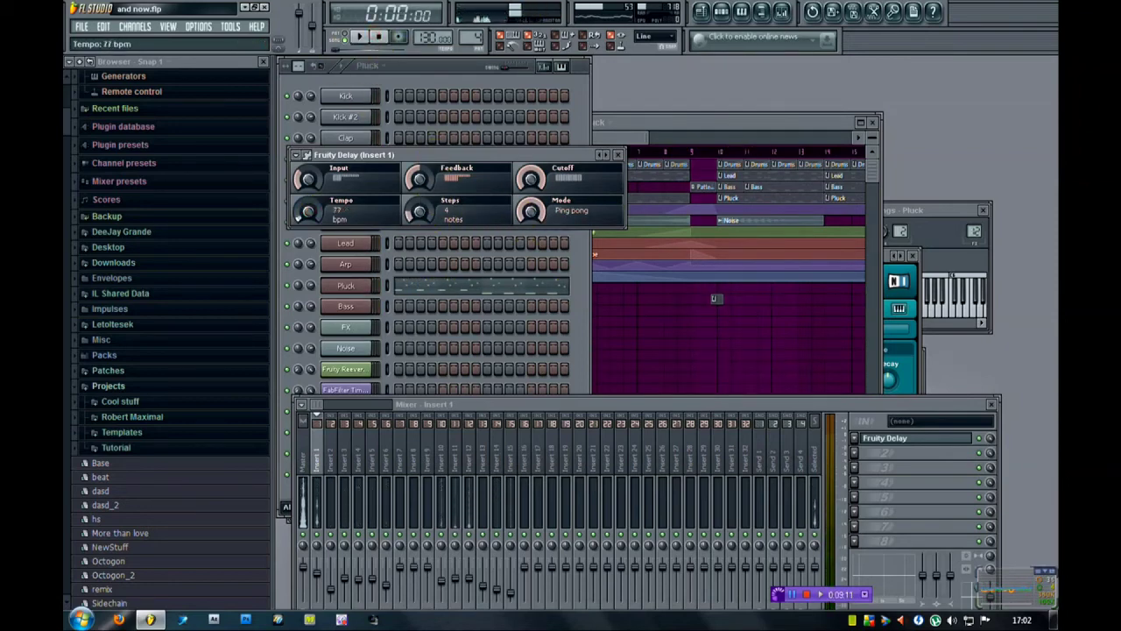
{"action": "left_click_drag", "start_coordinate": [307, 211], "coordinate": [308, 220]}
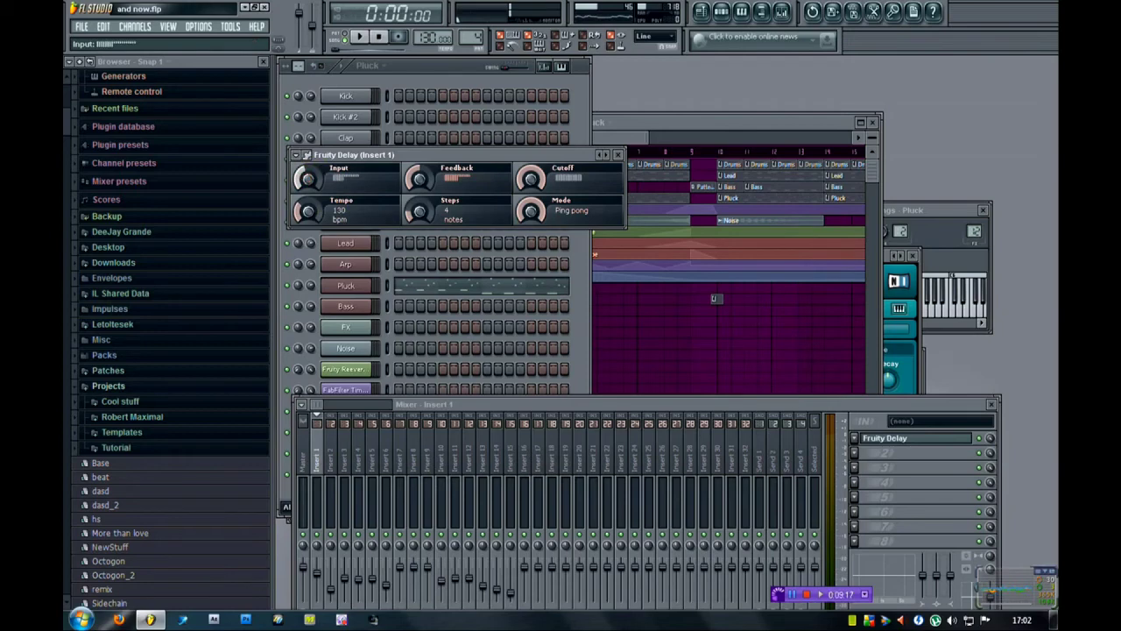
{"action": "left_click_drag", "start_coordinate": [418, 178], "coordinate": [418, 176]}
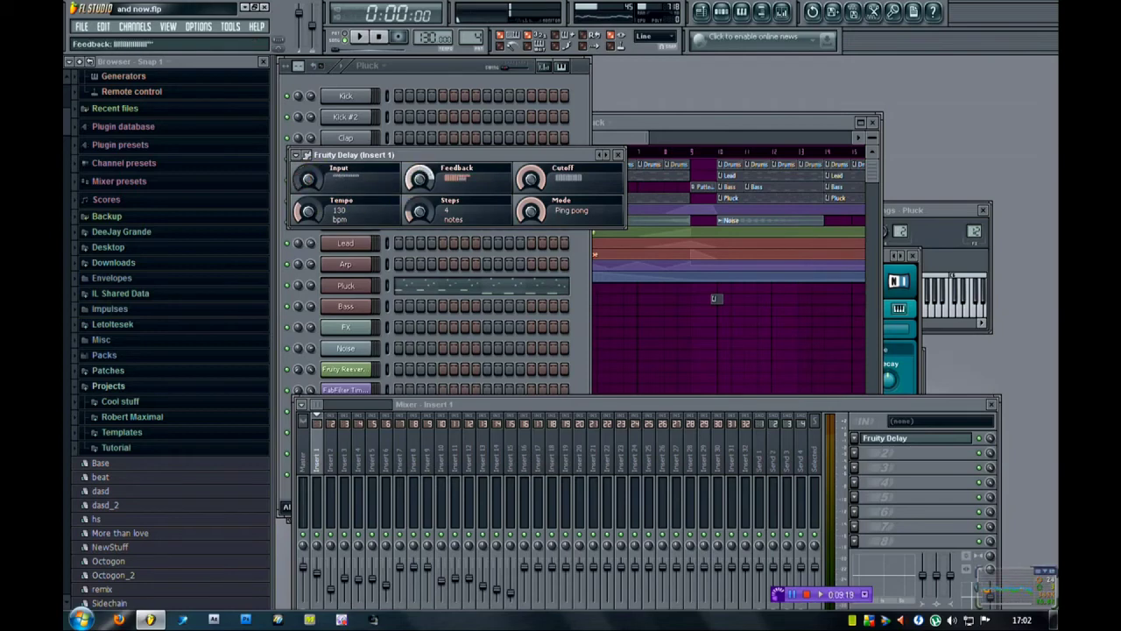
Create an automation clip for the Fruity Delay's Input and enlarge its track, Track 12, in the playlist.
{"action": "right_click", "coordinate": [309, 178]}
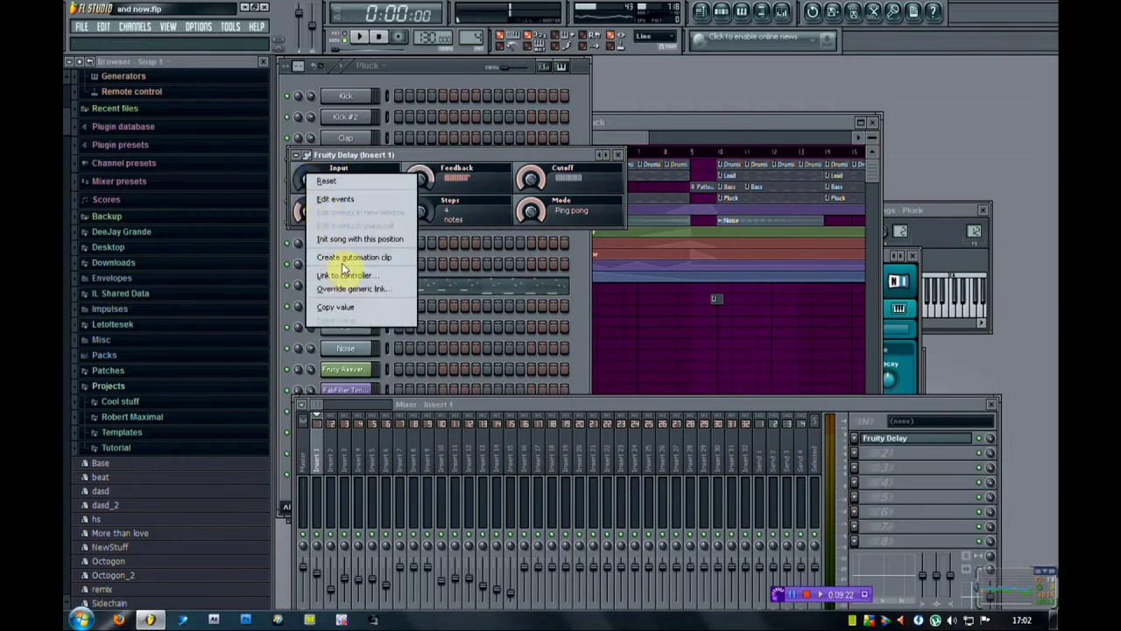
{"action": "left_click", "coordinate": [343, 257]}
{"action": "left_click", "coordinate": [874, 130]}
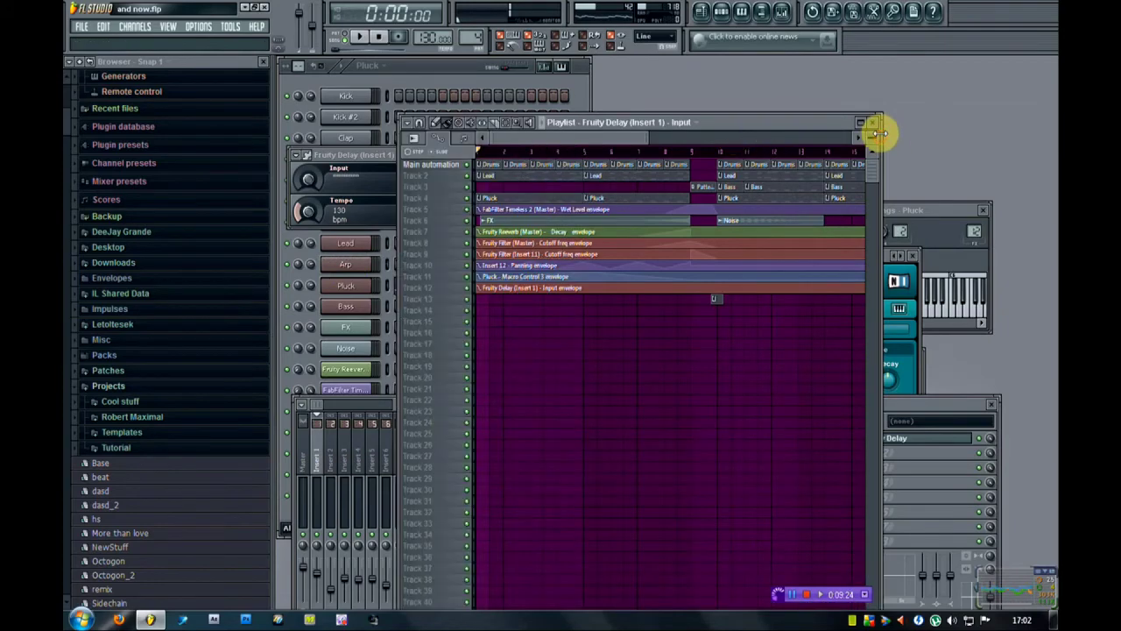
{"action": "left_click_drag", "start_coordinate": [874, 138], "coordinate": [874, 109]}
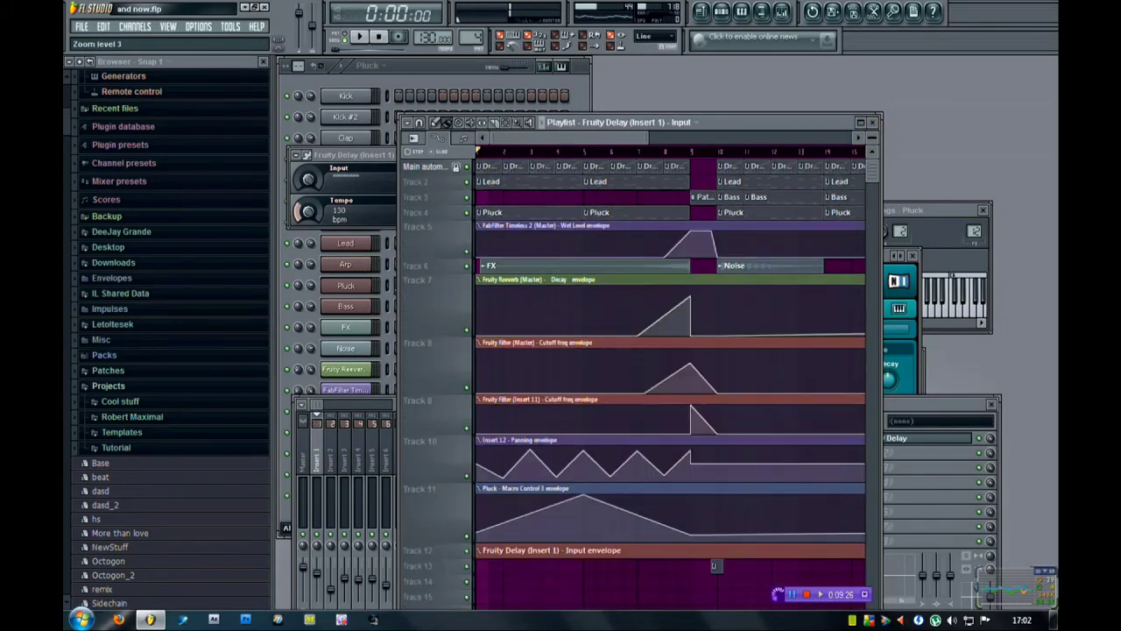
{"action": "scroll", "coordinate": [758, 270], "scroll_direction": "down", "scroll_amount": 3}
{"action": "left_click_drag", "start_coordinate": [461, 501], "coordinate": [463, 535]}
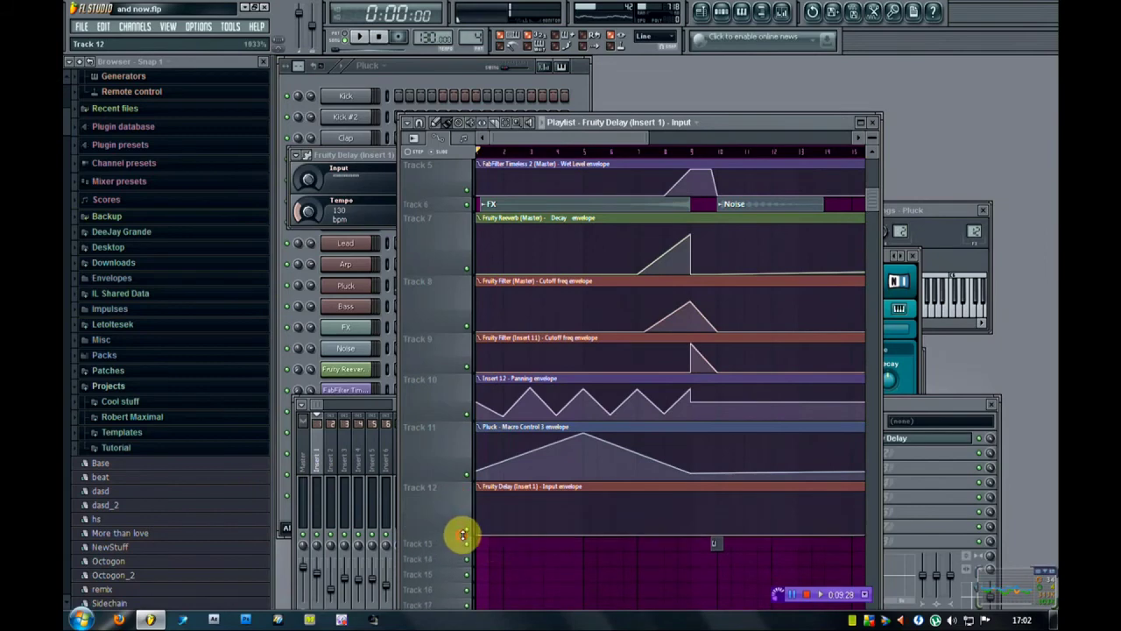
Shape the Track 12 delay Input envelope to peak at bar 9 and fall to 0% at bar 10, and play the song.
{"action": "right_click", "coordinate": [692, 532]}
{"action": "left_click_drag", "start_coordinate": [692, 533], "coordinate": [695, 490]}
{"action": "left_click", "coordinate": [717, 537]}
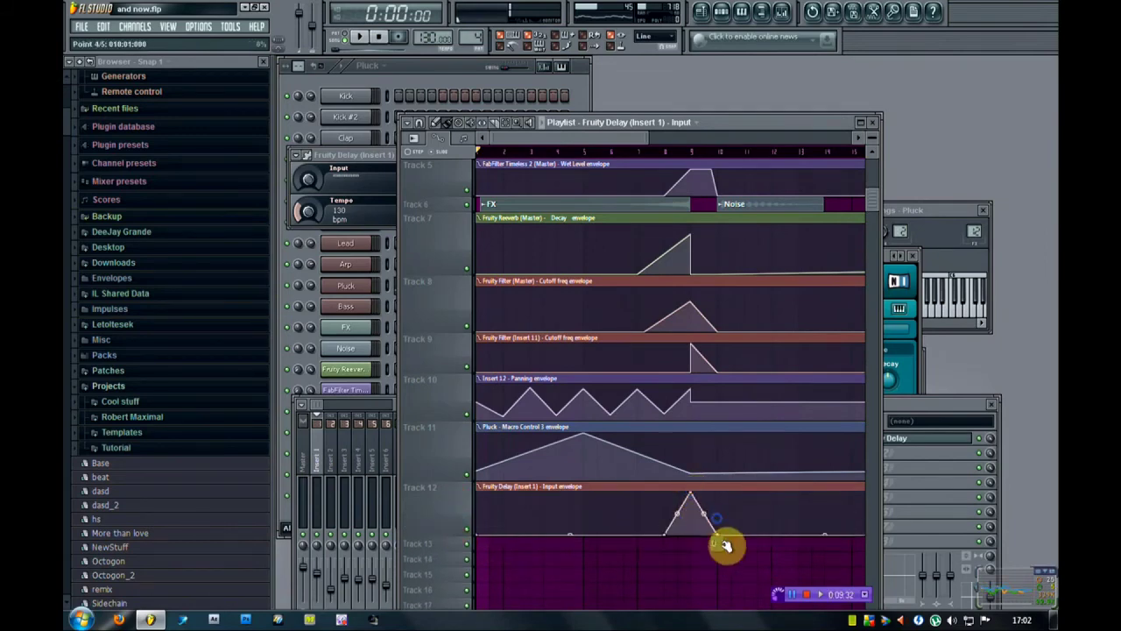
{"action": "left_click", "coordinate": [361, 38]}
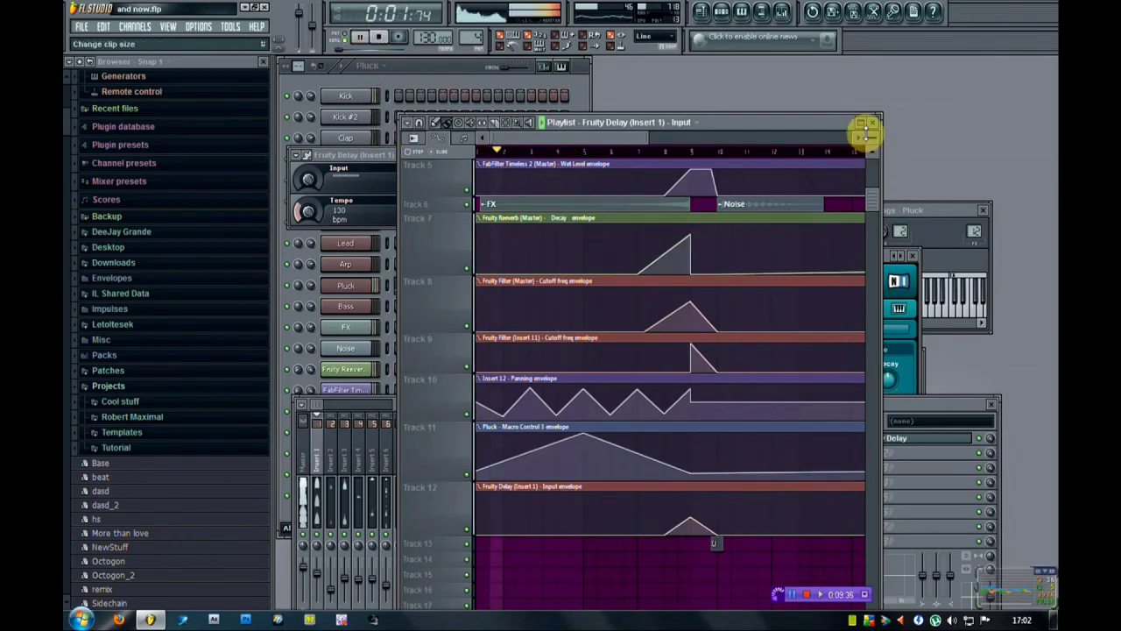
Move the FX and Noise clips to Track 5, the short bar 9 clip to Track 6 and the Timeless 2 Wet Level envelope to Track 13.
{"action": "left_click_drag", "start_coordinate": [874, 135], "coordinate": [873, 142]}
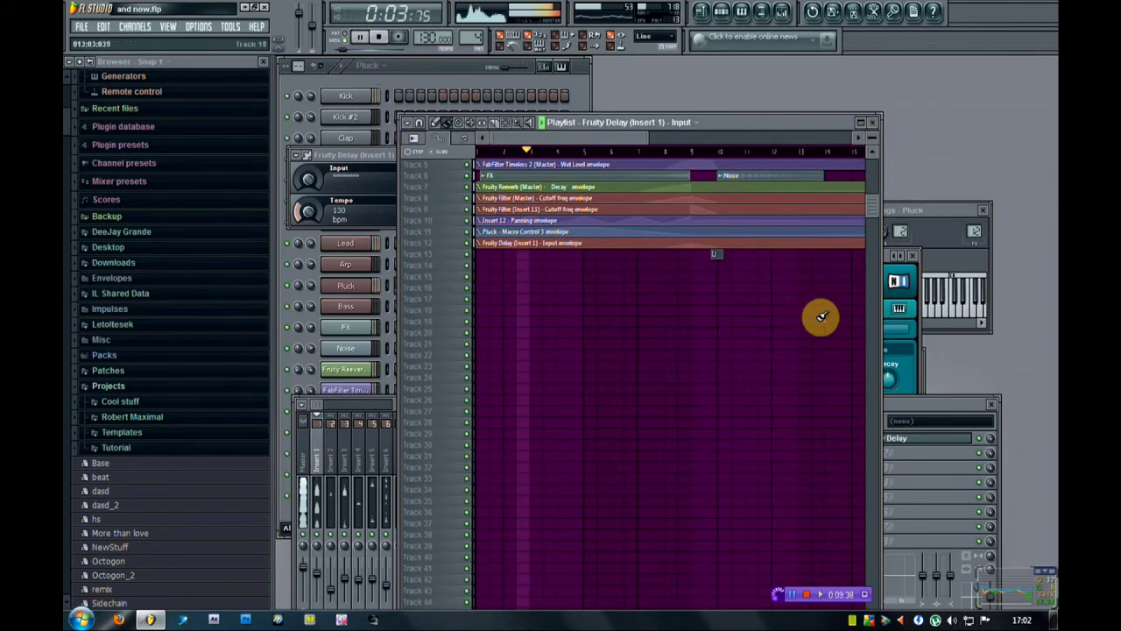
{"action": "scroll", "coordinate": [821, 318], "scroll_direction": "up", "scroll_amount": 3}
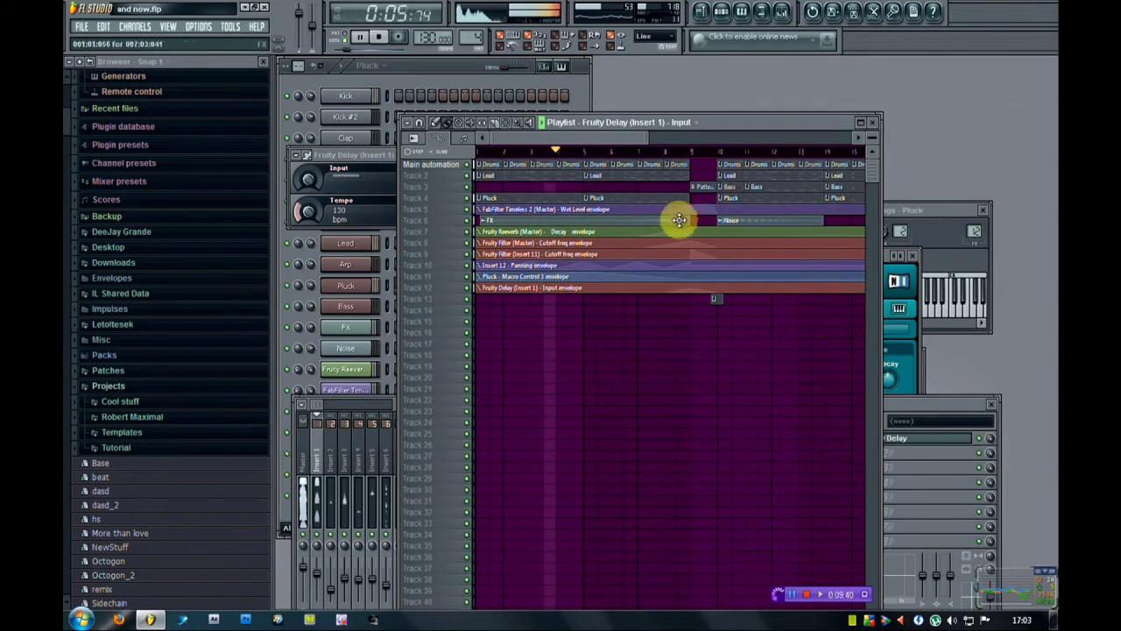
{"action": "left_click_drag", "start_coordinate": [678, 213], "coordinate": [684, 302]}
{"action": "left_click_drag", "start_coordinate": [663, 219], "coordinate": [665, 208]}
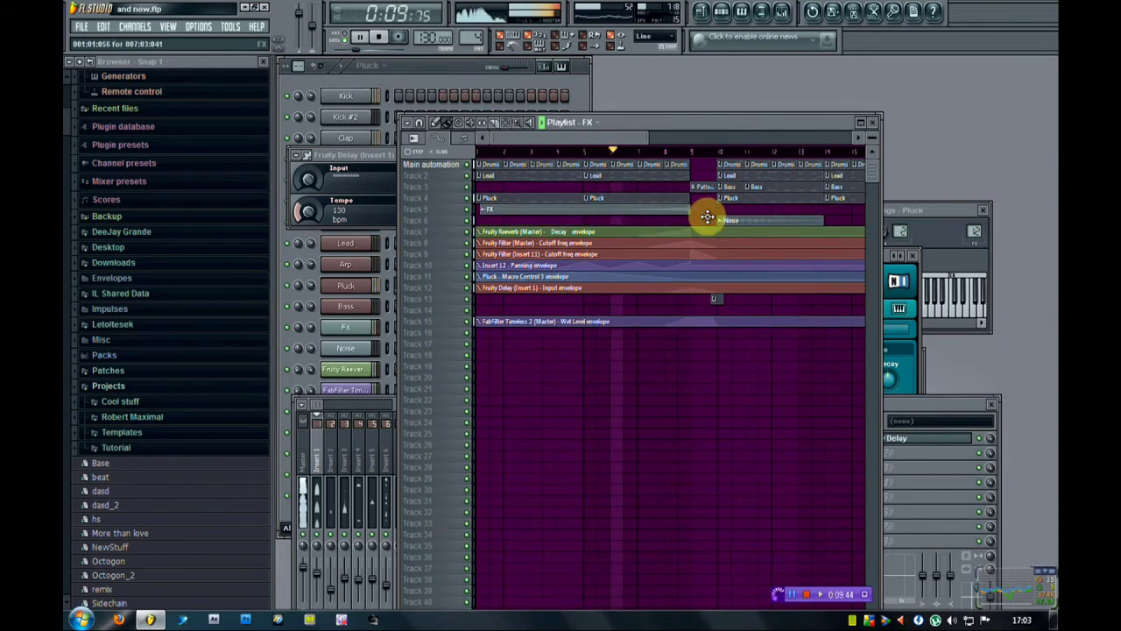
{"action": "left_click_drag", "start_coordinate": [734, 220], "coordinate": [738, 212]}
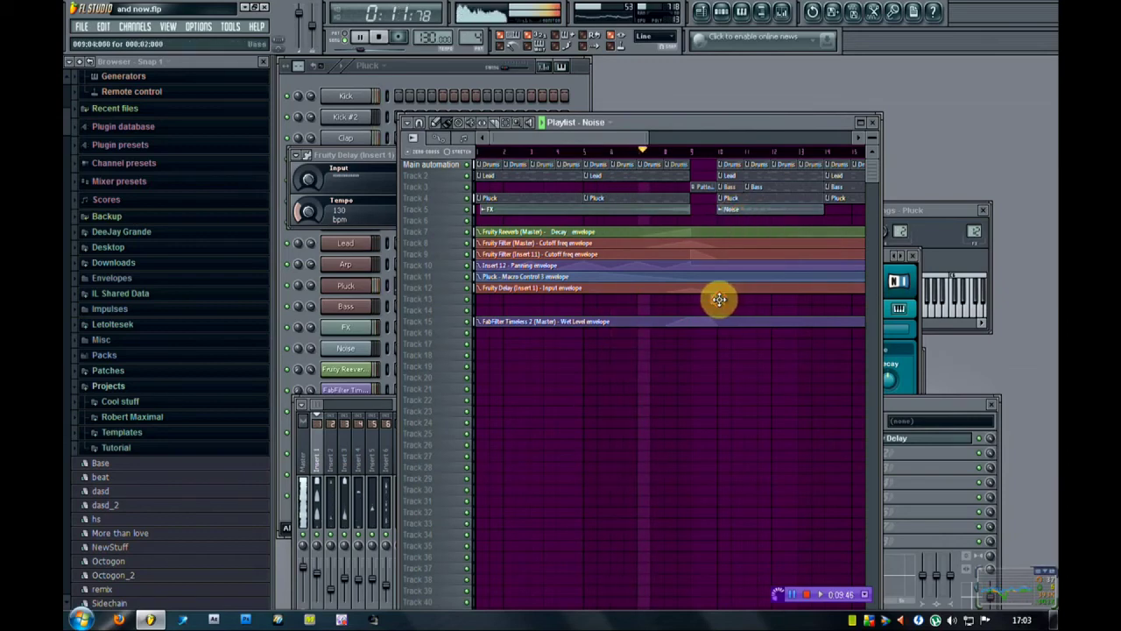
{"action": "left_click_drag", "start_coordinate": [718, 295], "coordinate": [718, 217]}
{"action": "left_click_drag", "start_coordinate": [726, 321], "coordinate": [726, 299]}
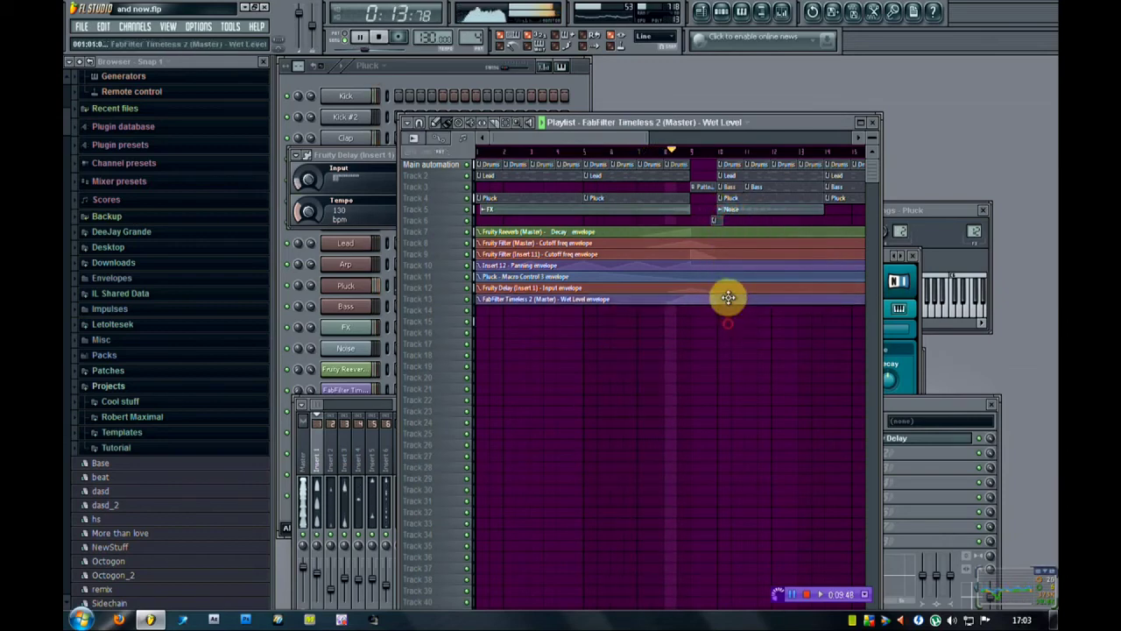
Listen to the arrangement through the drop to the end of the clips and stop playback.
{"action": "left_click_drag", "start_coordinate": [592, 138], "coordinate": [637, 125]}
{"action": "left_click", "coordinate": [357, 90]}
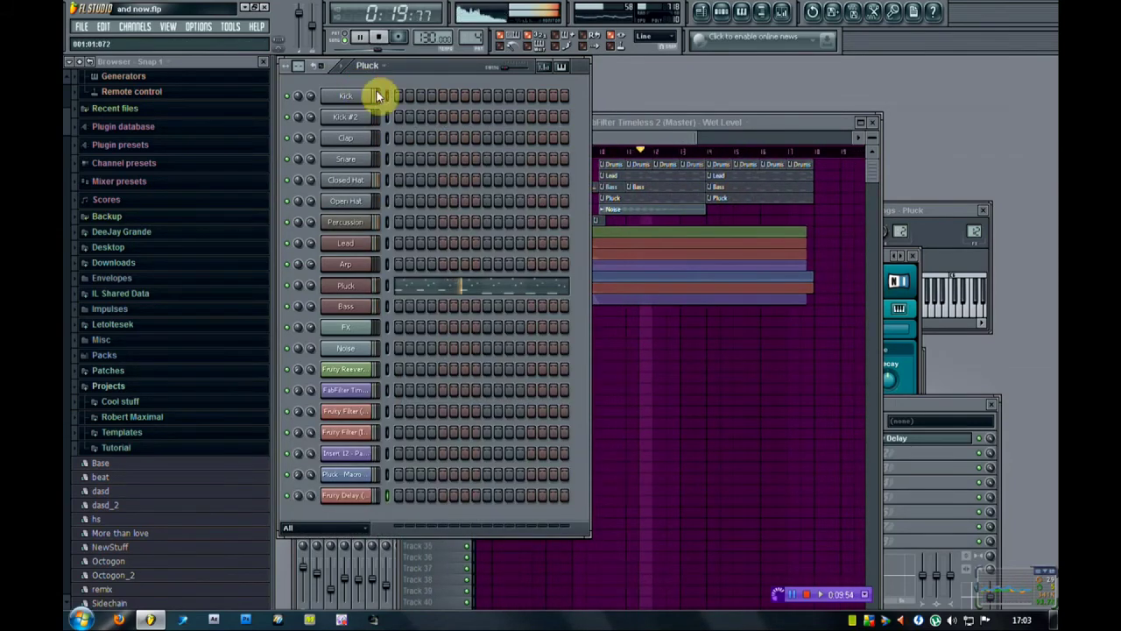
{"action": "left_click", "coordinate": [646, 138]}
{"action": "left_click", "coordinate": [443, 73]}
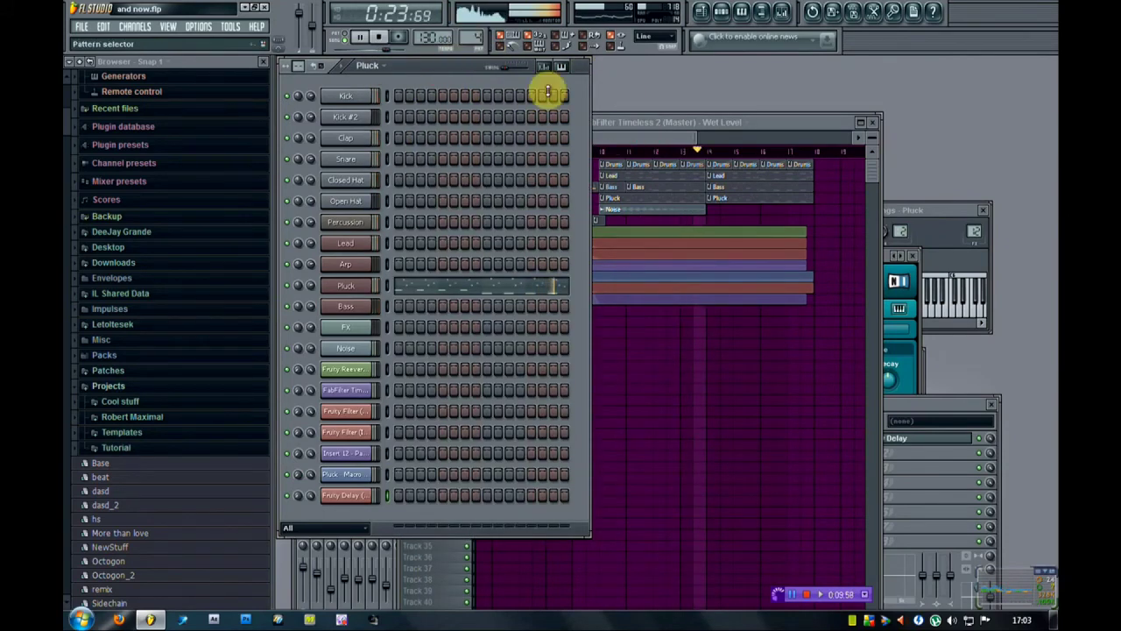
{"action": "left_click", "coordinate": [652, 141]}
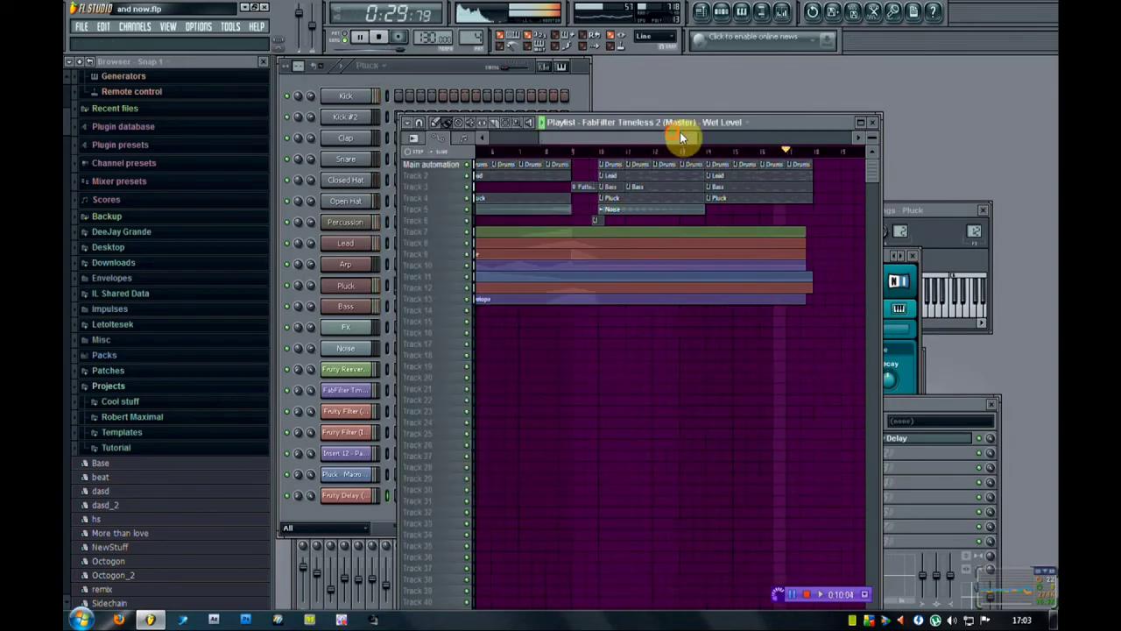
{"action": "key", "text": "space"}
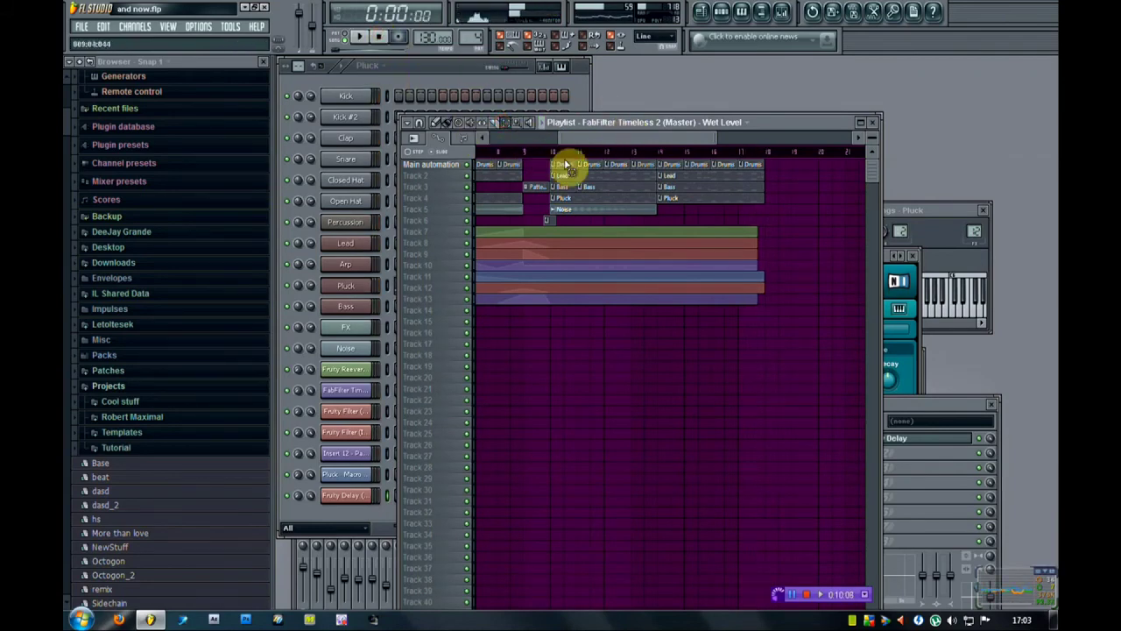
Slice the Track 10 Insert 12 Panning envelope at bar 9 and replace the remainder with a copy starting at bar 10.
{"action": "left_click_drag", "start_coordinate": [608, 128], "coordinate": [550, 135]}
{"action": "left_click_drag", "start_coordinate": [506, 146], "coordinate": [431, 145]}
{"action": "left_click", "coordinate": [436, 130]}
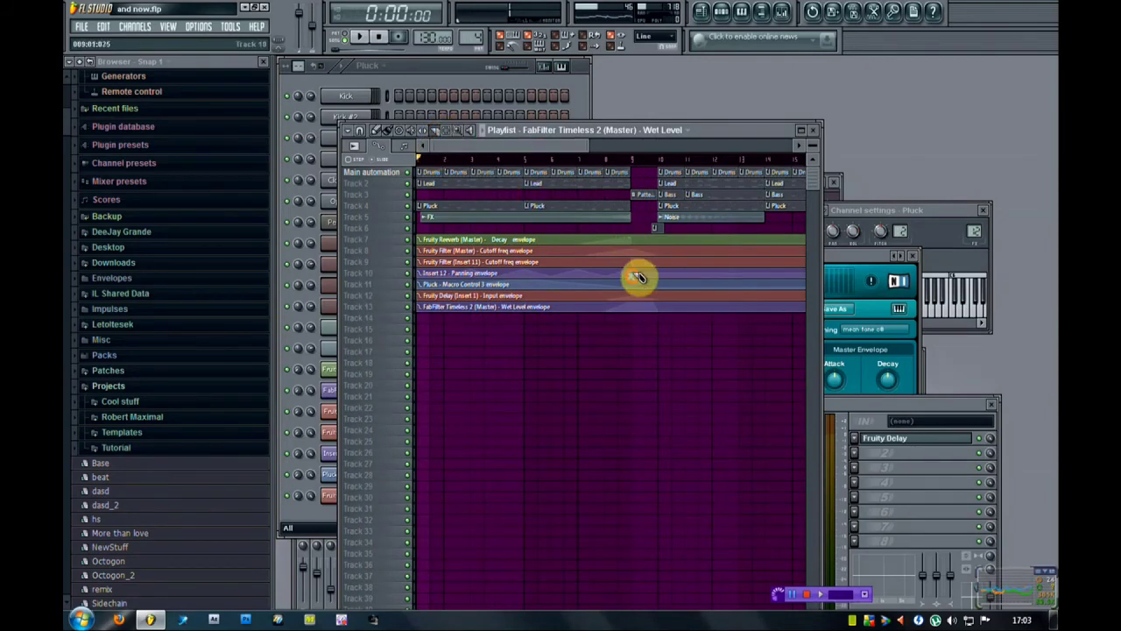
{"action": "left_click", "coordinate": [633, 274]}
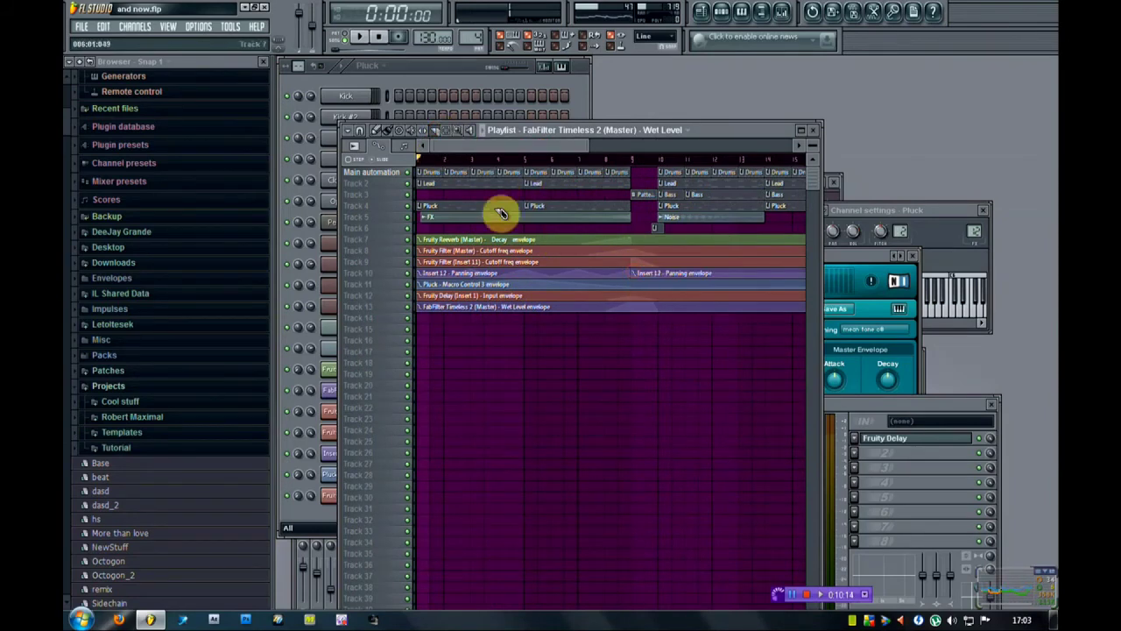
{"action": "left_click", "coordinate": [386, 131]}
{"action": "mouse_move", "coordinate": [650, 274]}
{"action": "left_mouse_down"}
{"action": "mouse_move", "coordinate": [566, 270]}
{"action": "mouse_move", "coordinate": [663, 271]}
{"action": "left_mouse_up"}
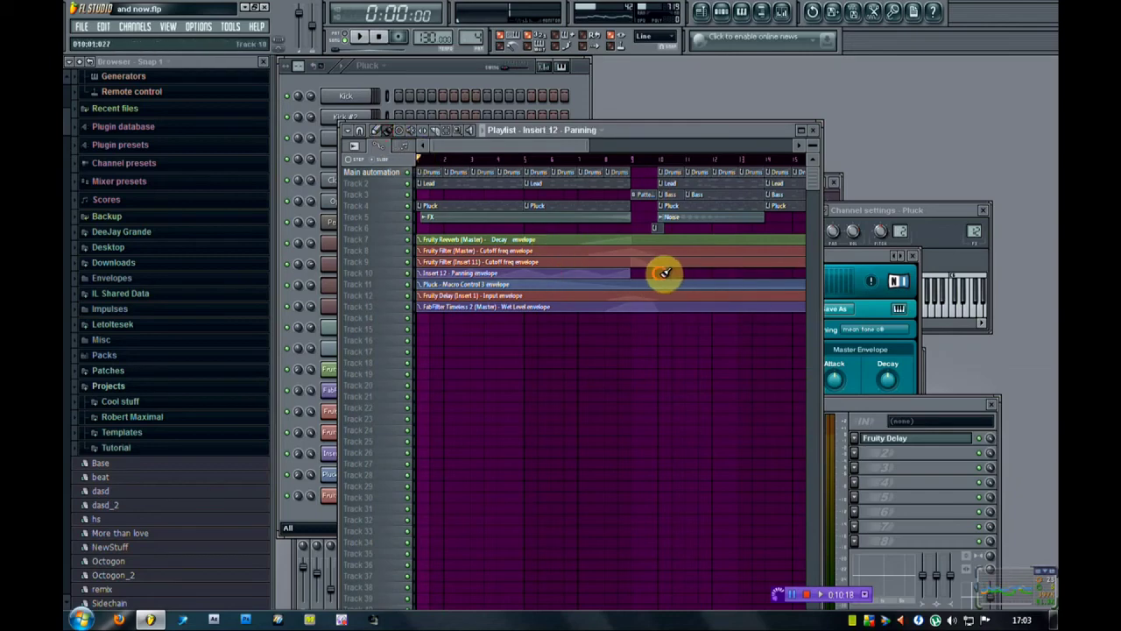
{"action": "left_click", "coordinate": [528, 133]}
{"action": "left_click_drag", "start_coordinate": [476, 146], "coordinate": [525, 150]}
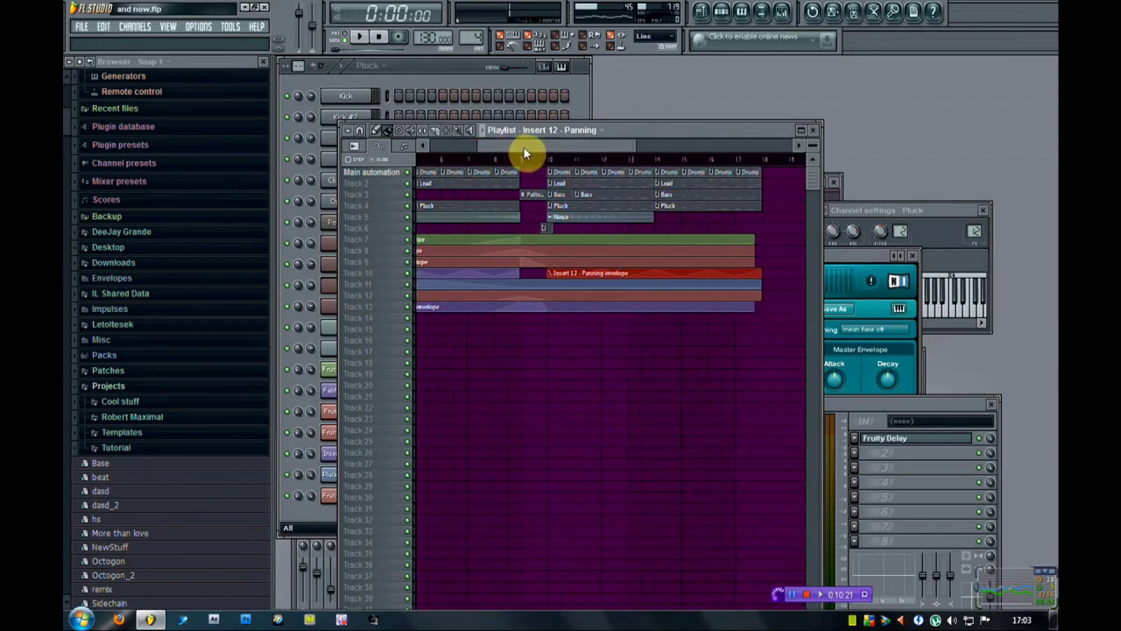
Play the song from the start, lower the Cutoff of Insert 1's Fruity Delay slightly, and stop playback after the drop.
{"action": "left_click", "coordinate": [359, 37]}
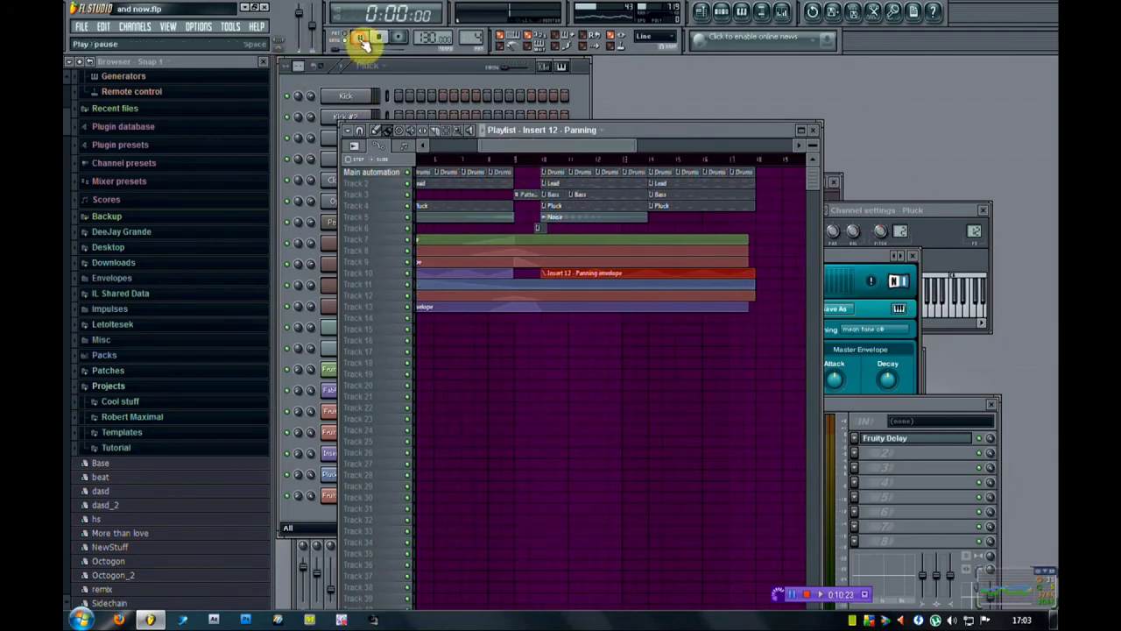
{"action": "left_click_drag", "start_coordinate": [500, 150], "coordinate": [426, 143]}
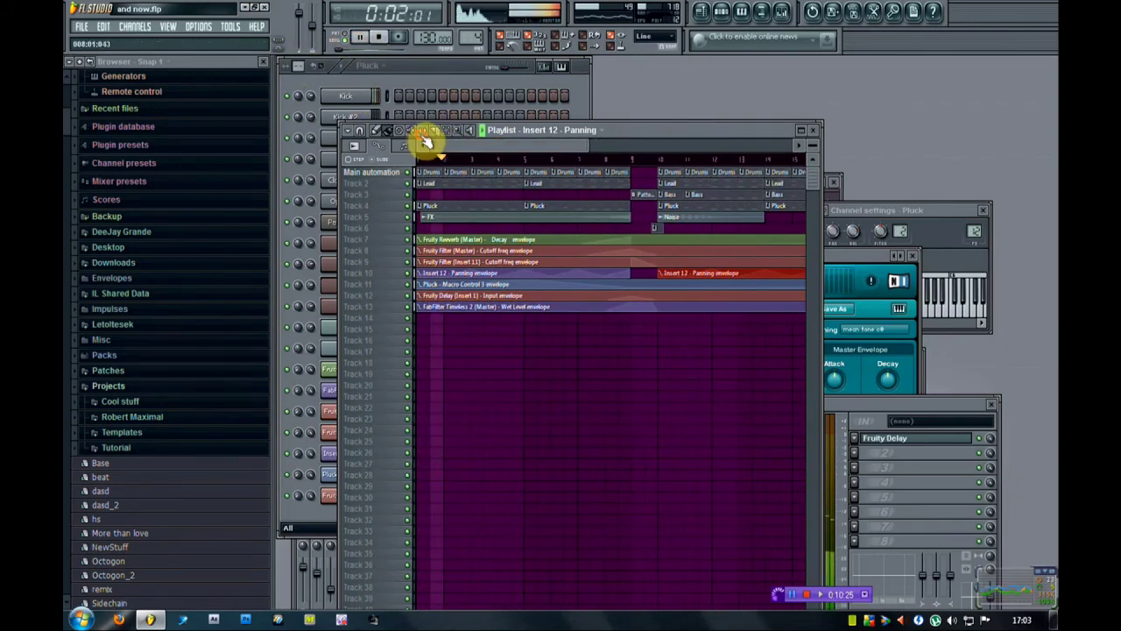
{"action": "left_click", "coordinate": [781, 12]}
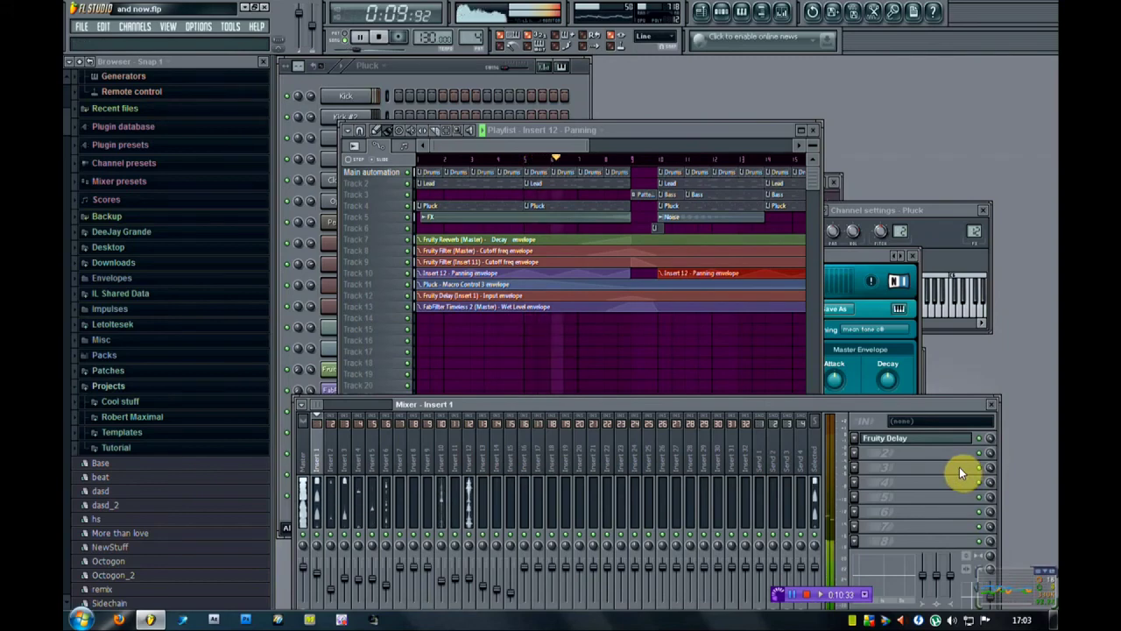
{"action": "left_click", "coordinate": [936, 438]}
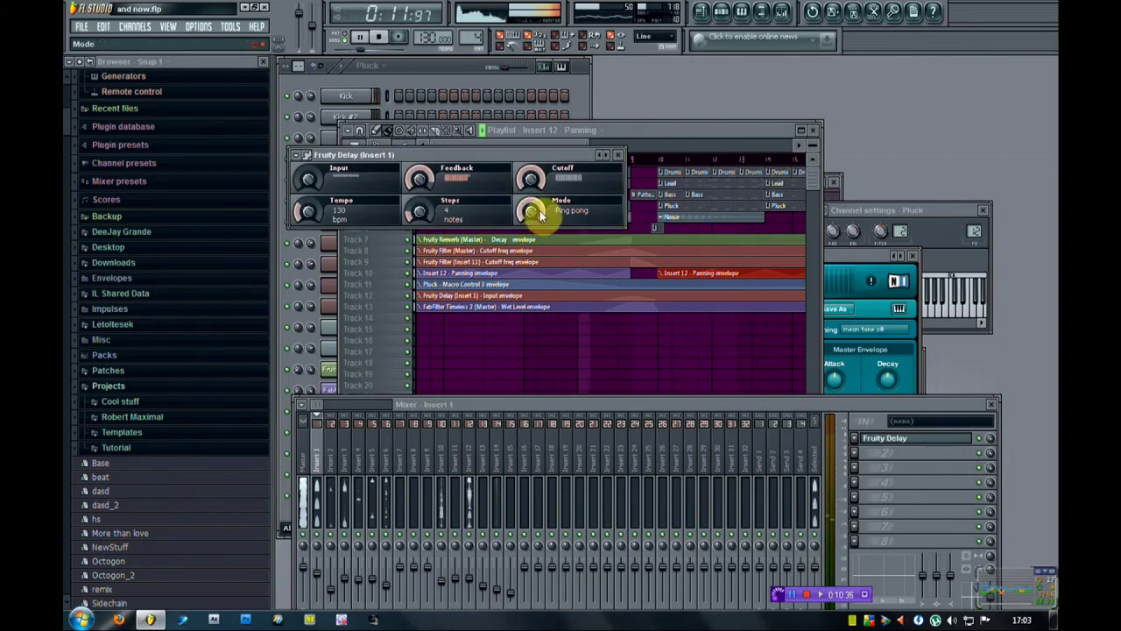
{"action": "left_click_drag", "start_coordinate": [531, 179], "coordinate": [531, 171]}
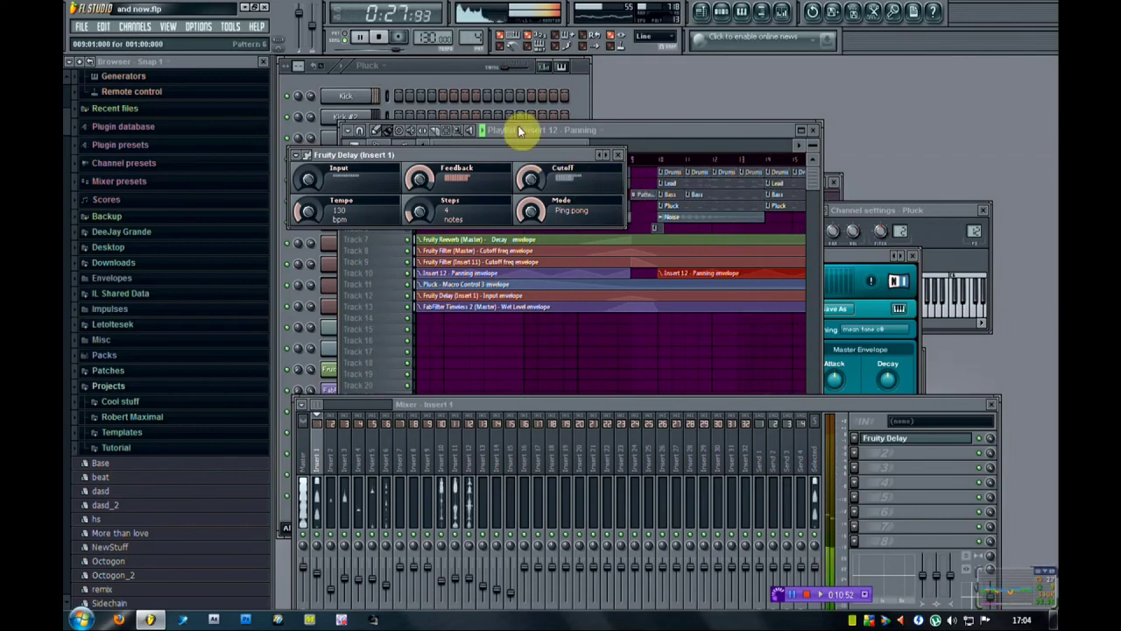
{"action": "left_click", "coordinate": [637, 129]}
{"action": "left_click_drag", "start_coordinate": [561, 148], "coordinate": [645, 146]}
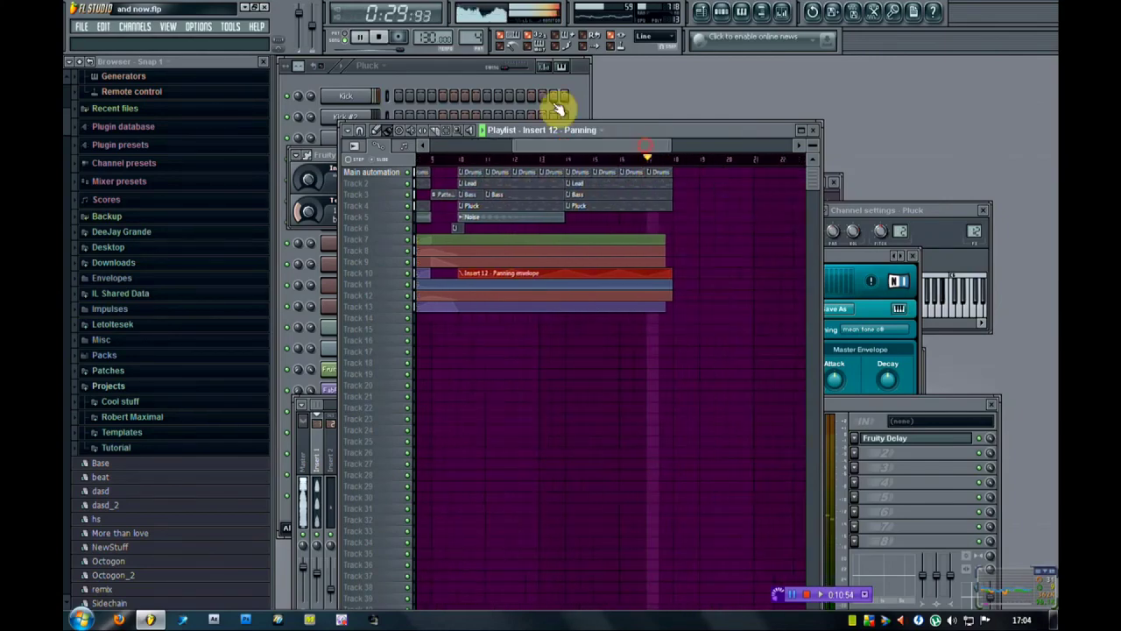
{"action": "left_click", "coordinate": [380, 38]}
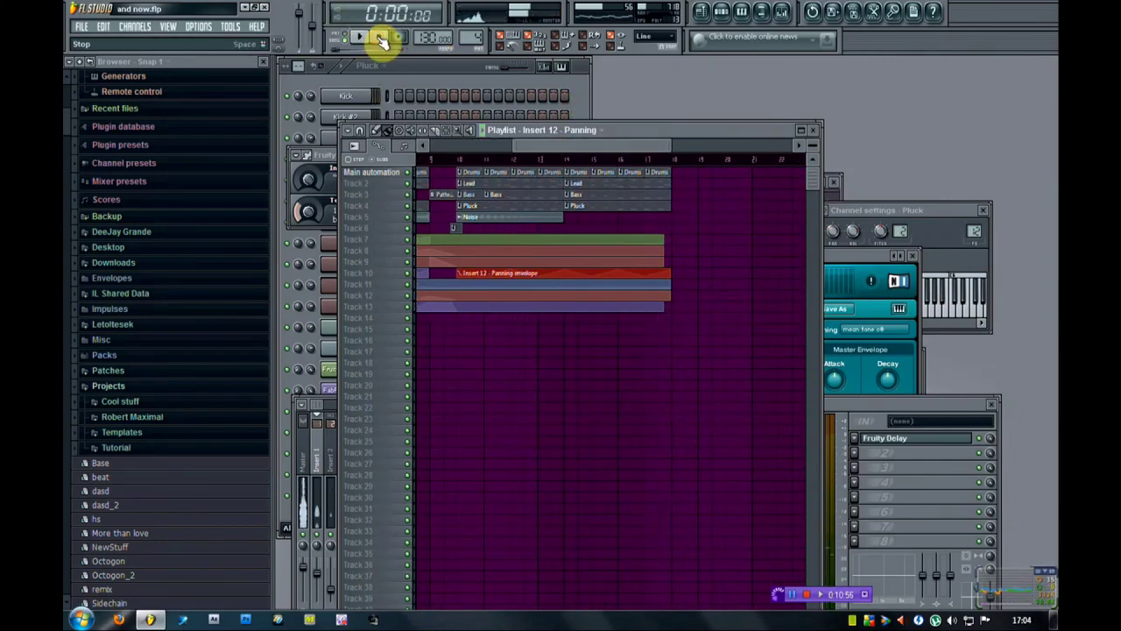